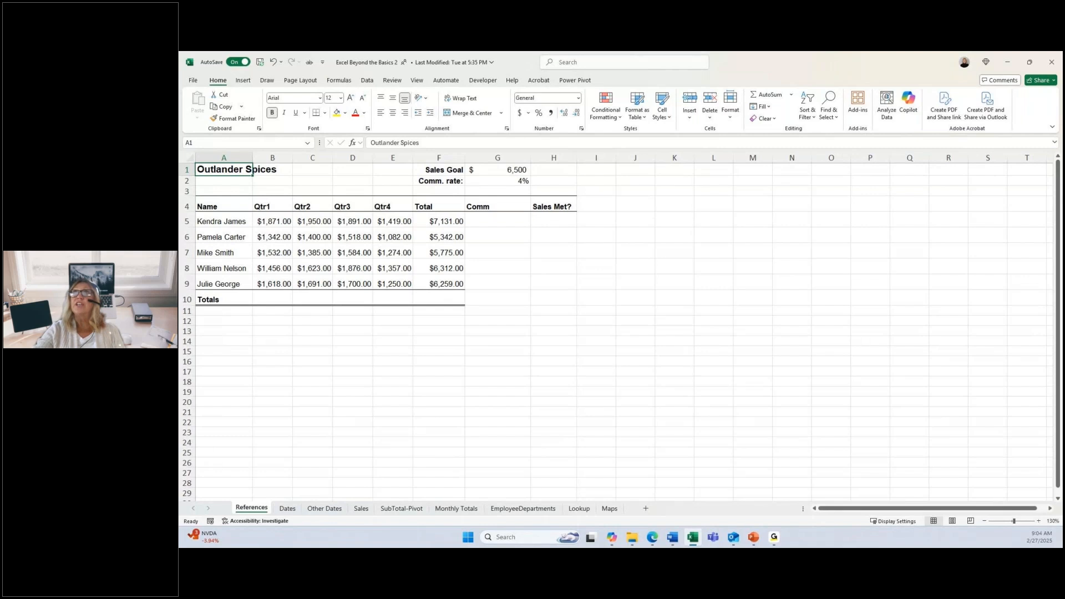
Step: Name the commission rate cell G2 CommRate
left_click(518, 181)
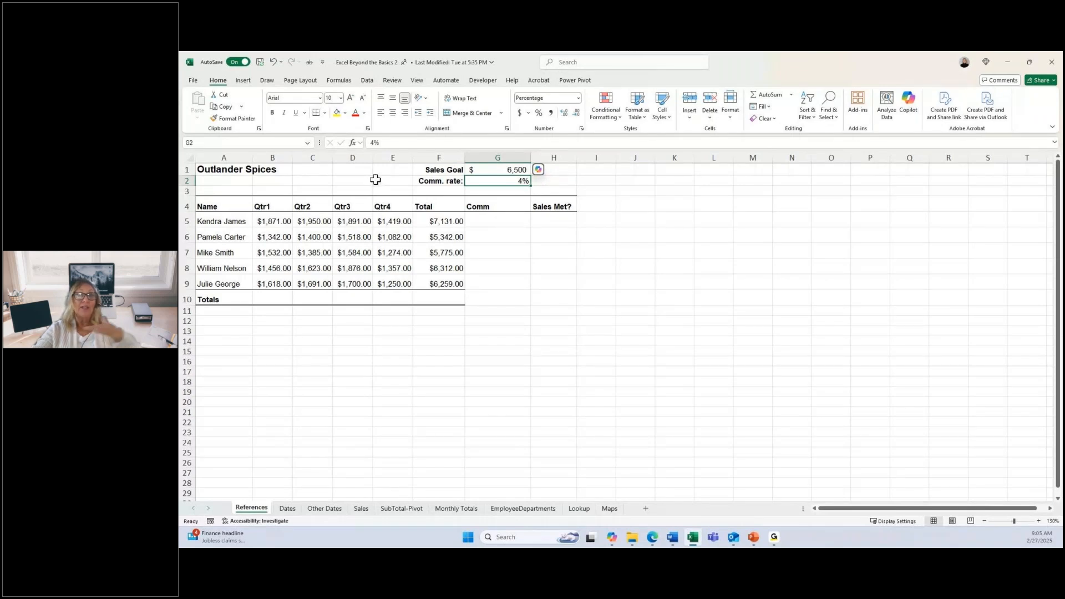
left_click(239, 145)
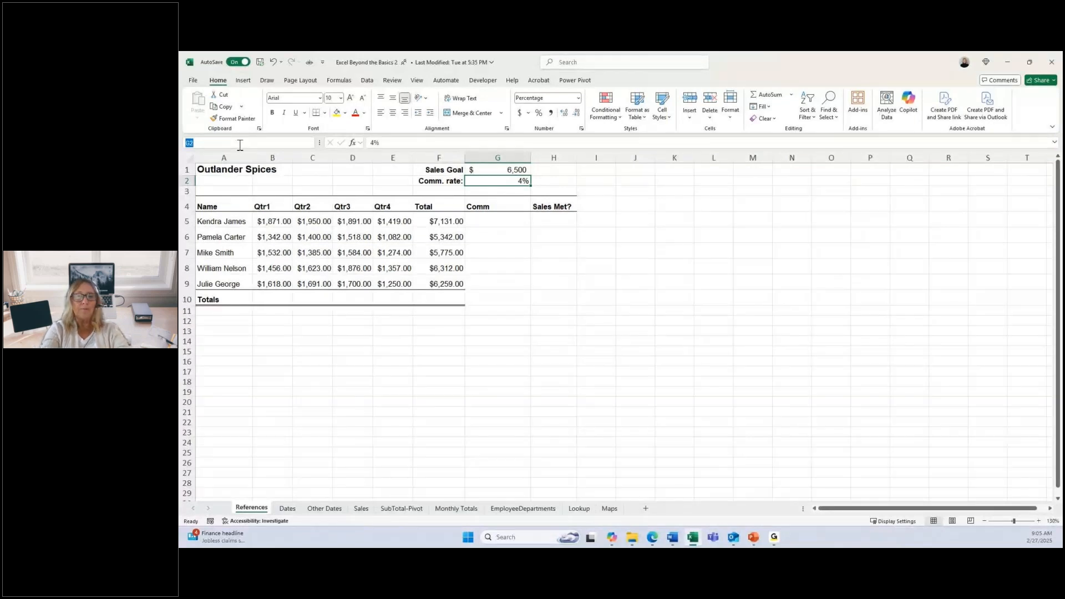
type("Comm")
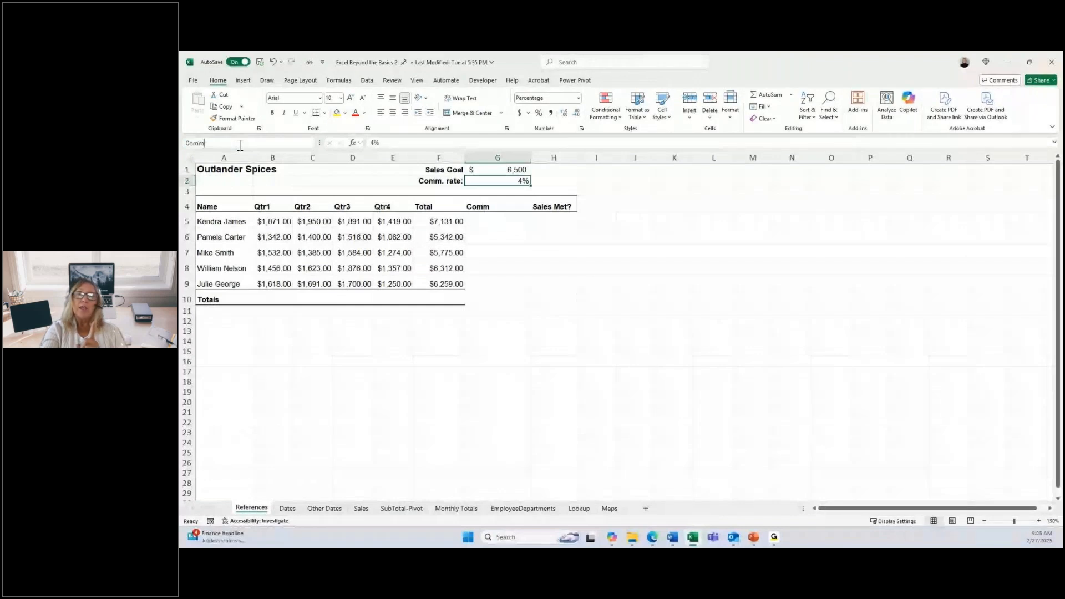
type("Rate")
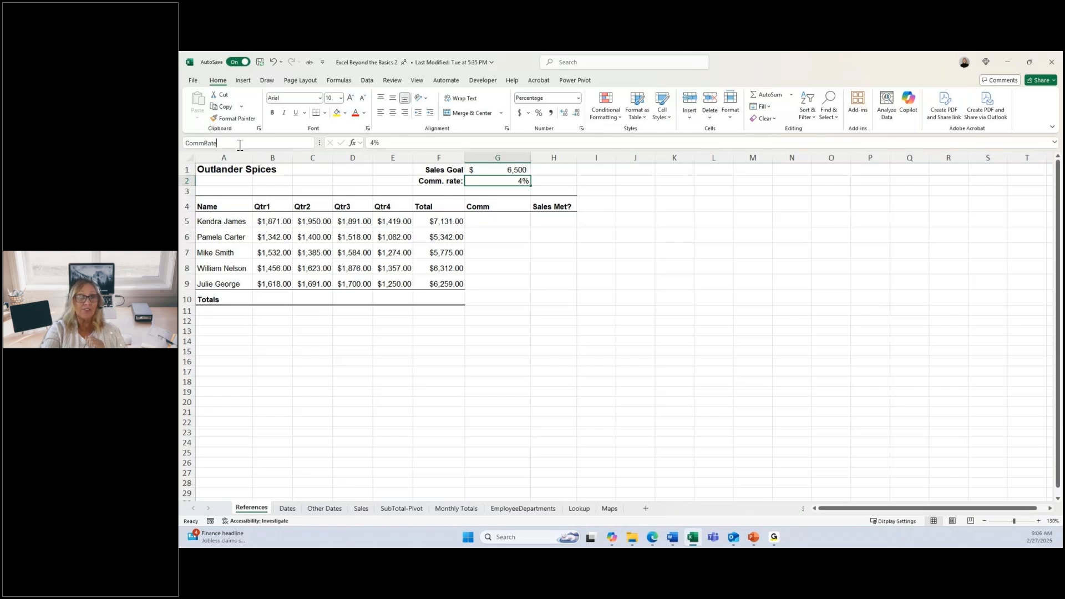
key("Return")
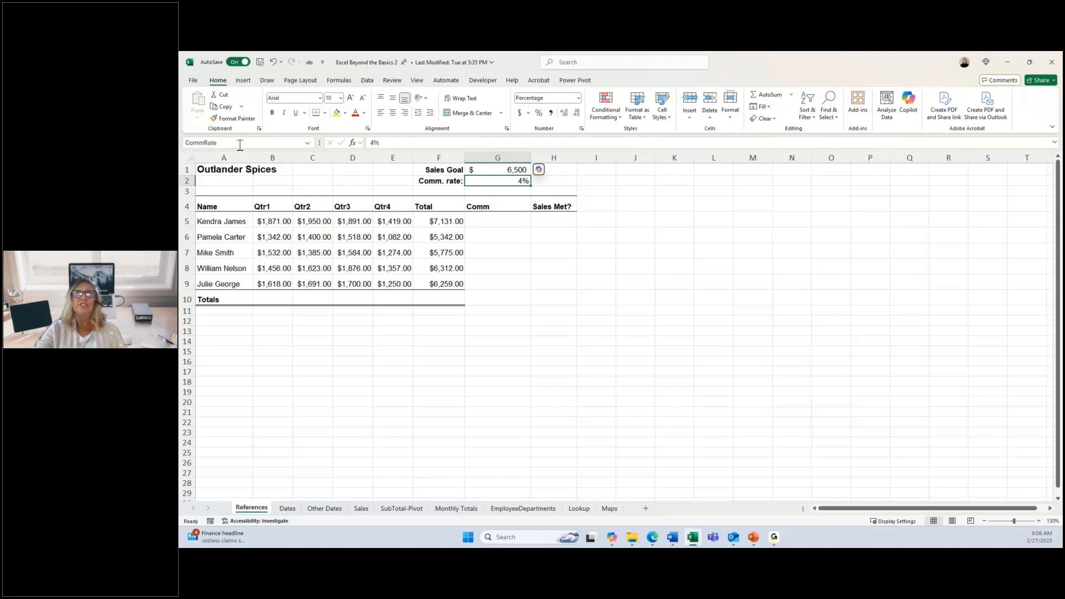
Step: Enter =F5*CommRate in G5 of the Comm column and fill the formula down through G9
left_click(493, 221)
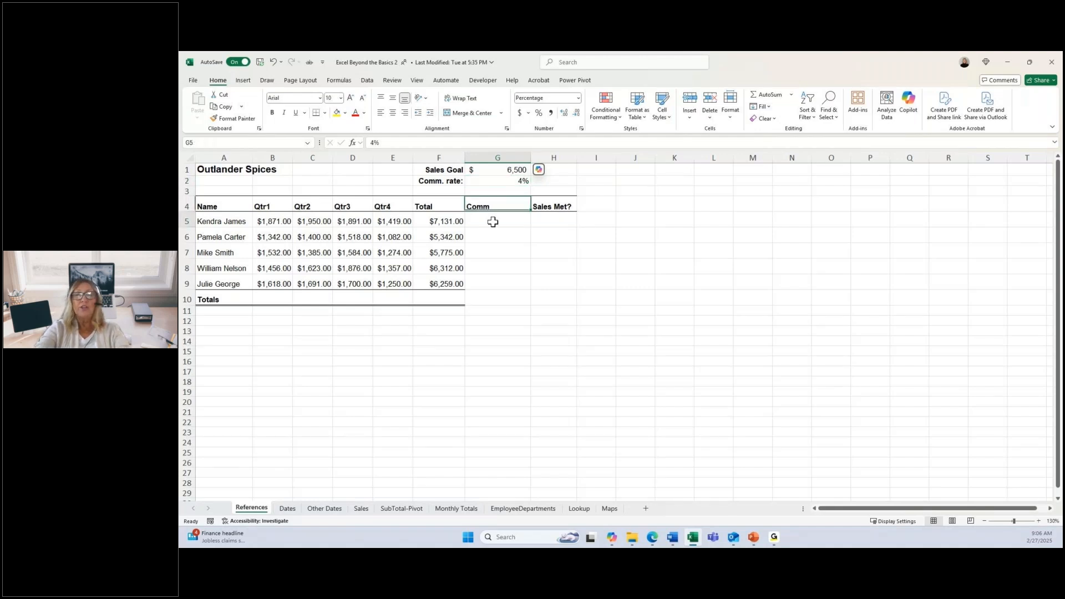
type("==")
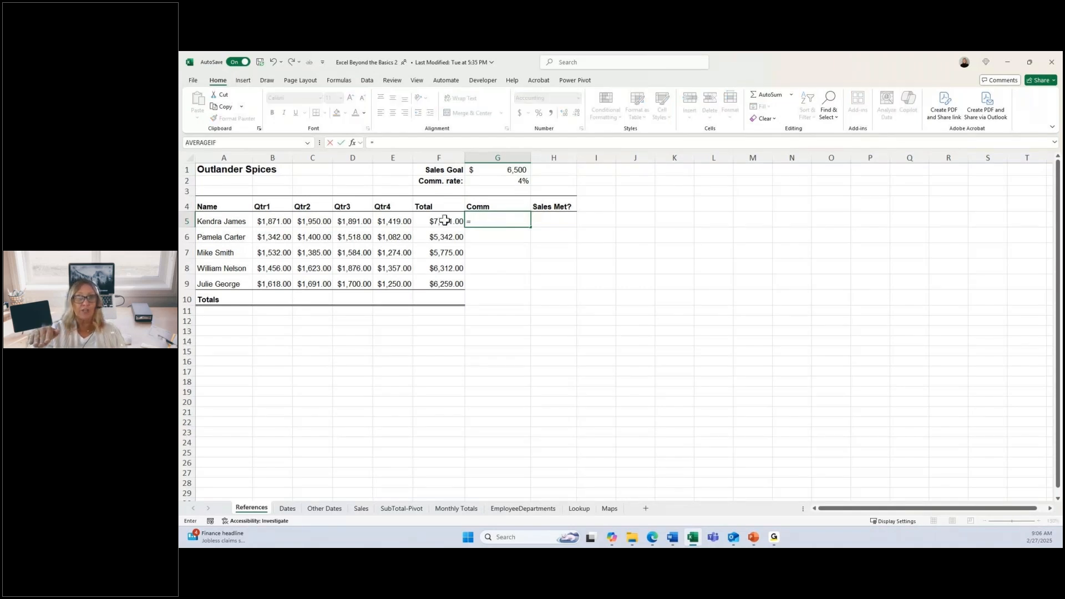
left_click(445, 221)
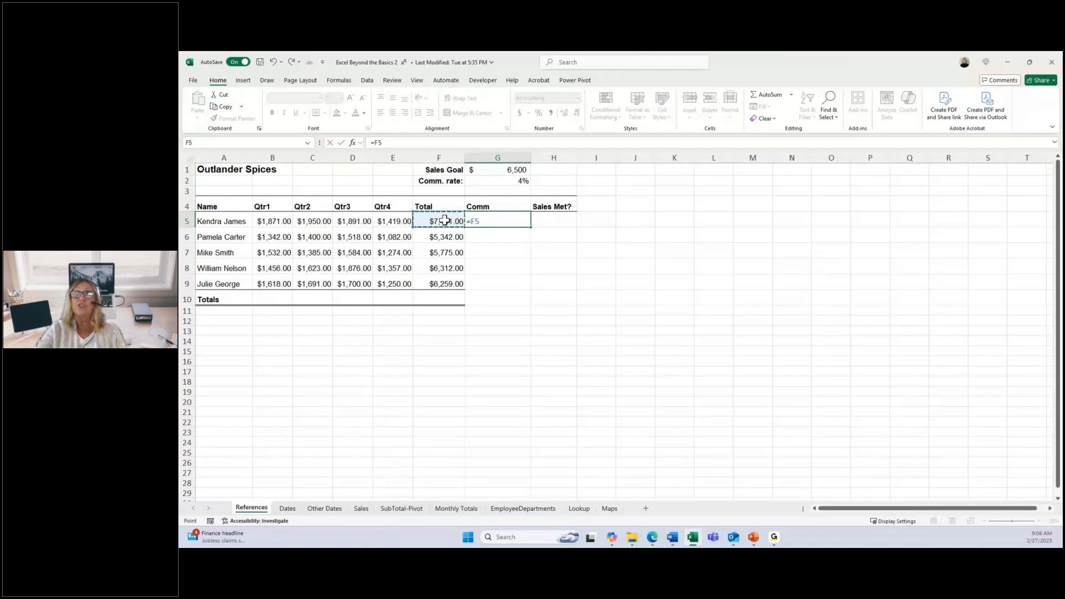
type("*c")
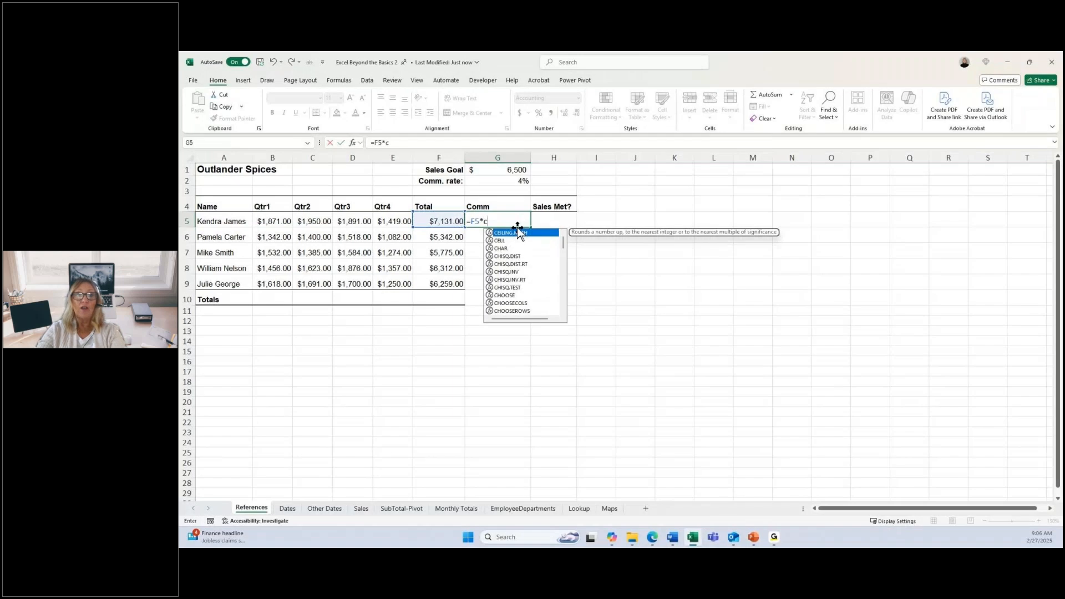
type("o")
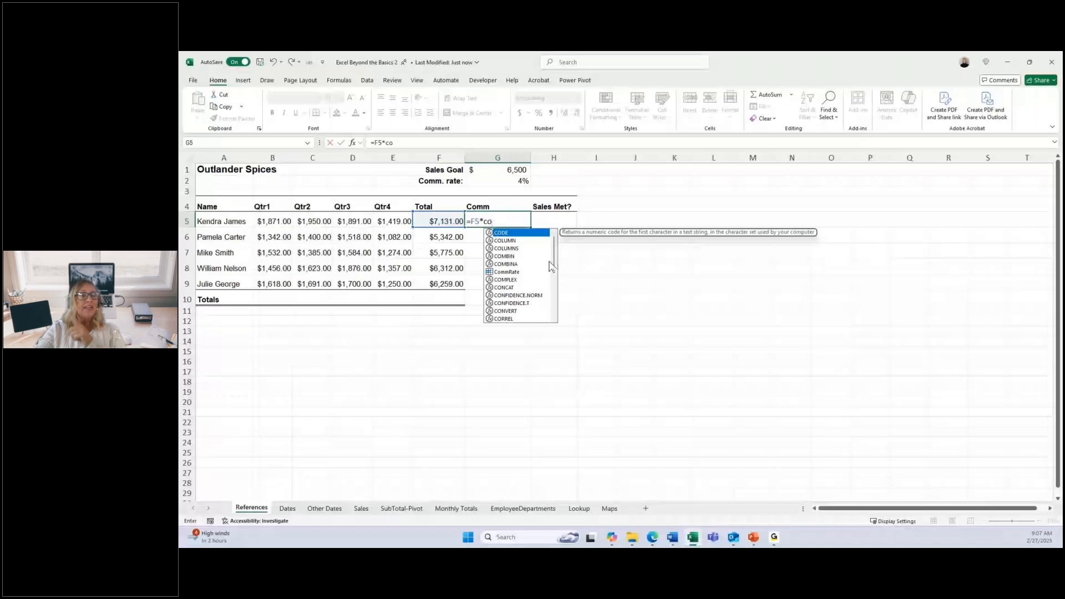
left_click(507, 273)
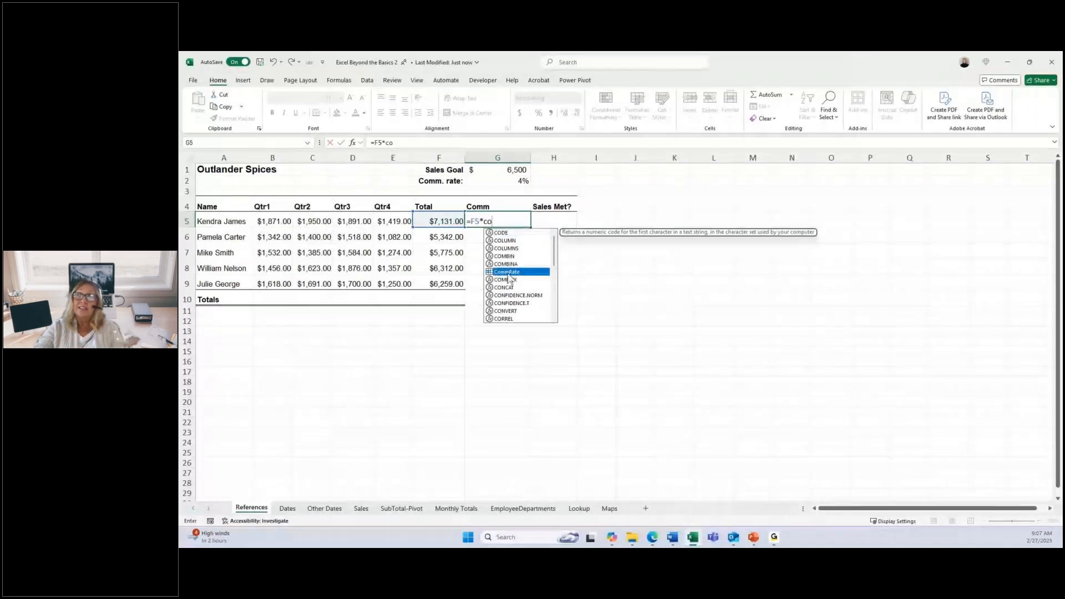
double_click(508, 272)
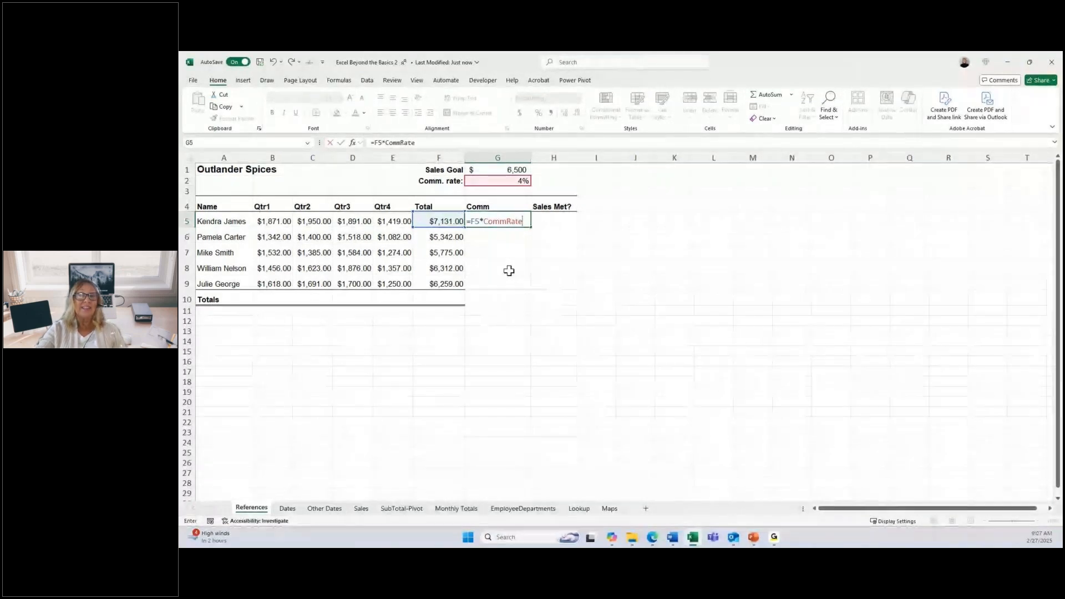
key("ctrl+Return")
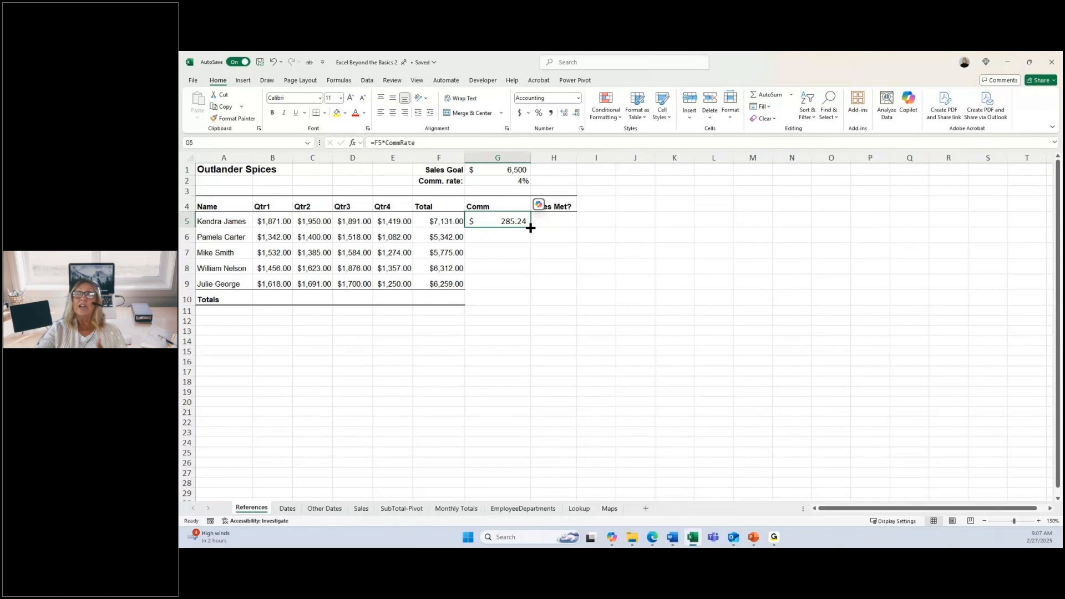
left_click_drag(531, 228, 530, 289)
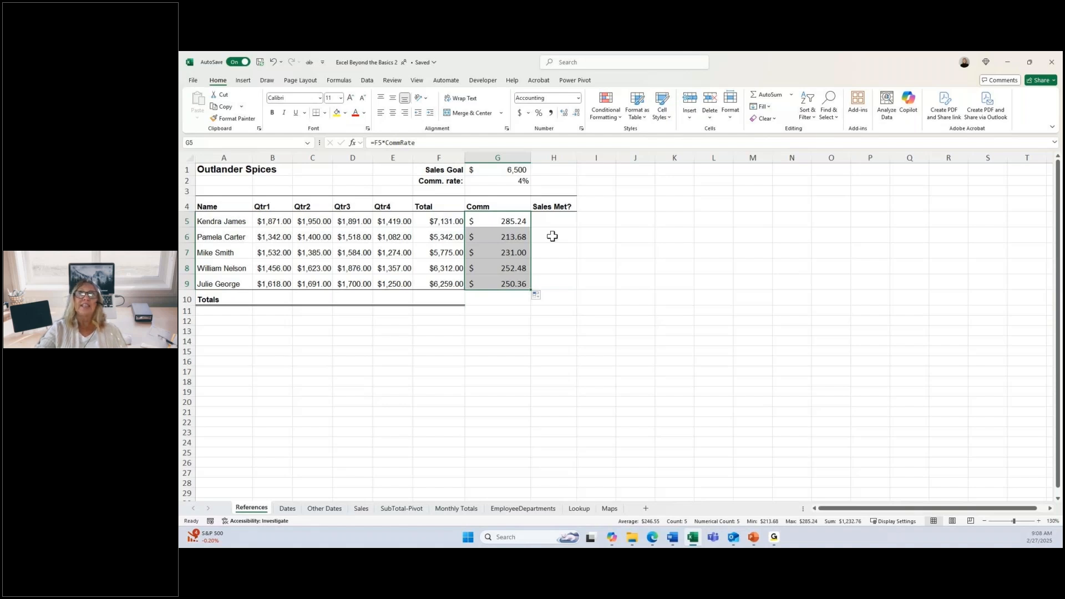
Step: Name the sales goal cell G1 SalesGoal
left_click(569, 216)
left_click(527, 172)
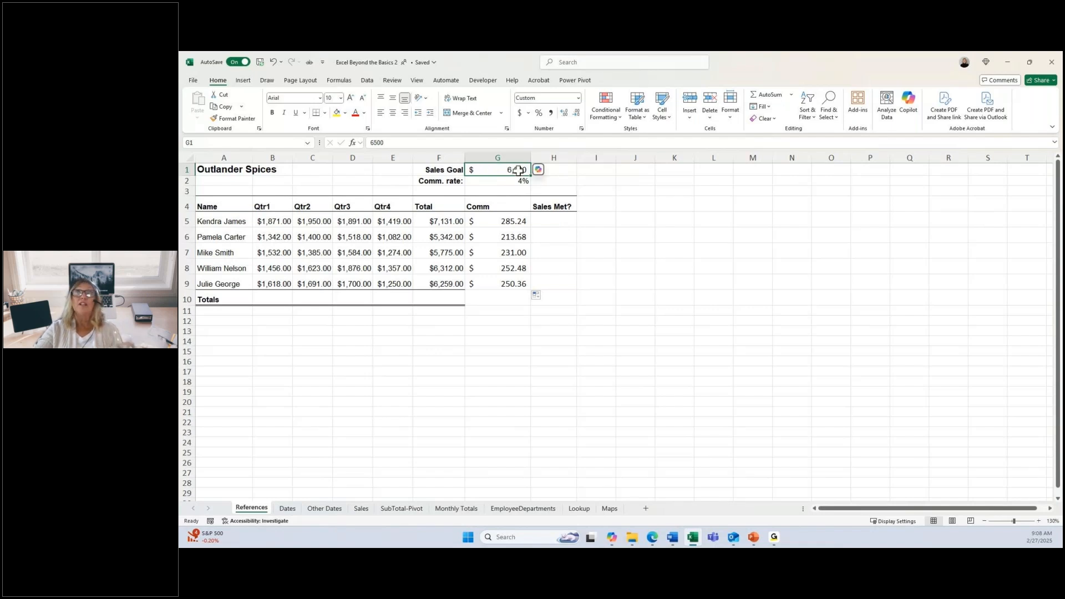
left_click(273, 145)
type("Sa")
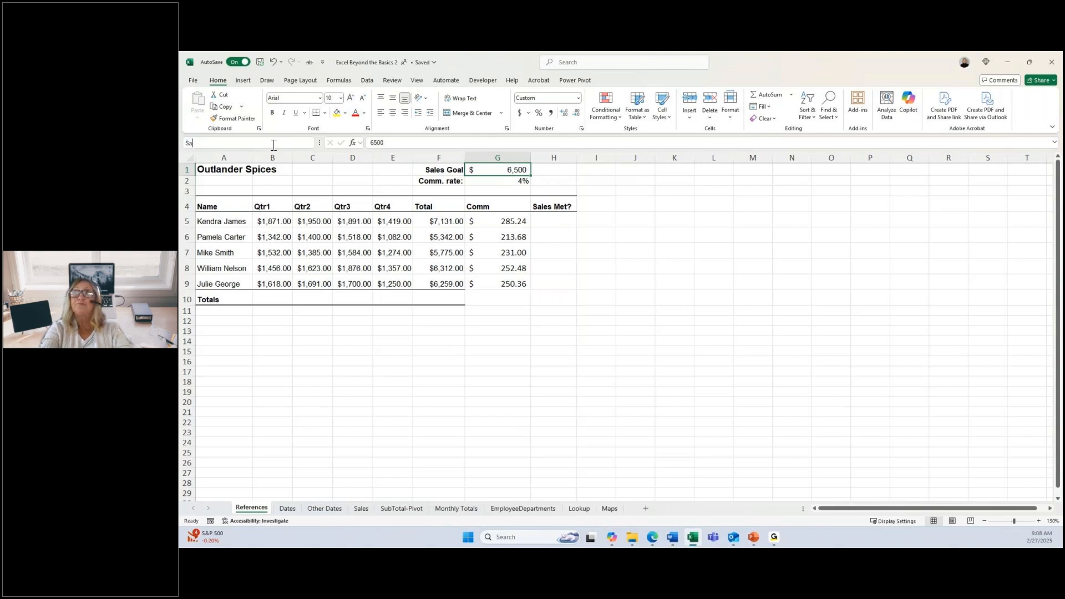
type("les")
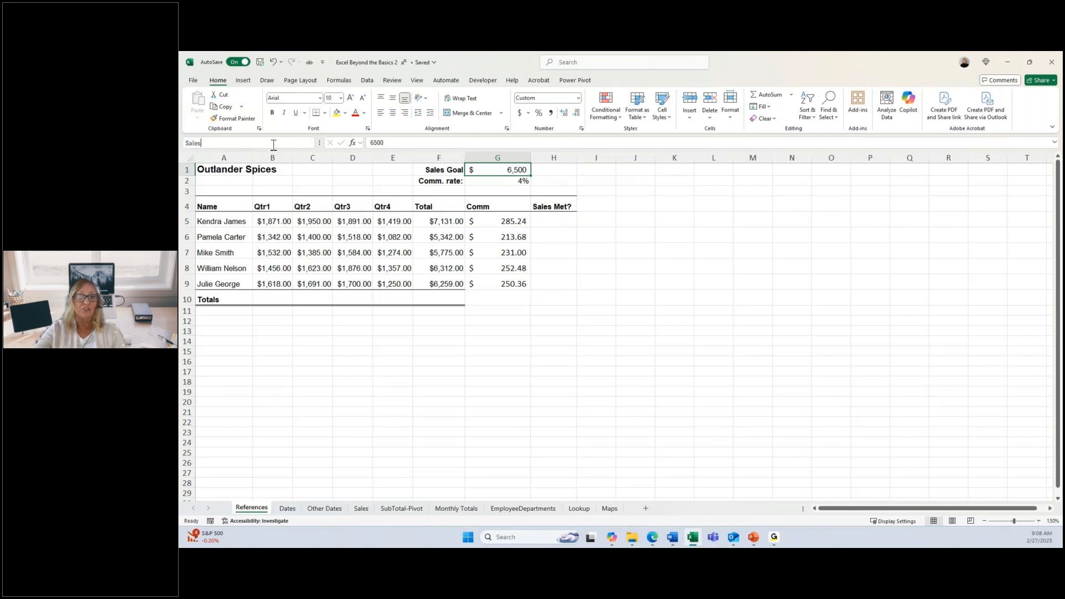
type("Goal")
key("Return")
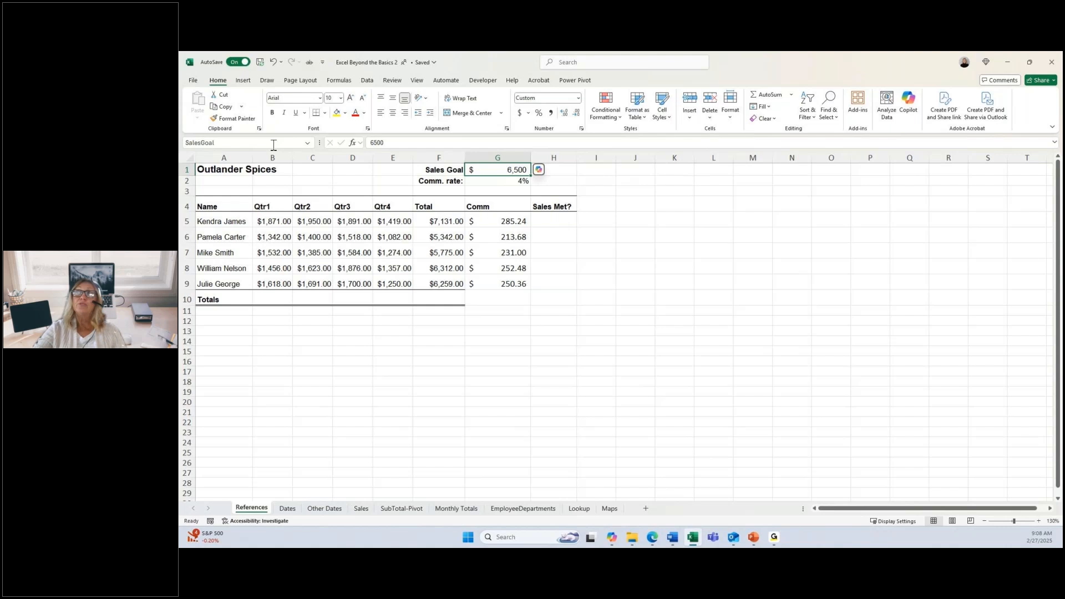
Step: Start an IF function in H5 under Sales Met? with the logical test F5>=SalesGoal
left_click(546, 222)
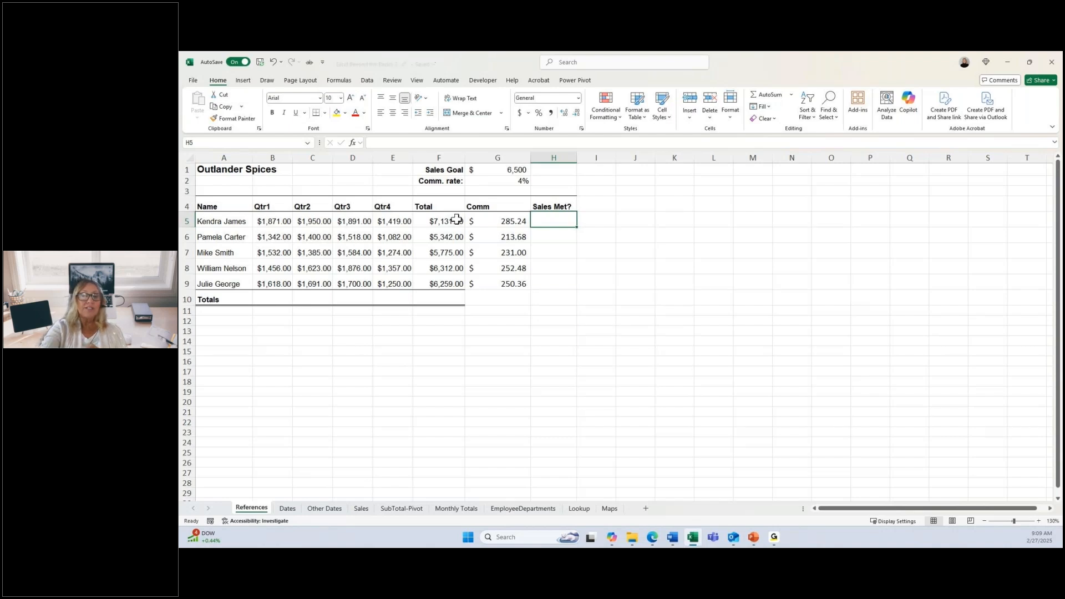
type("=i")
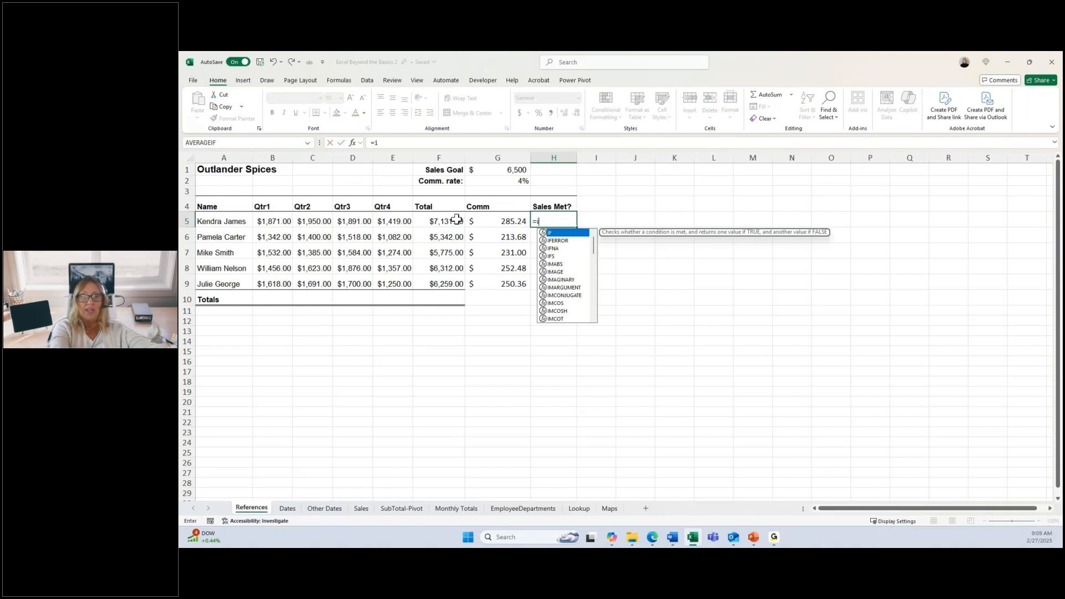
key("Tab")
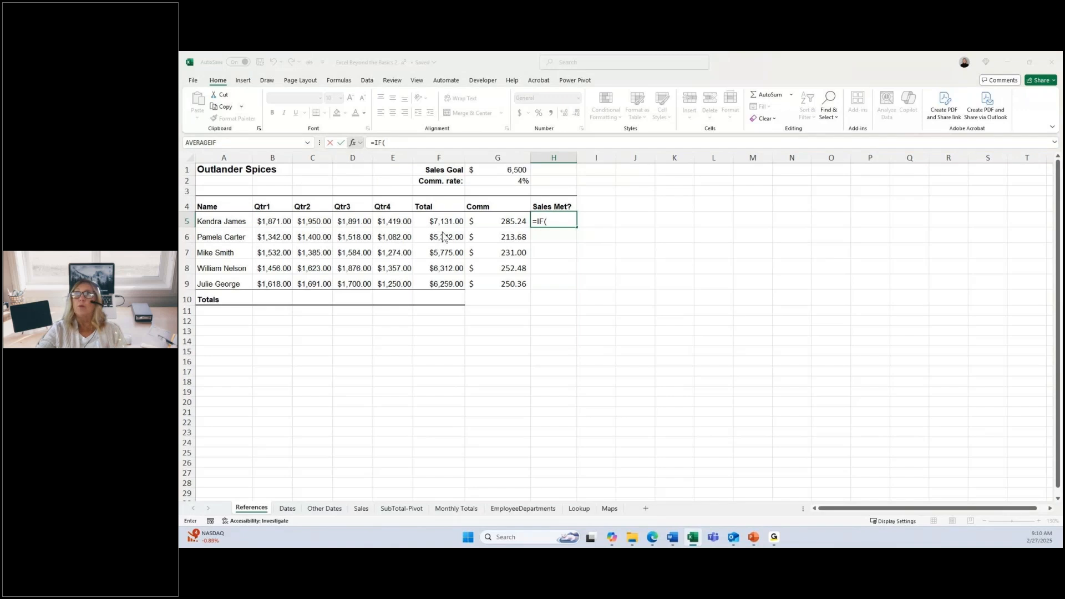
key("ctrl+a")
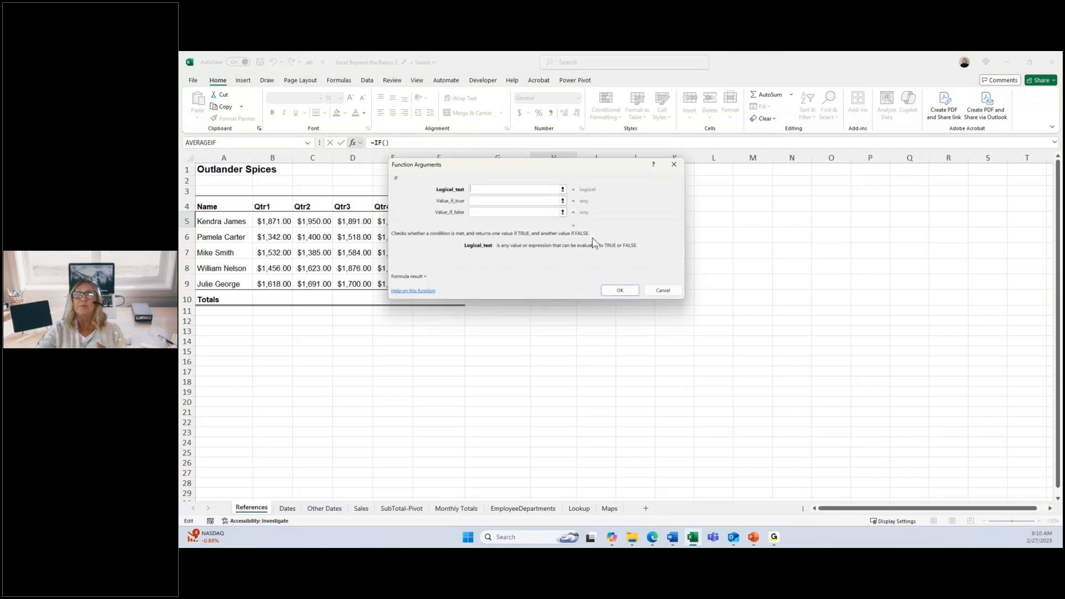
left_click_drag(515, 171, 711, 177)
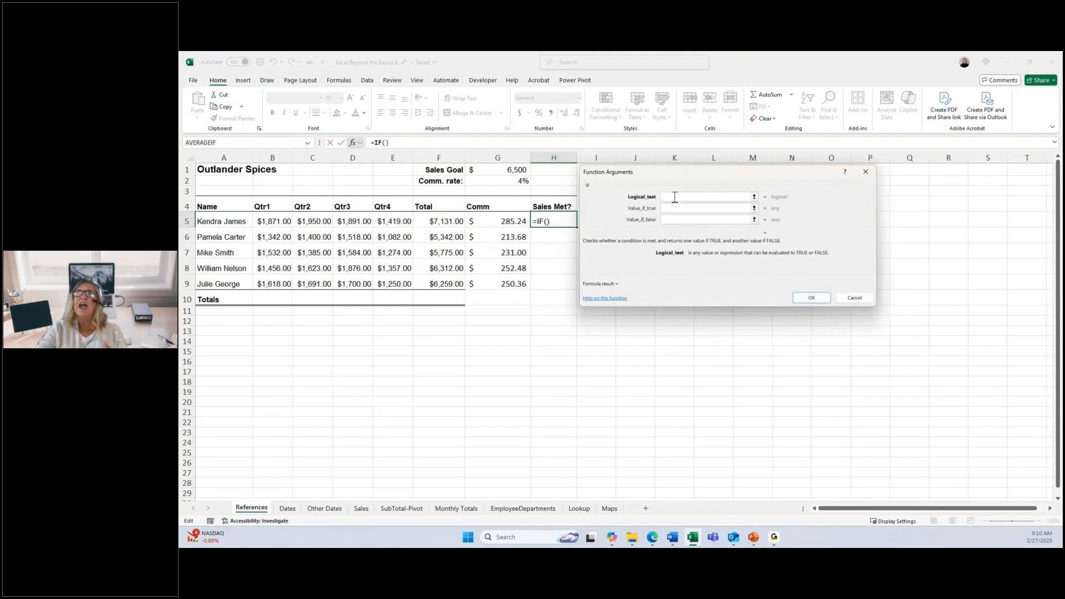
left_click(443, 221)
type(">=")
left_click(502, 170)
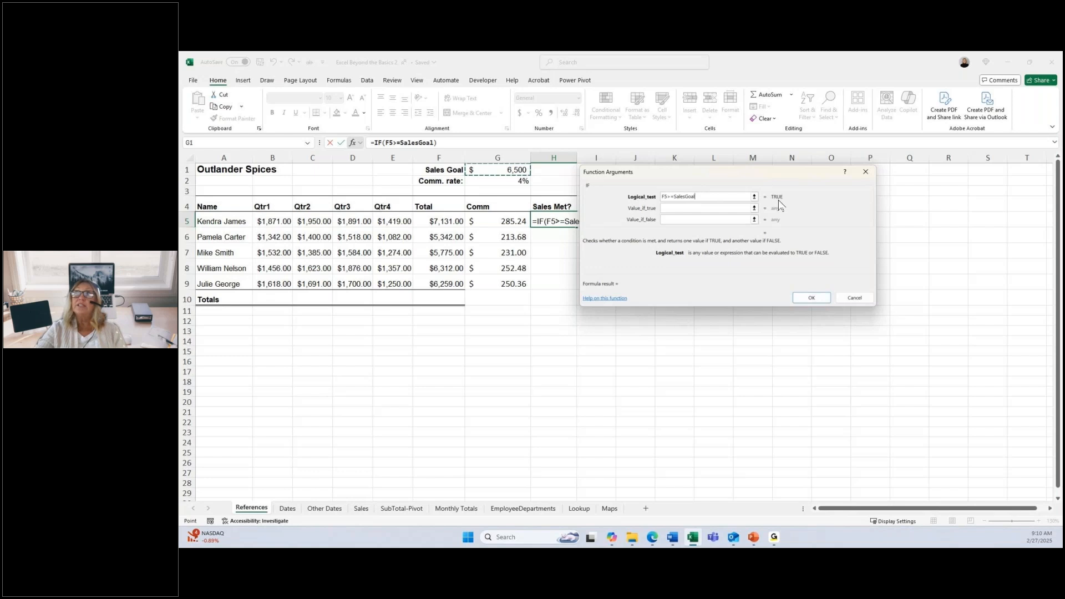
Step: Make the IF function return Yes if true and No if false, and fill the formula down from H5 through H9
left_click(676, 209)
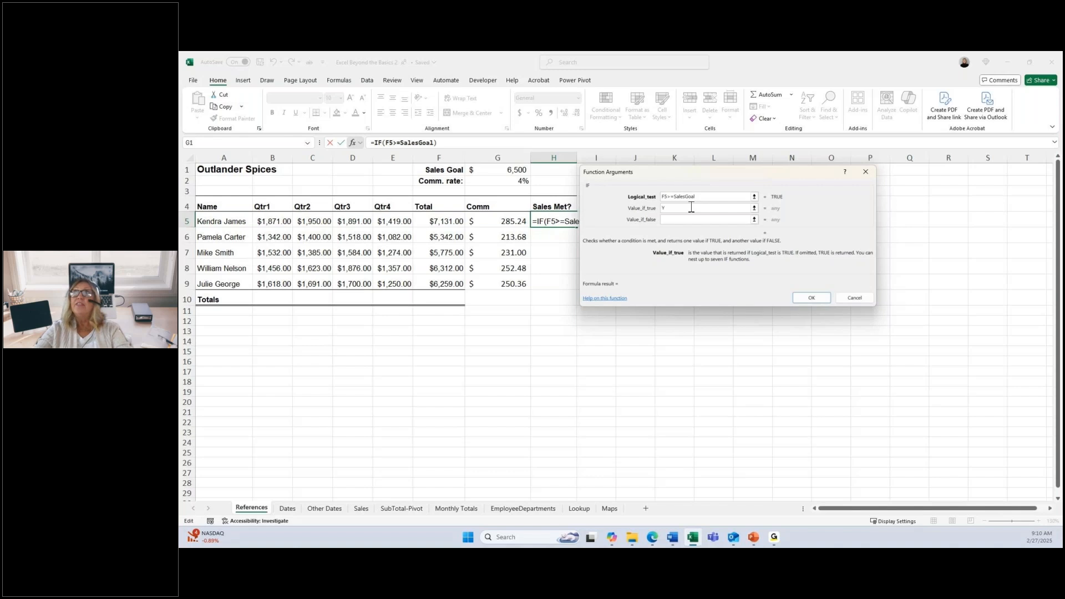
type("es")
left_click(688, 223)
type("No")
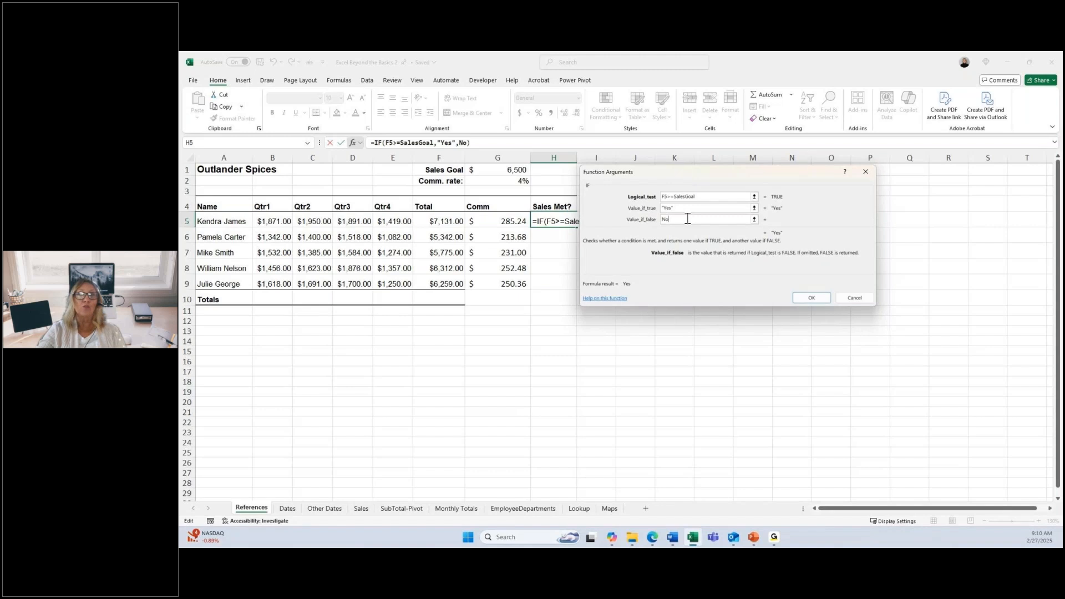
key("Tab")
key("Return")
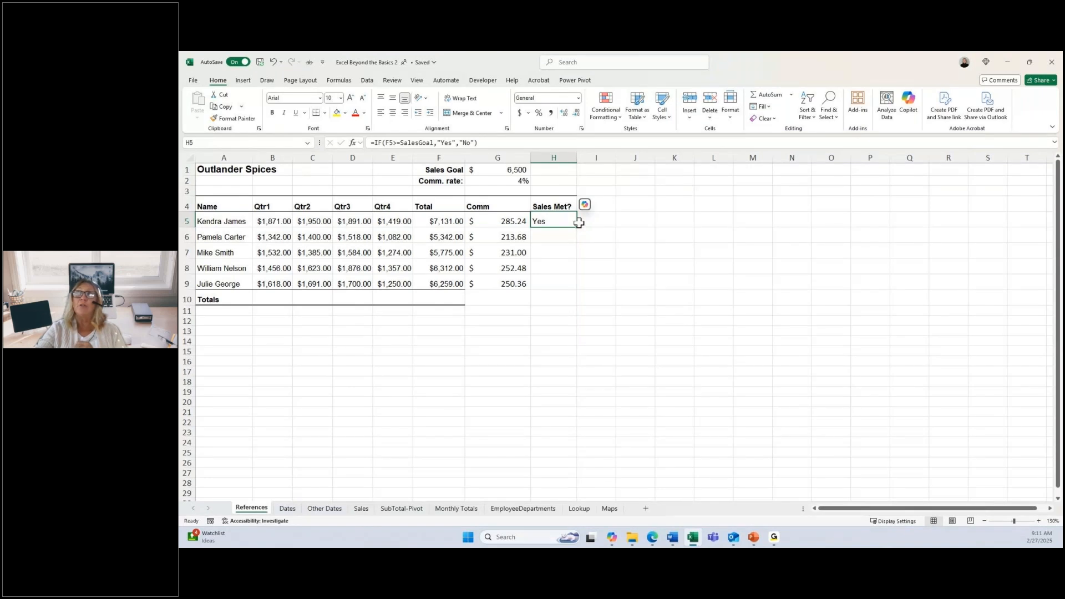
left_click_drag(577, 227, 575, 289)
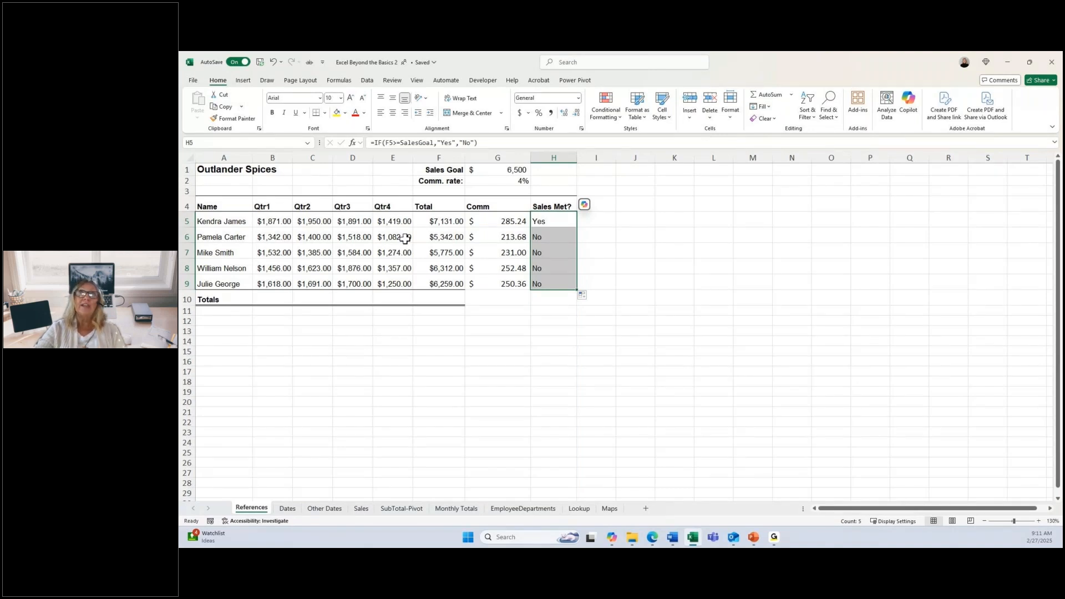
Step: Change the Qtr2 and Qtr4 sales in row 7 (C7 and E7) to 2000 each
left_click(273, 238)
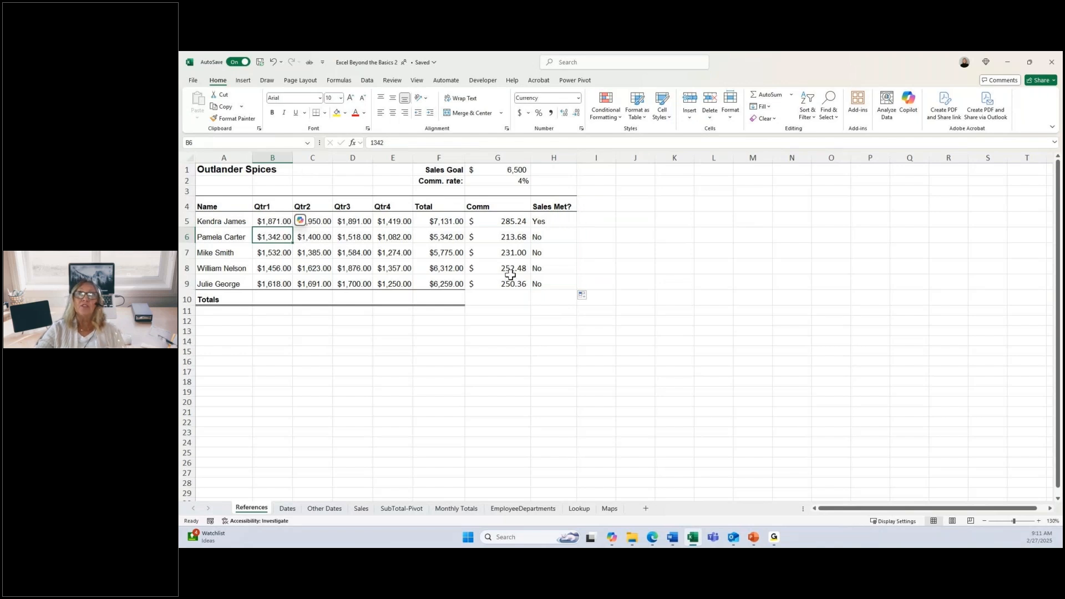
left_click(280, 254)
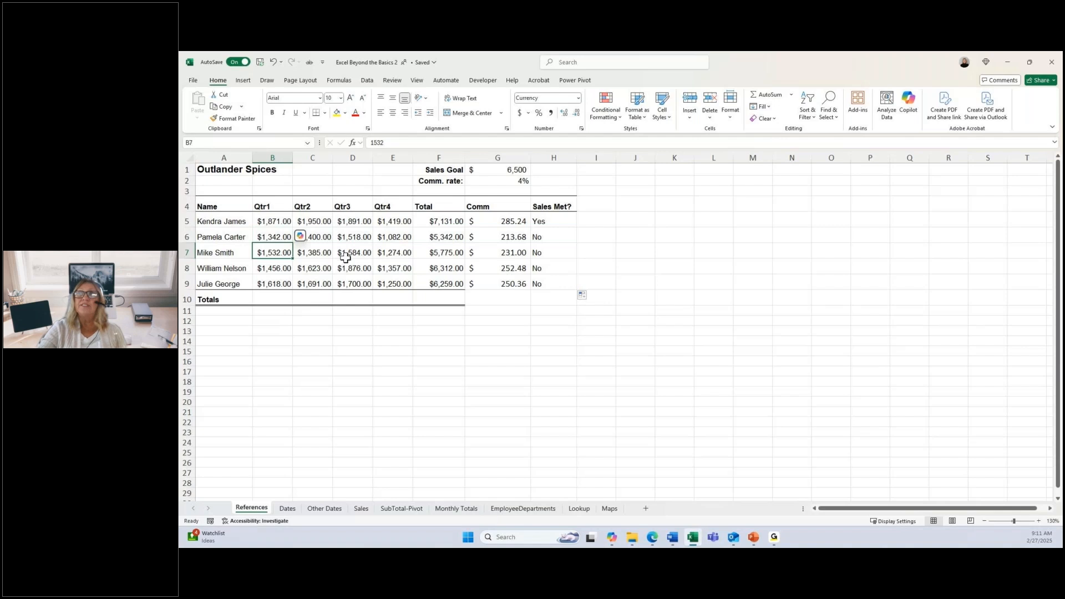
key("Right")
type("2,000")
key("Return")
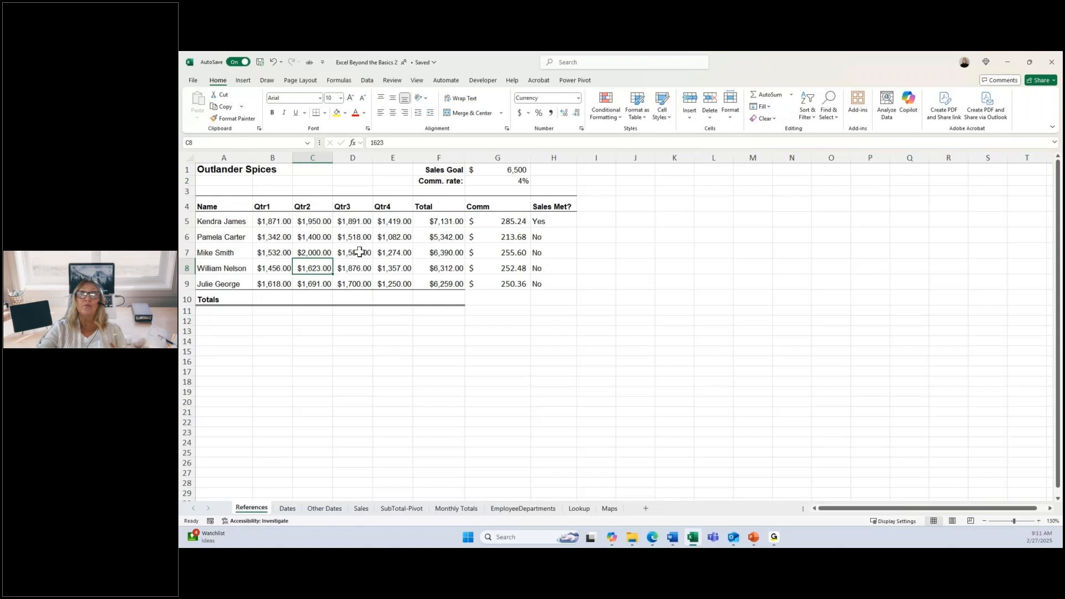
left_click(400, 253)
type("2000")
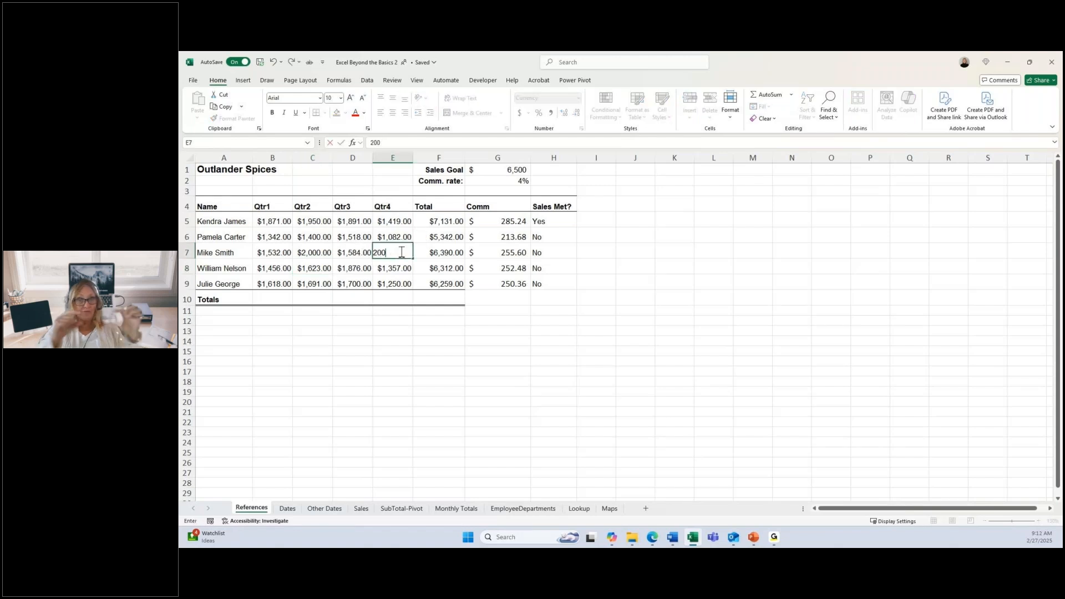
key("Return")
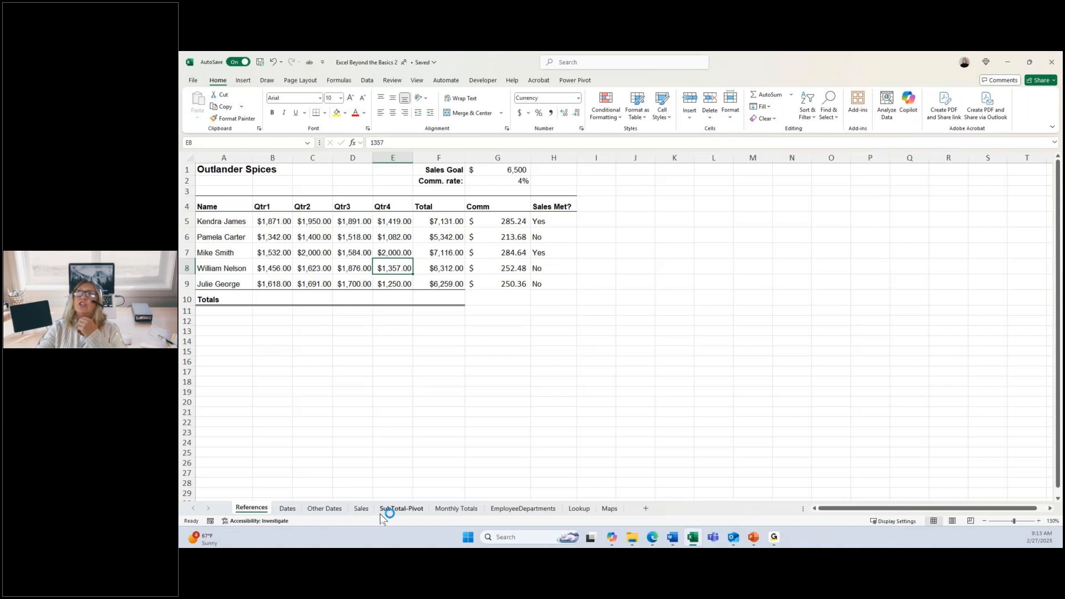
Step: On the EmployeeDepartments sheet, select the Department column C5:C52 together with the Salary column F5:F52, headers included
left_click(511, 511)
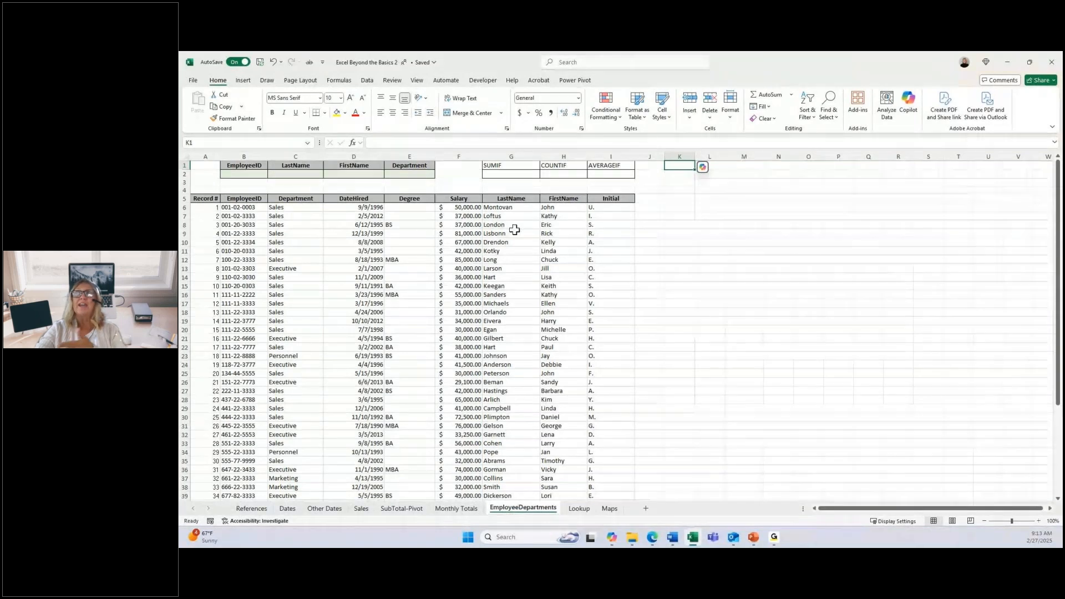
left_click(522, 176)
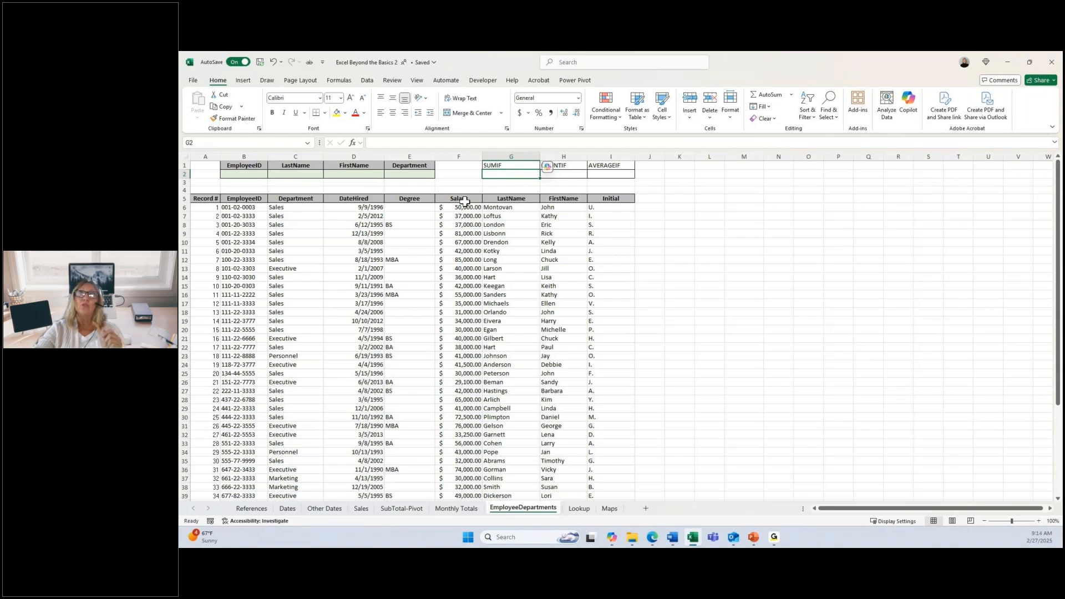
left_click(299, 200)
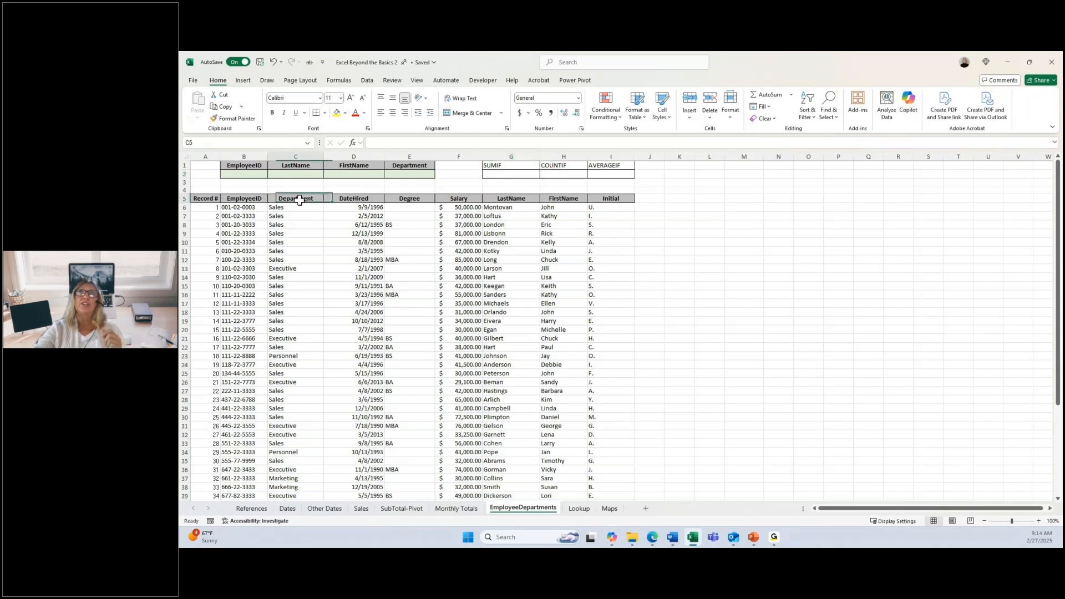
left_click_drag(300, 200, 288, 222)
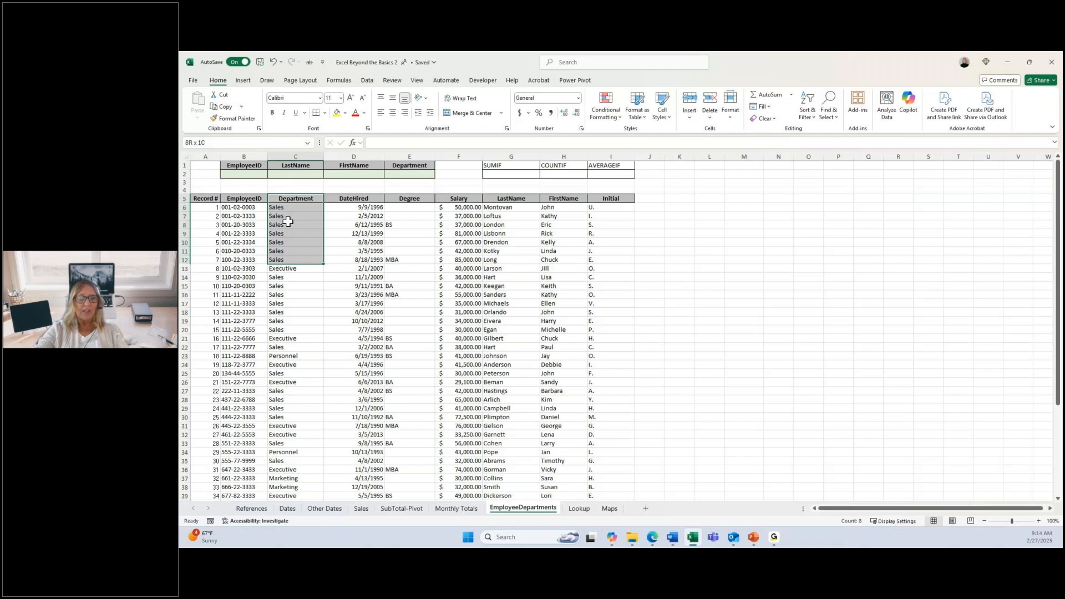
left_click_drag(288, 221, 287, 199)
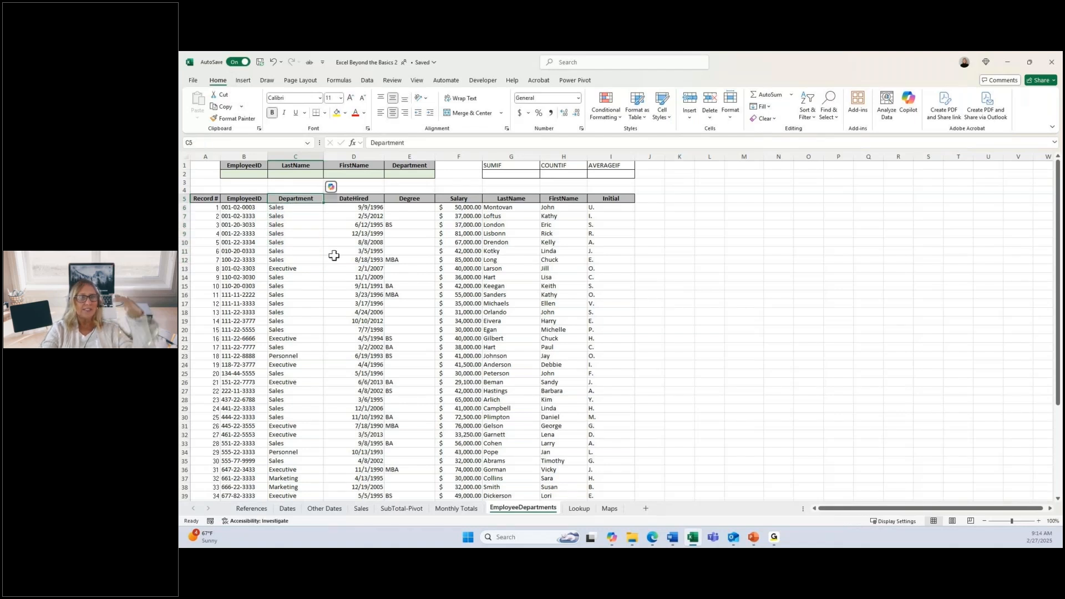
key("ctrl+shift+Down")
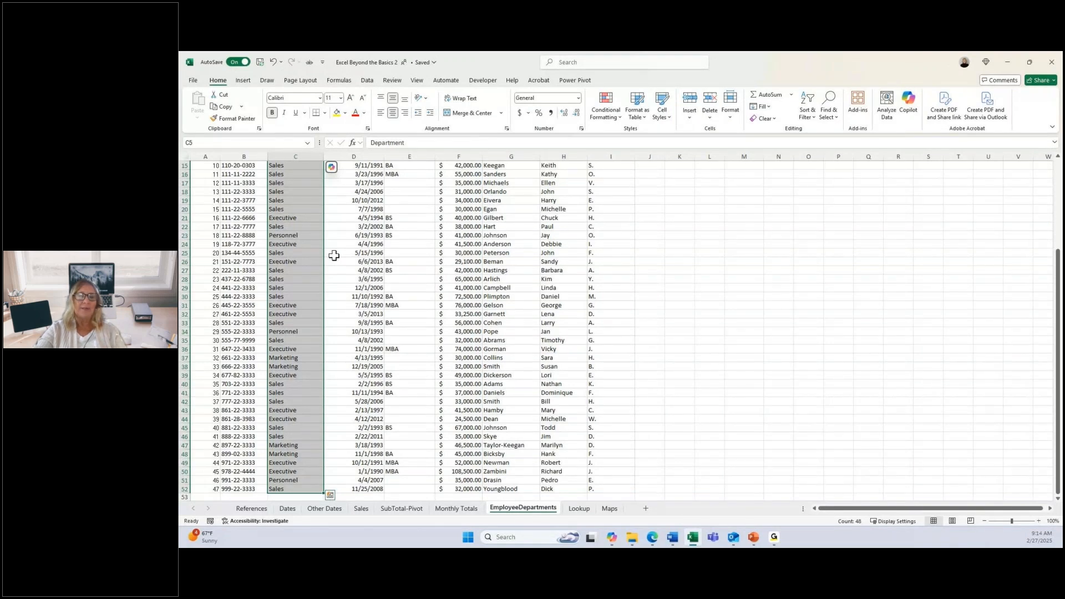
scroll(334, 255, "up", 5)
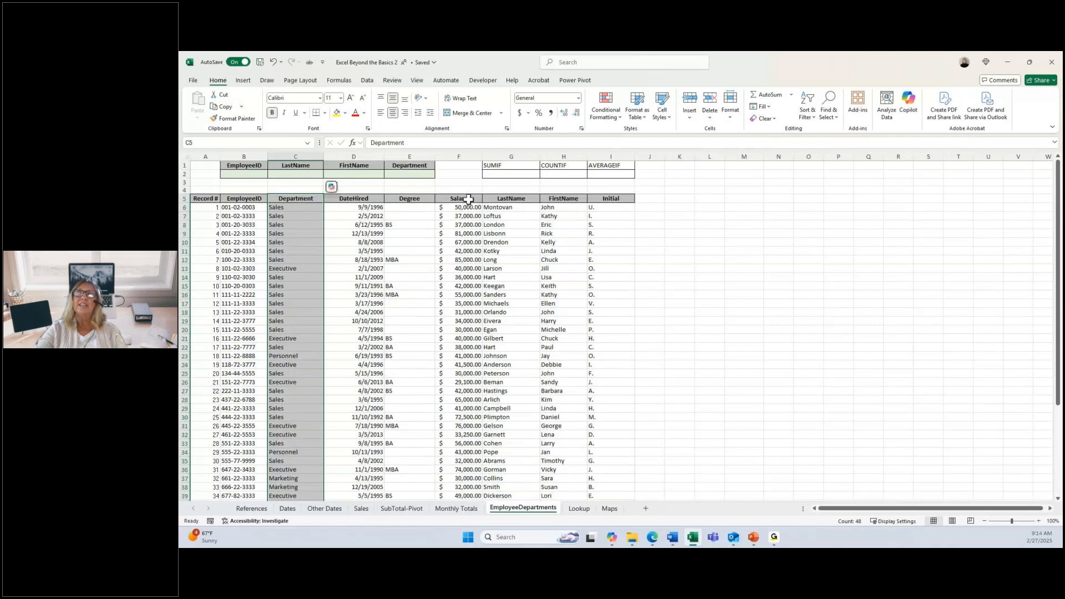
left_click_drag(468, 199, 462, 364)
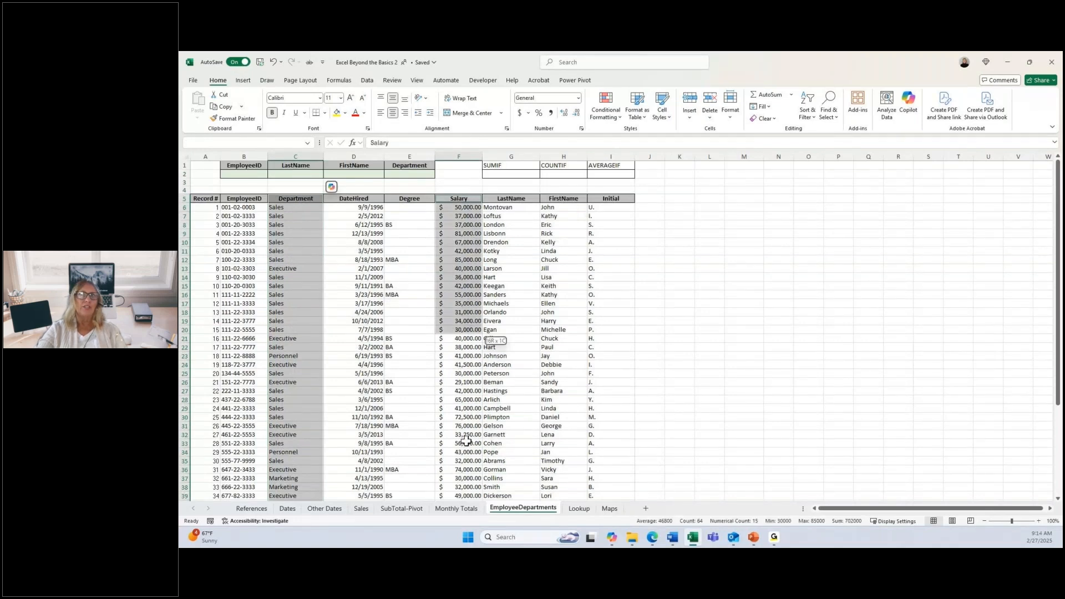
left_click_drag(466, 441, 468, 490)
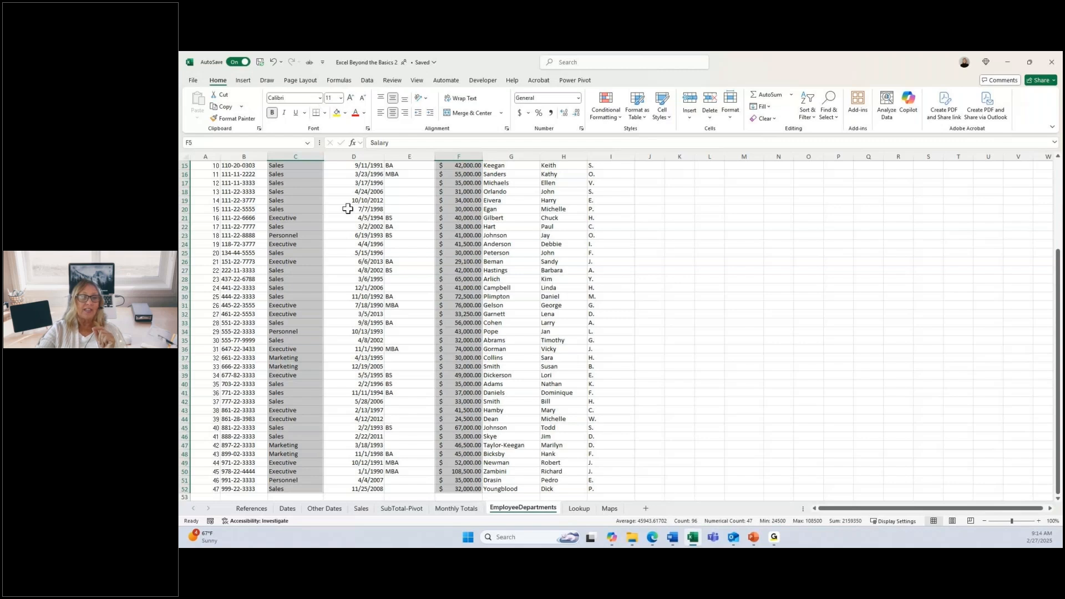
Step: Create range names for the selected Department and Salary columns from their top-row headers
left_click(339, 80)
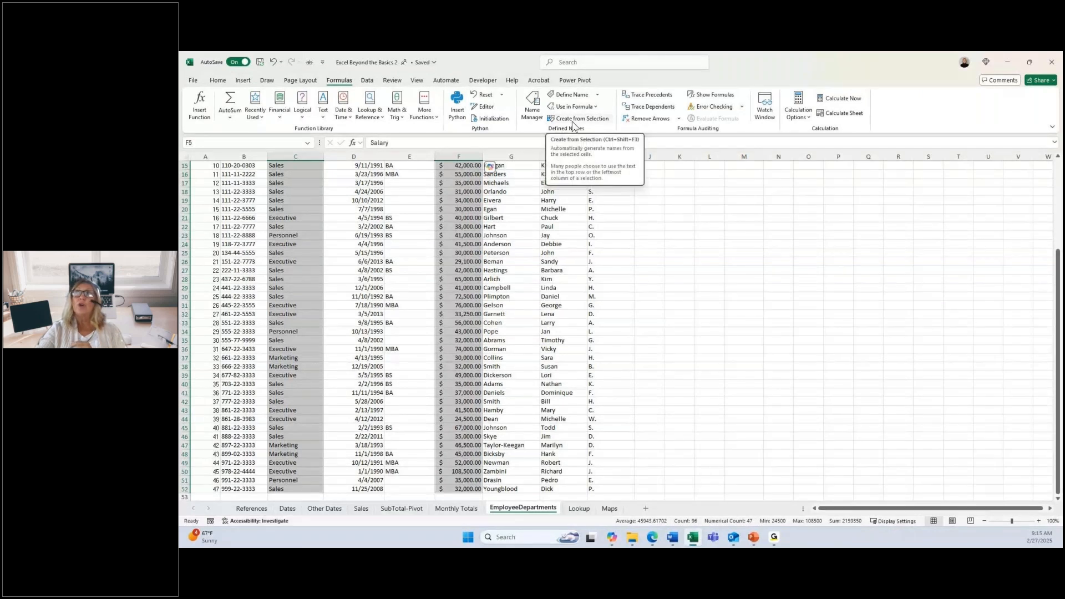
key("ctrl+BackSpace")
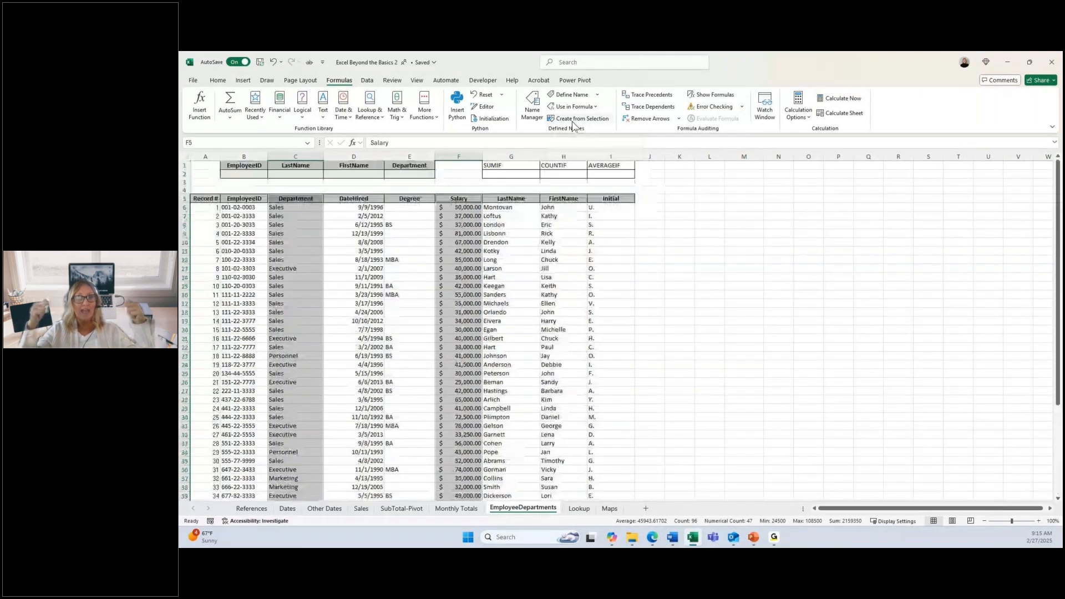
left_click(574, 120)
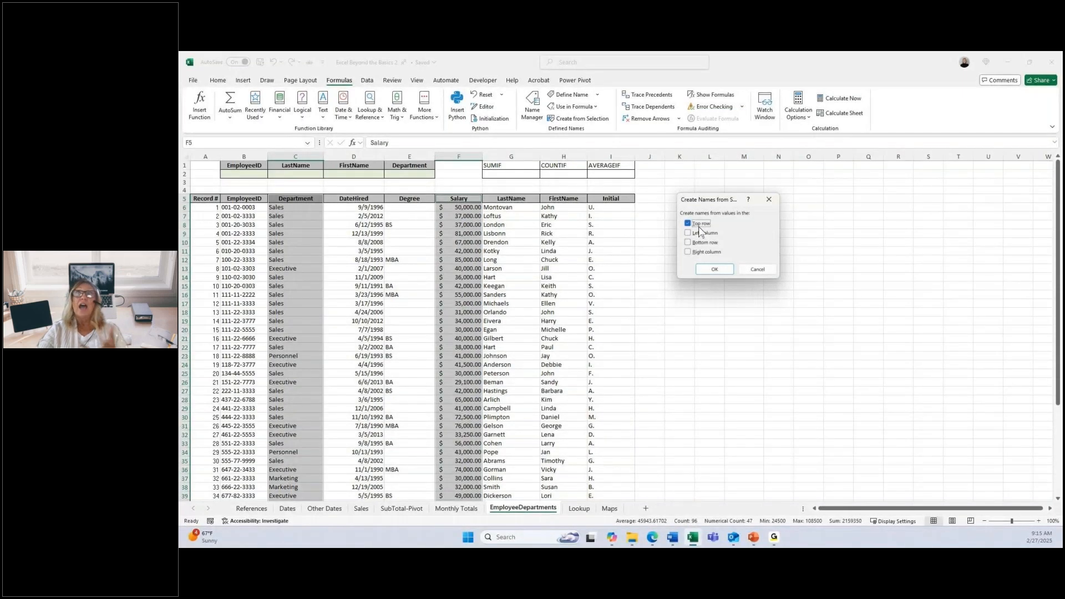
left_click(715, 269)
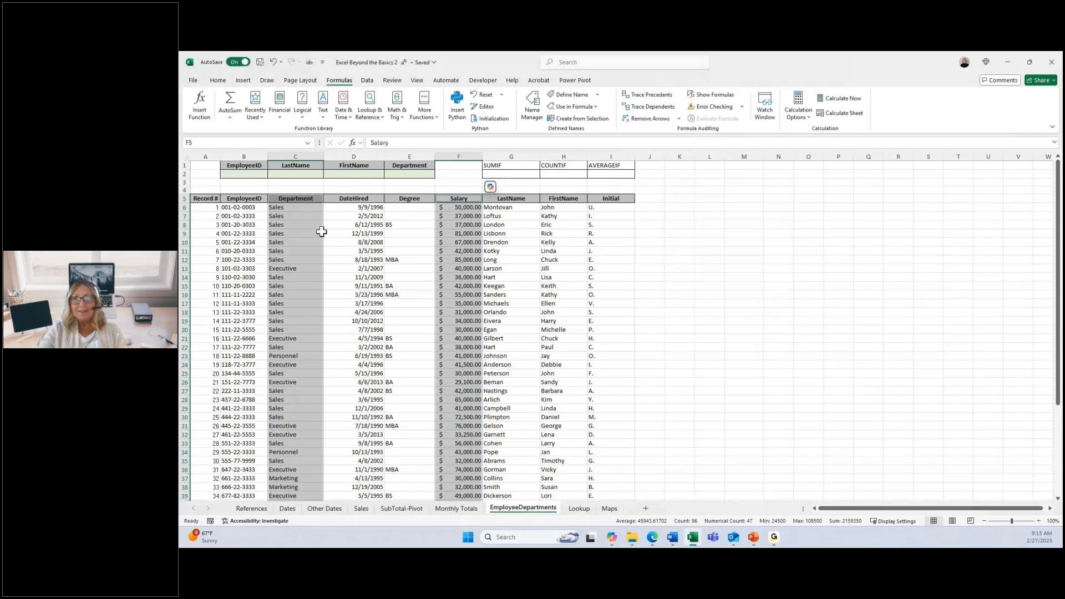
Step: Jump to the named range Department, and to the named cell CommRate on the References sheet
left_click(468, 208)
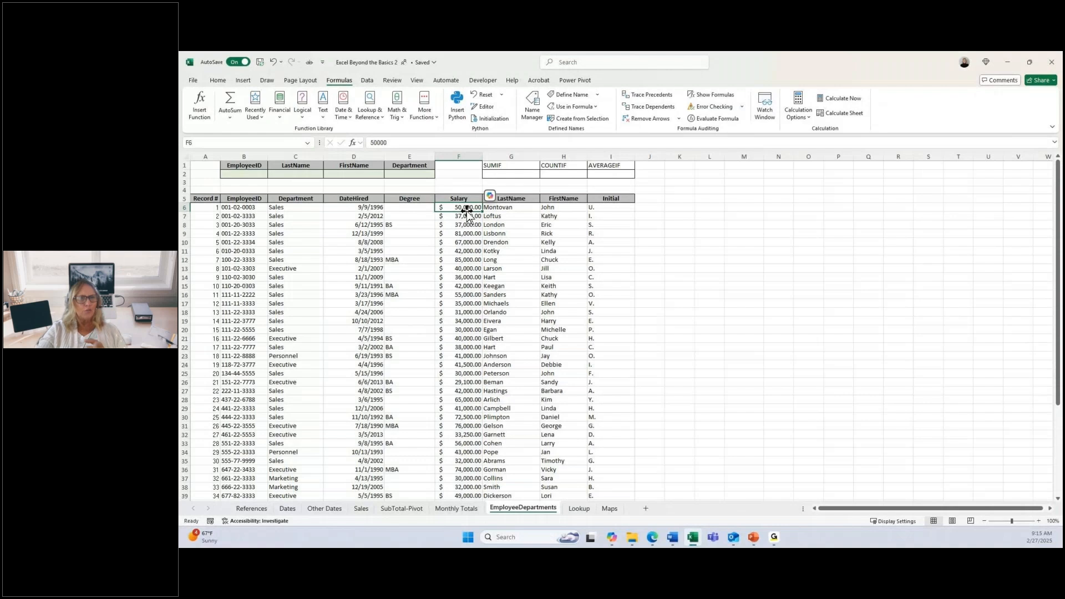
left_click(308, 145)
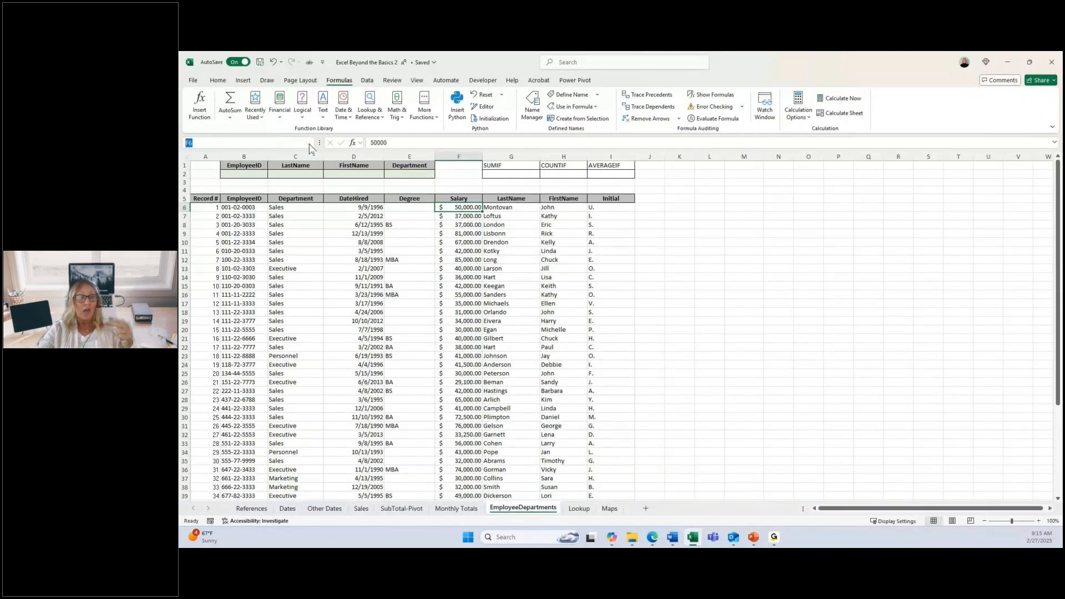
left_click(309, 144)
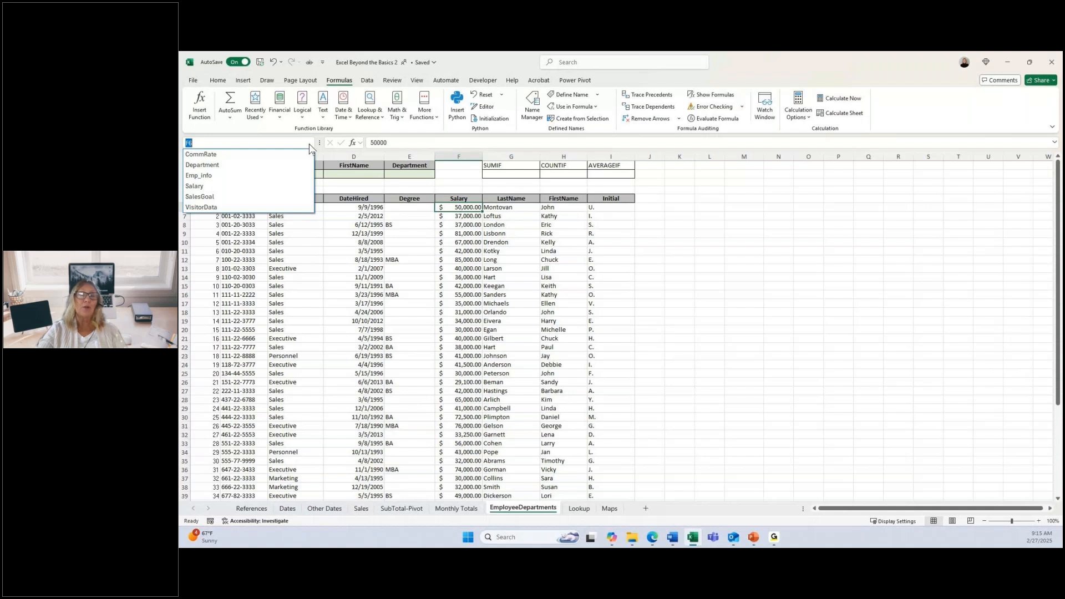
left_click(202, 166)
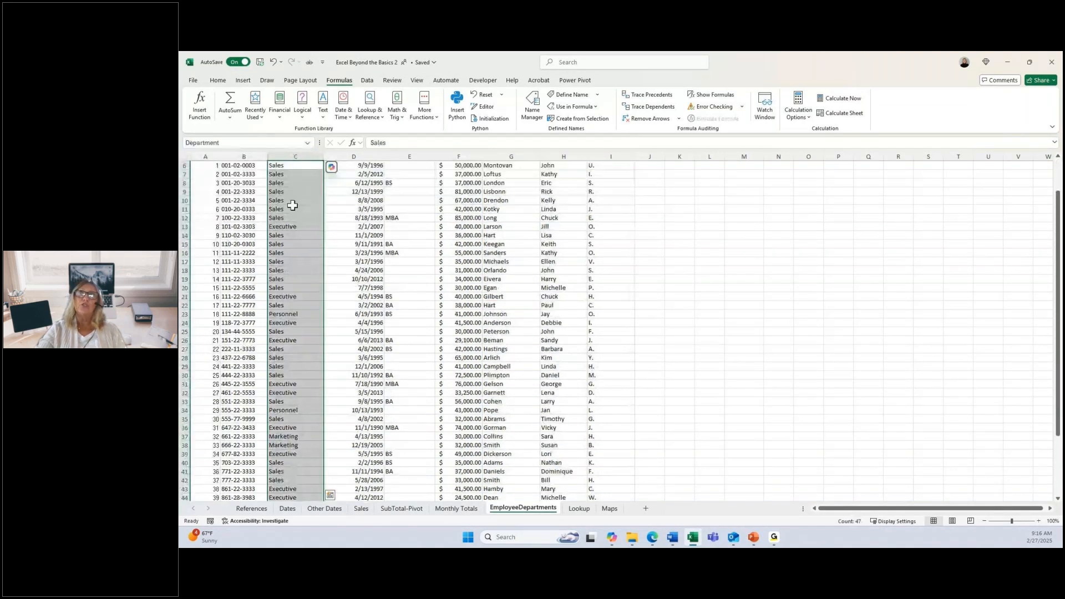
left_click(309, 144)
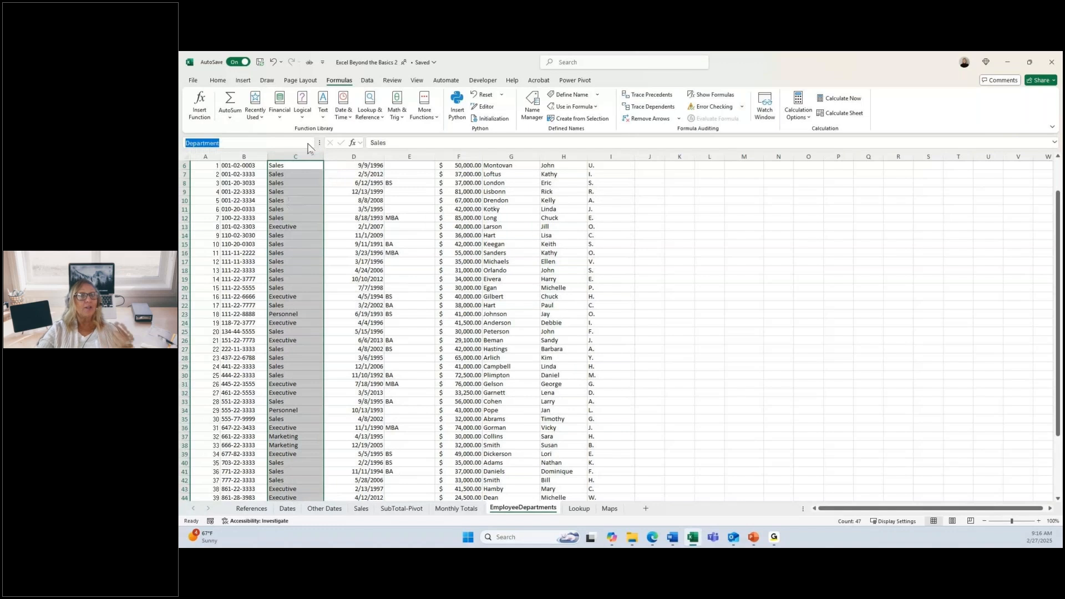
left_click(309, 144)
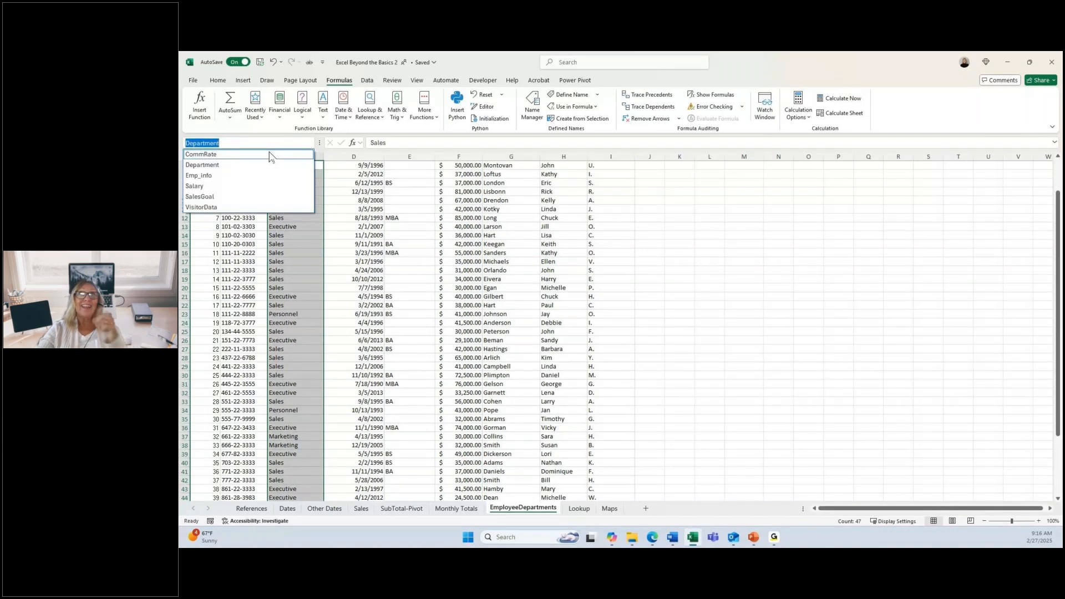
left_click(209, 155)
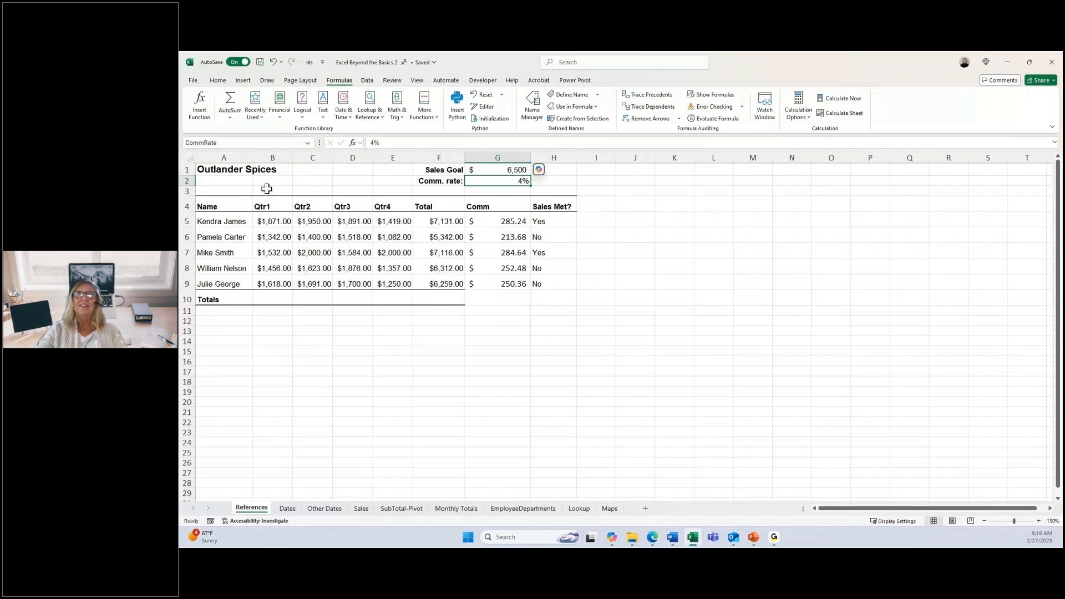
Step: Go to the named range Salary to check which cells it covers
left_click(308, 144)
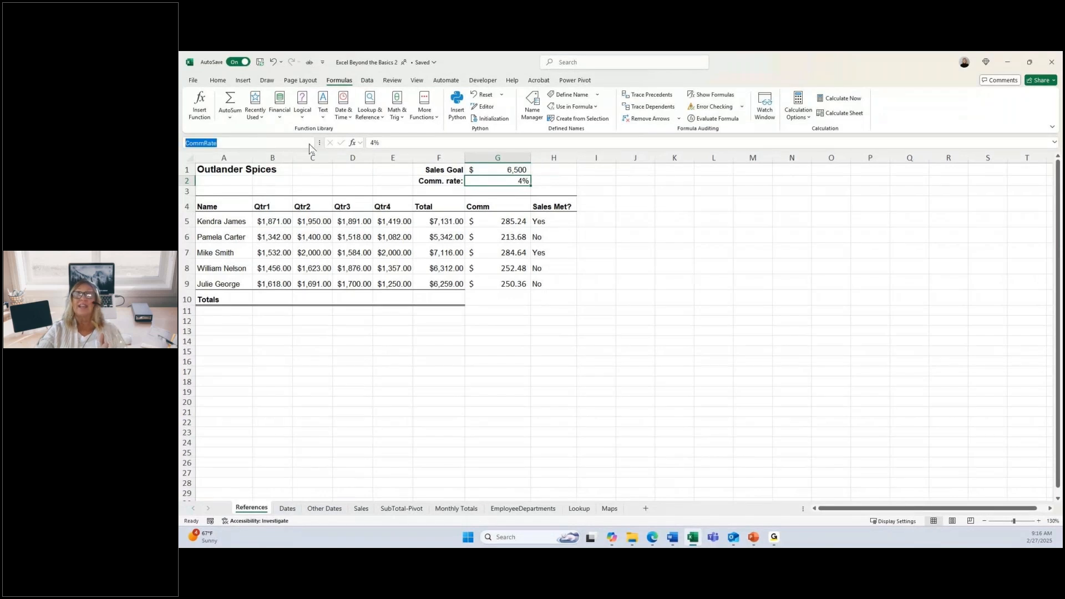
left_click(309, 145)
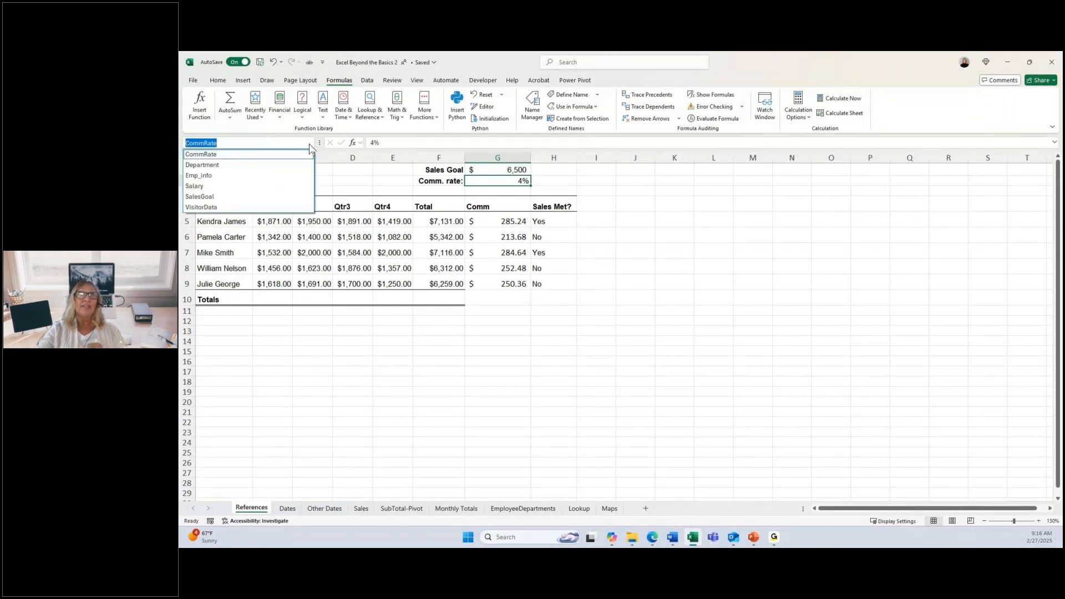
left_click(205, 189)
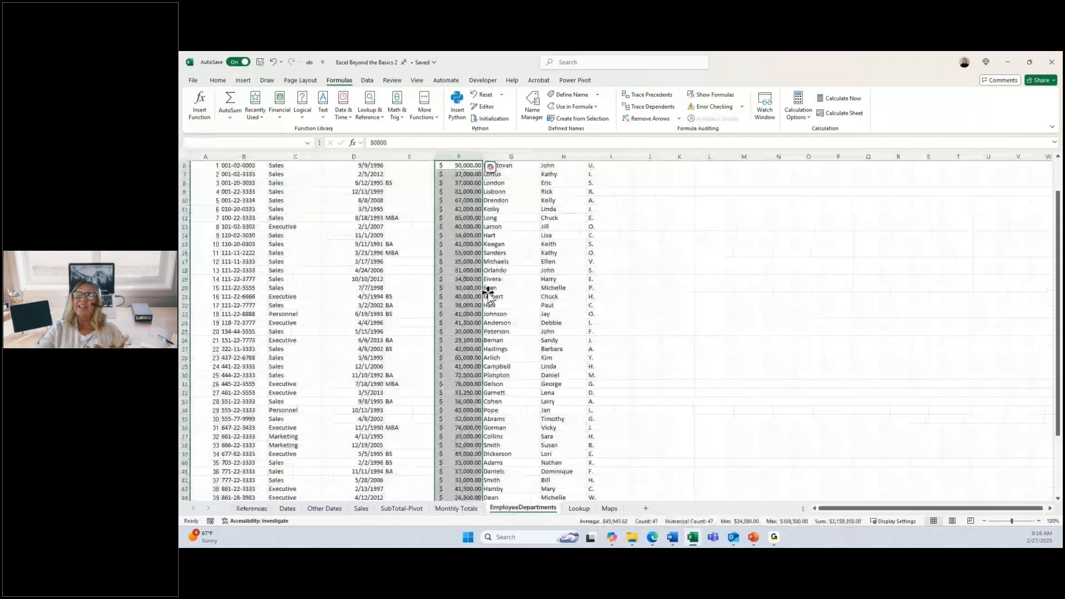
scroll(488, 297, "up", 2)
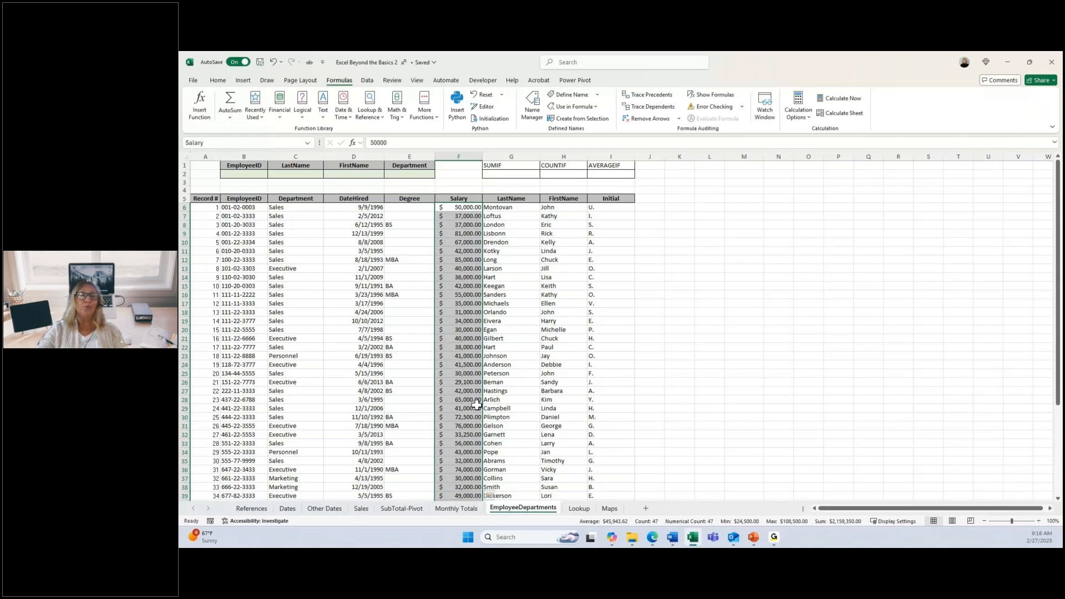
Step: Start a SUMIF formula in G2 with the named range Department as its range
left_click(528, 175)
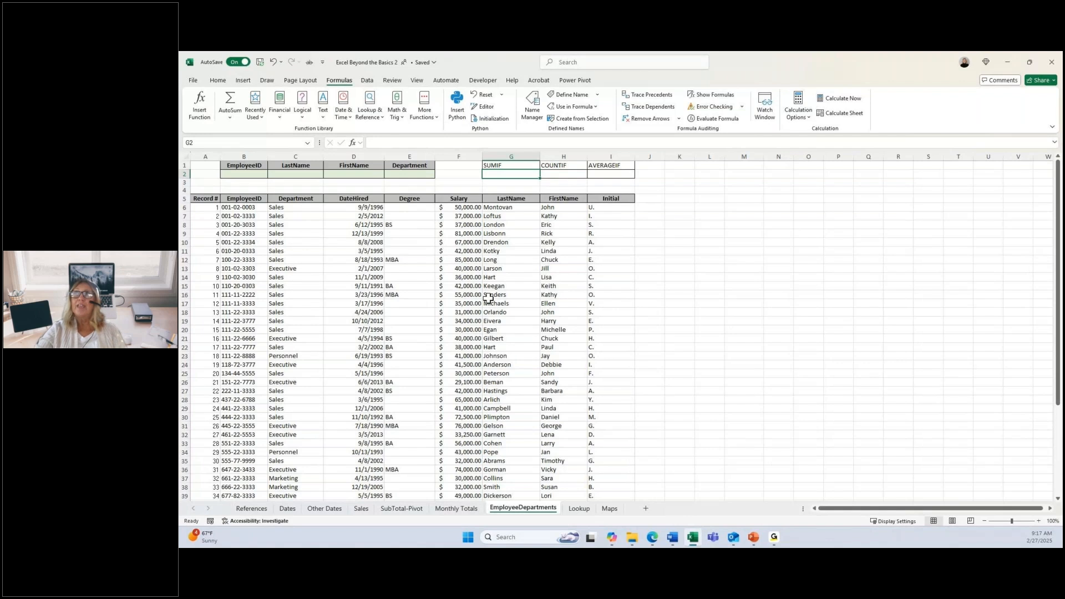
type("=s")
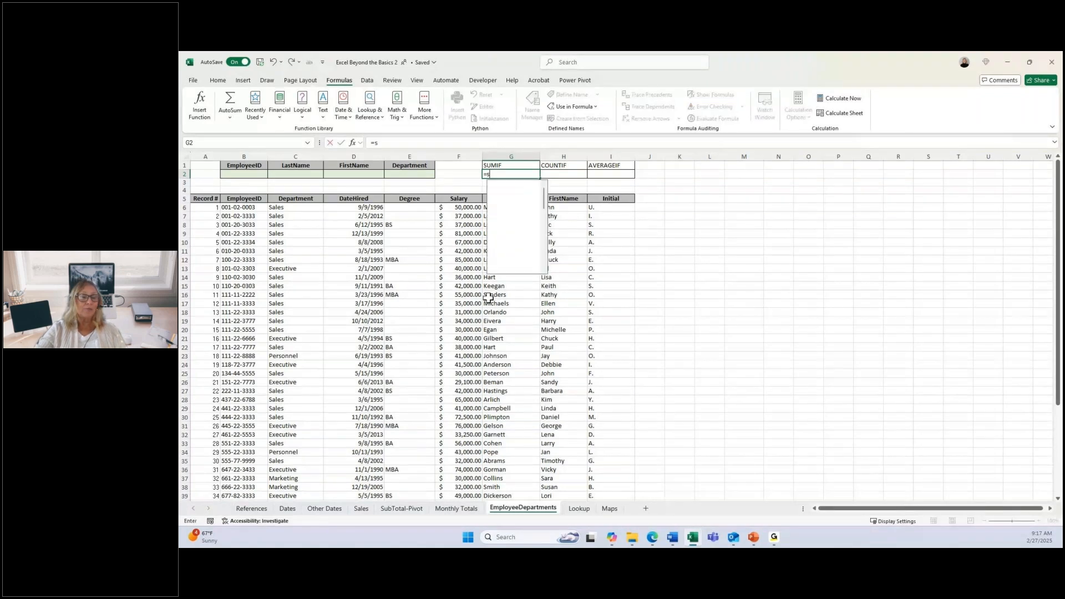
type("u")
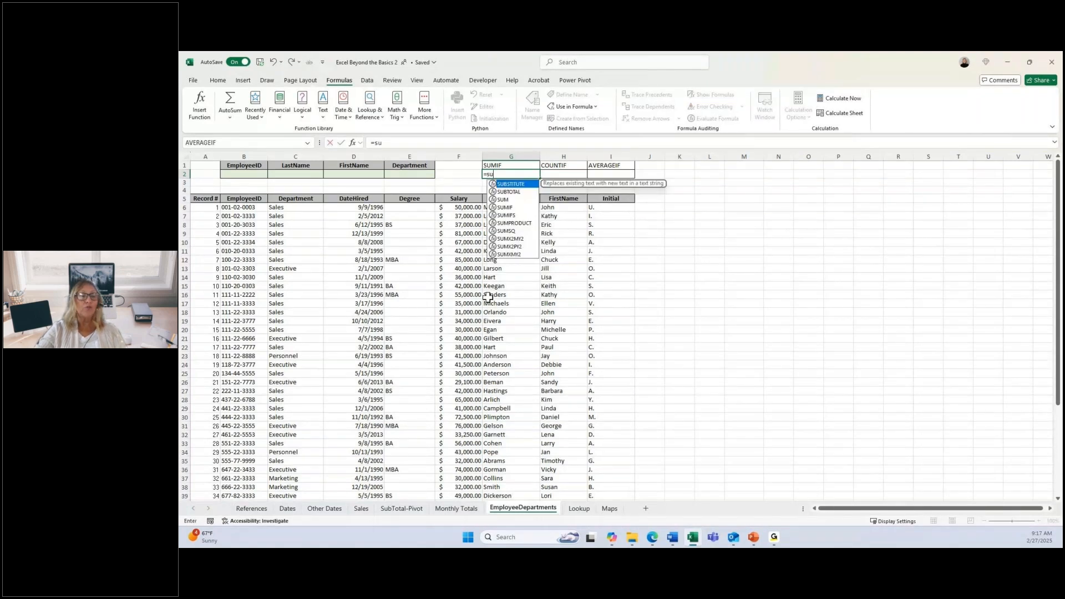
double_click(506, 208)
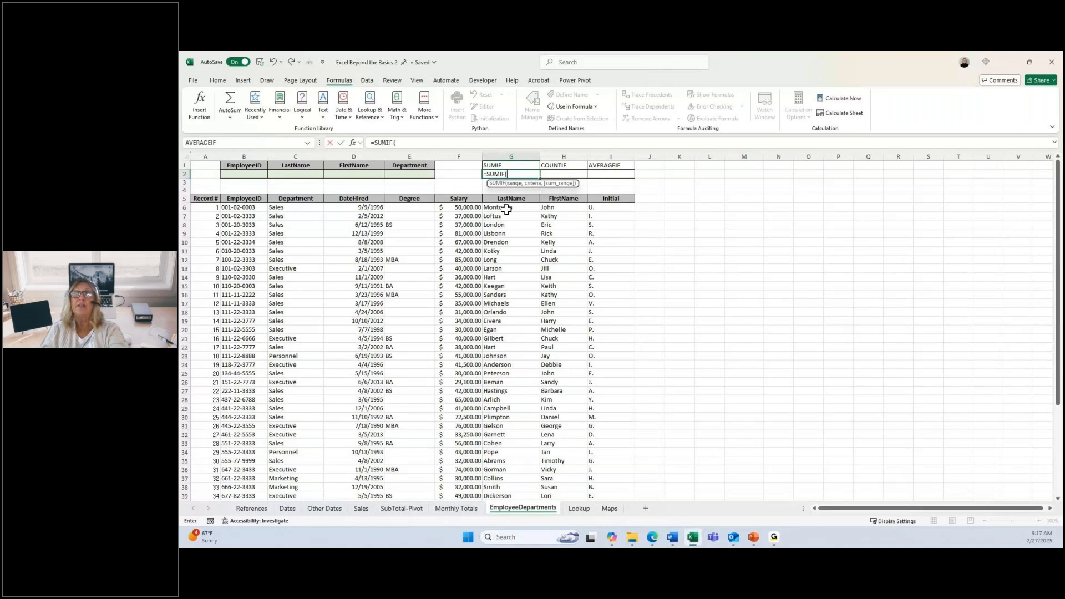
type("de")
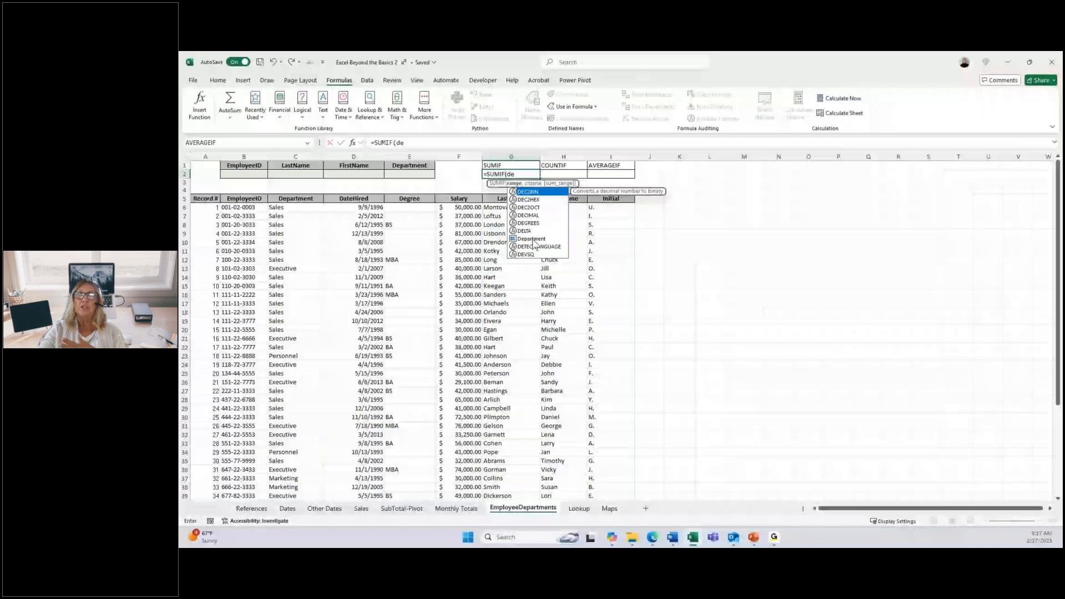
double_click(533, 239)
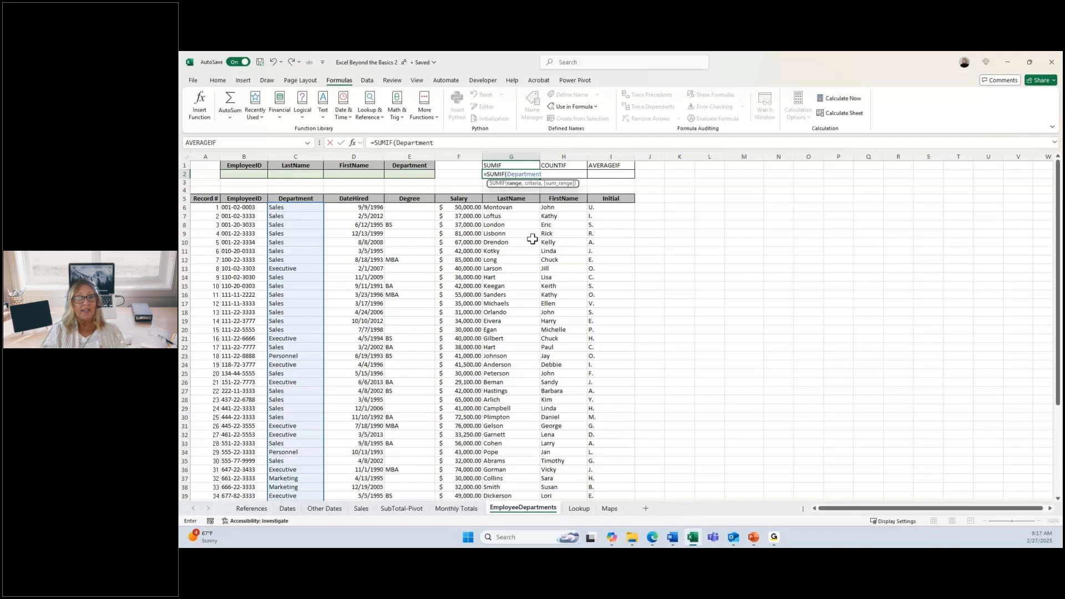
Step: Set the SUMIF criteria to "executive" and move on to the sum range argument
type(",")
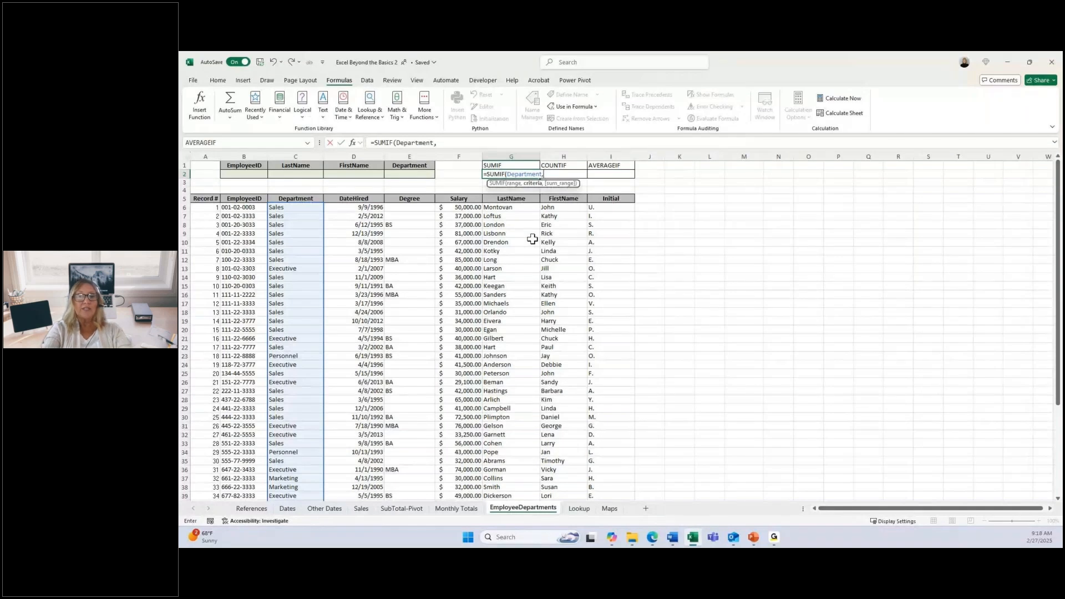
type("\"exe")
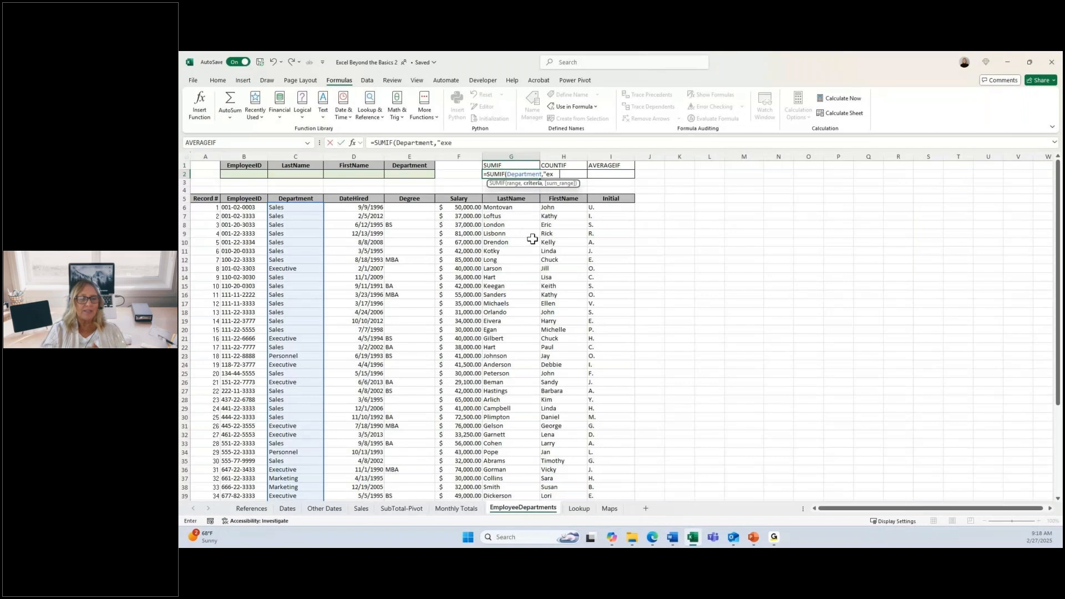
type("cutive")
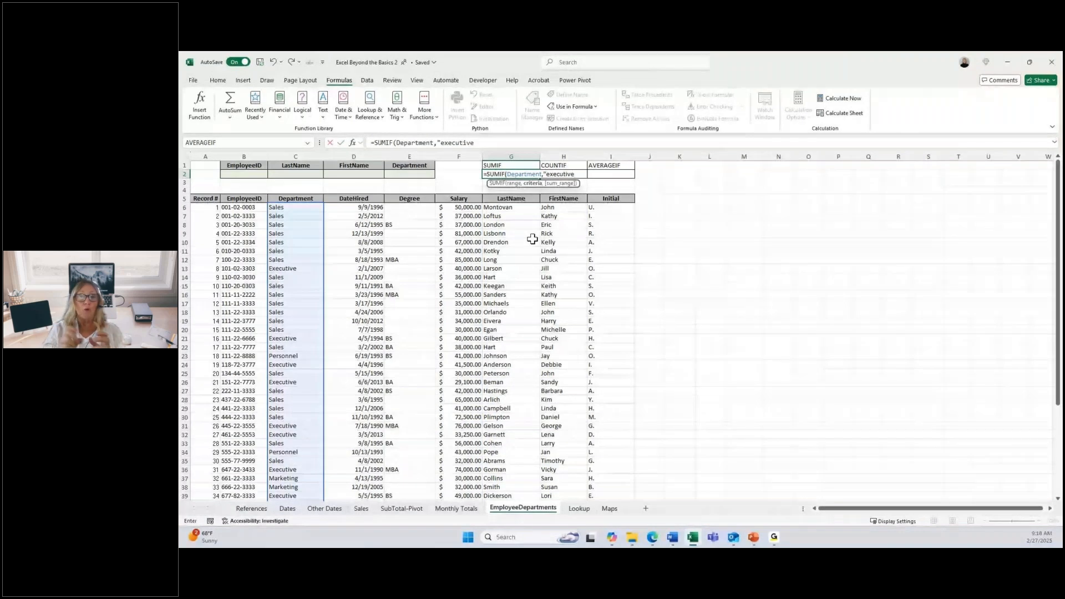
type("\"")
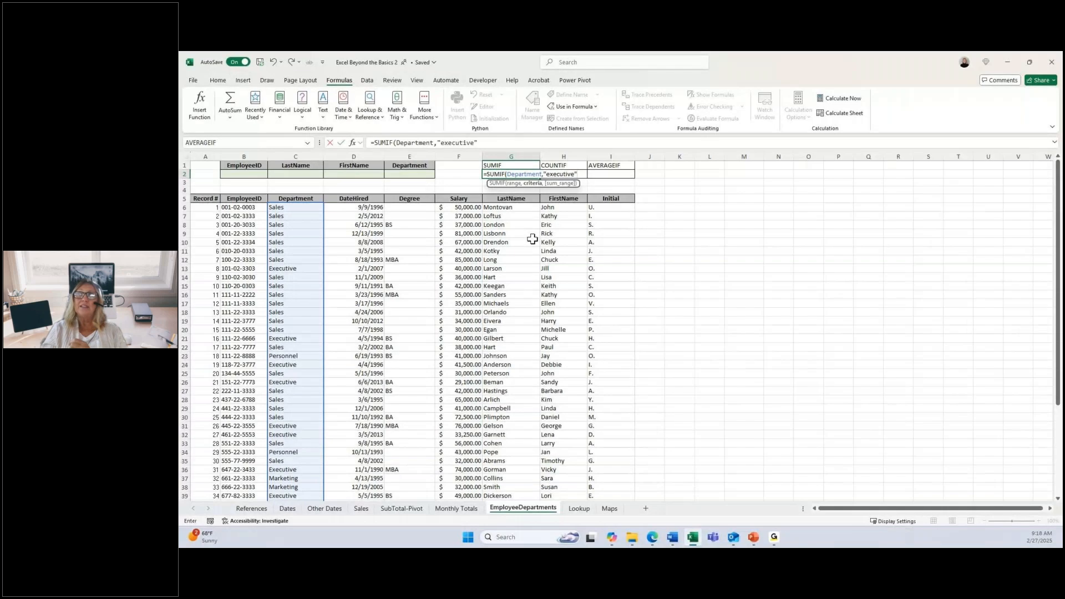
type(",")
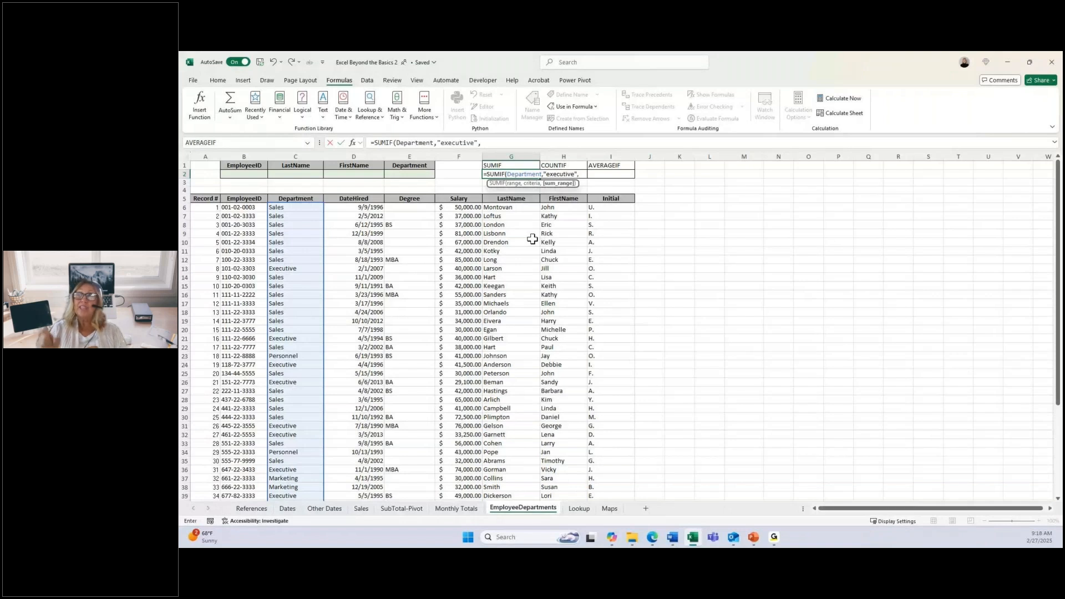
Step: Use the named range Salary as the SUMIF sum range and enter the formula in G2
type("s")
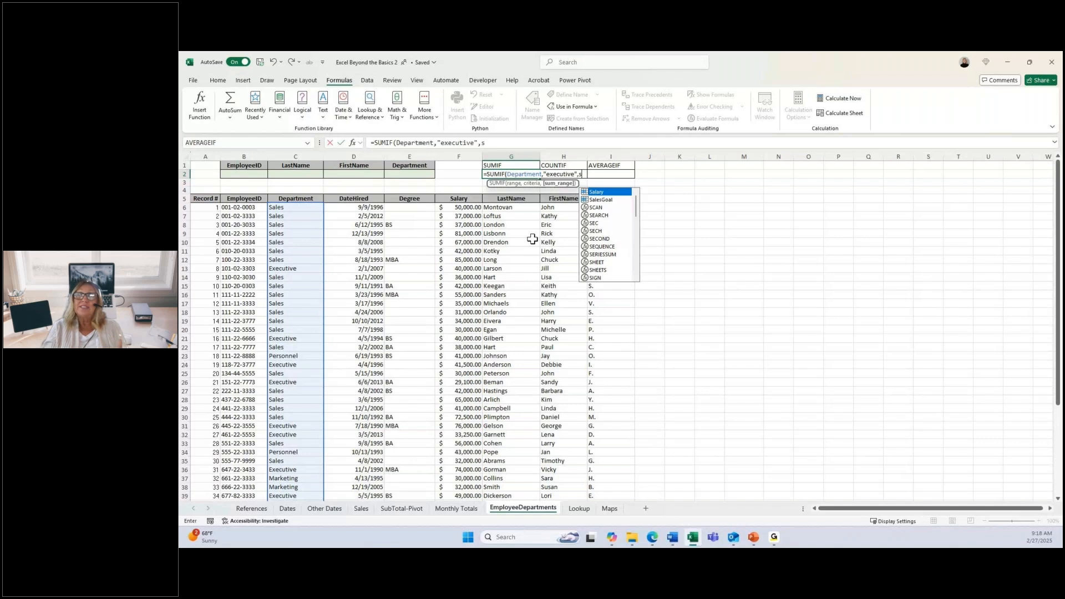
key("Tab")
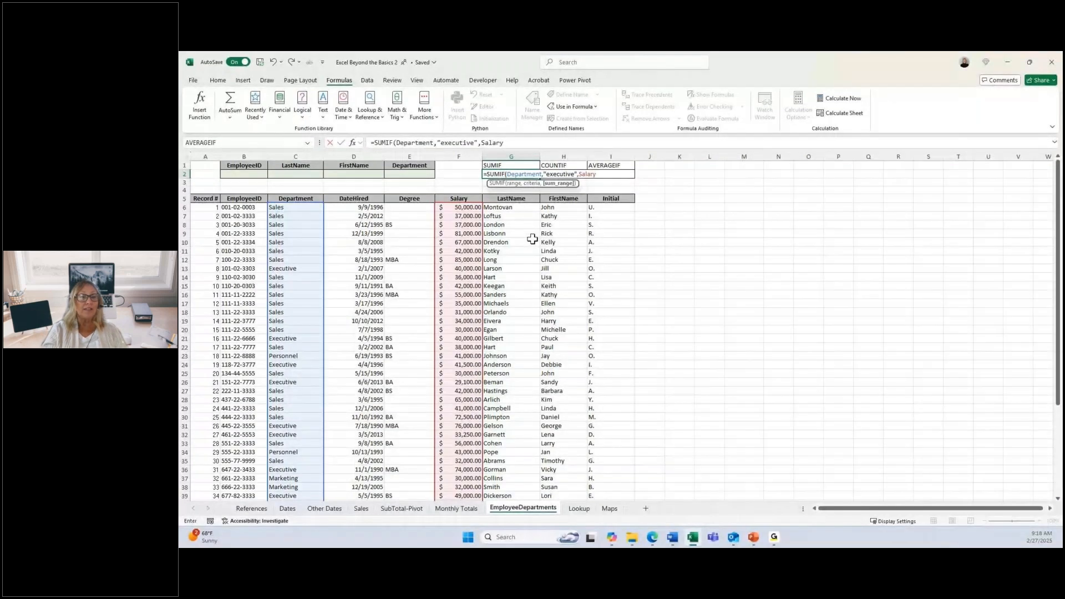
key("Return")
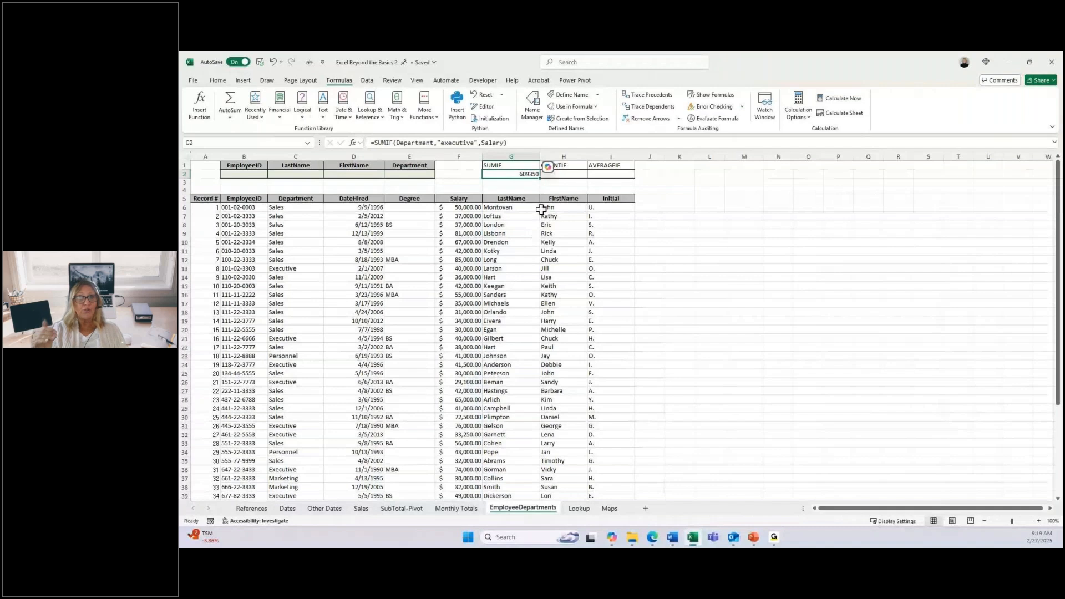
Step: Start a COUNTIF formula in H2 with the named range Department as its range
left_click(564, 174)
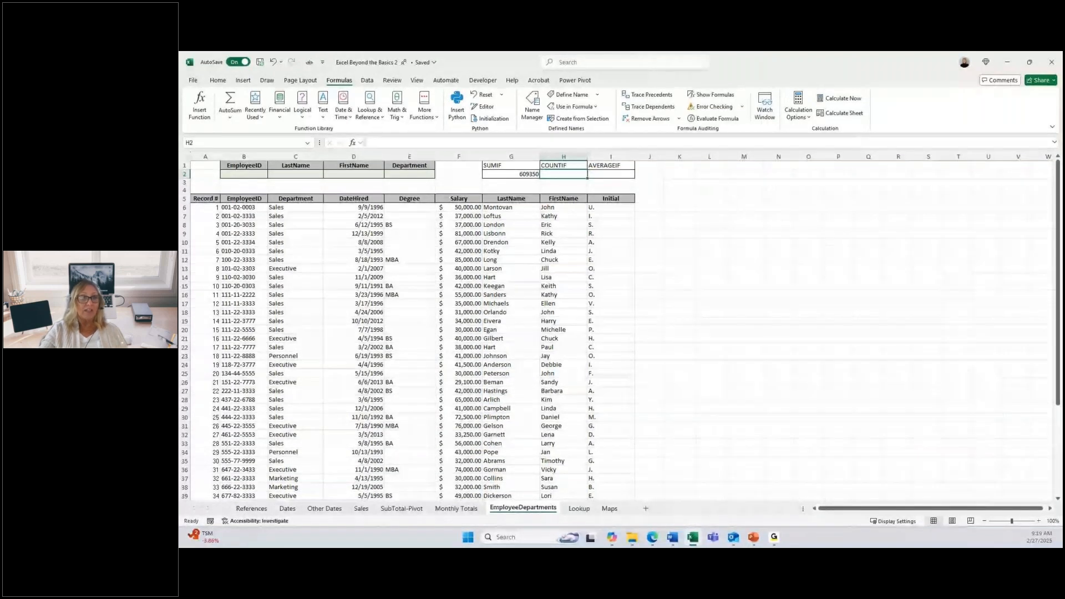
key("alt+Tab")
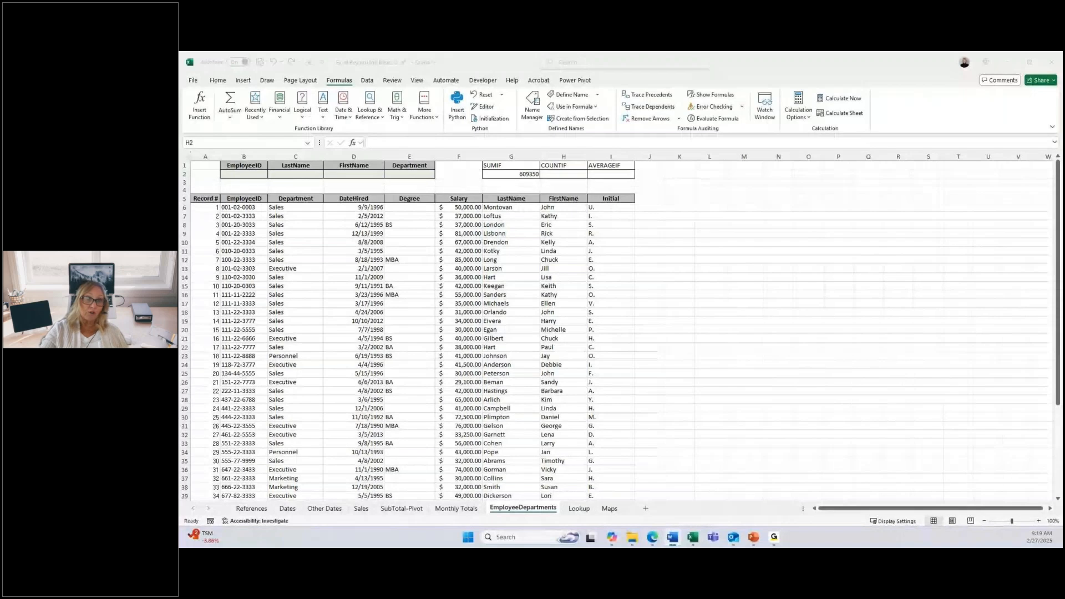
key("alt+Tab")
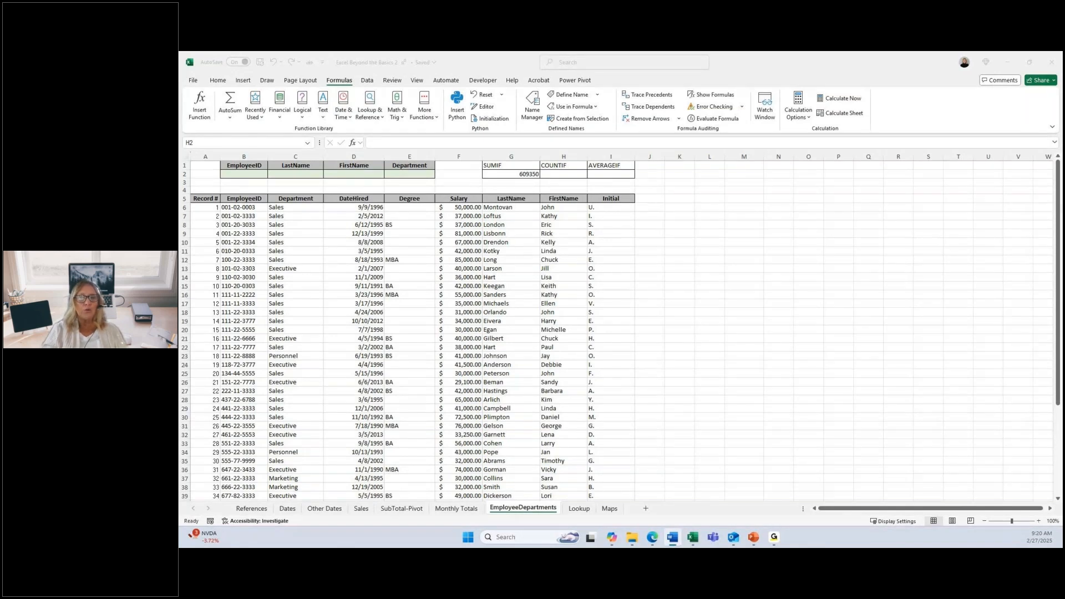
left_click(561, 174)
type("=")
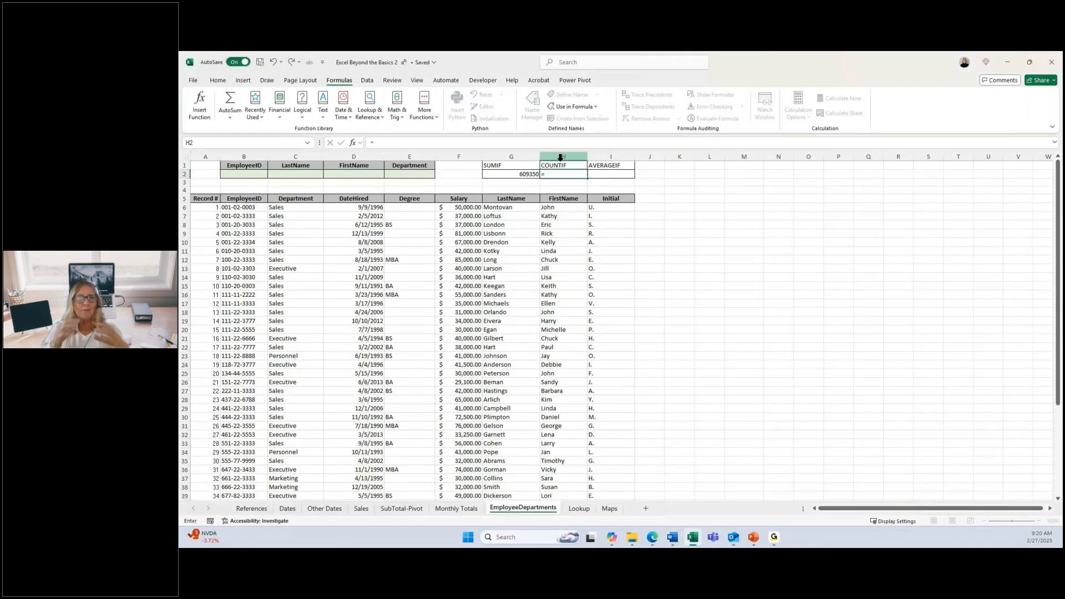
type("cou")
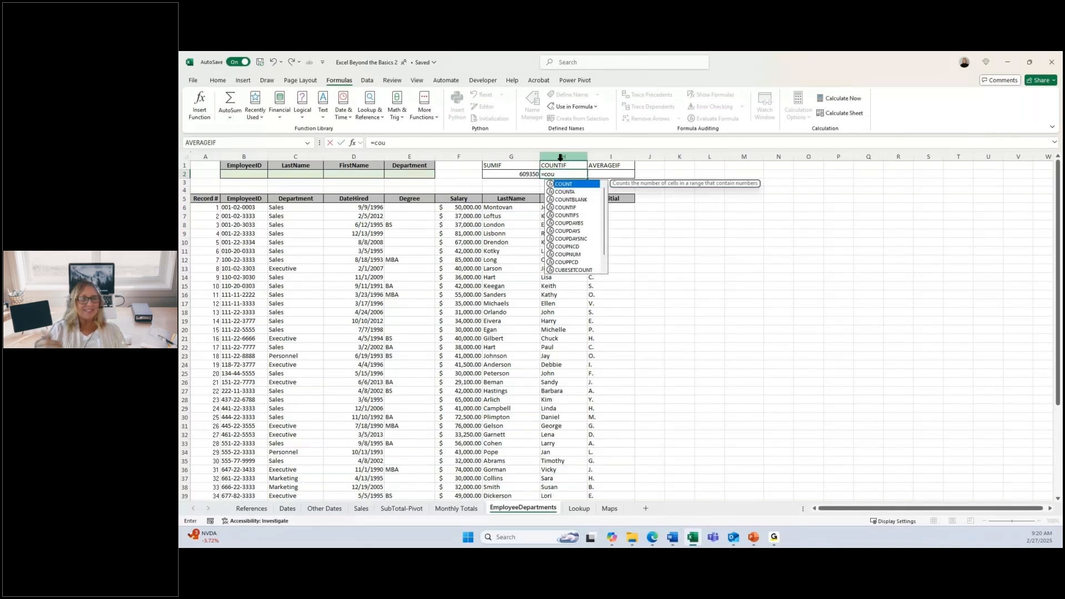
double_click(567, 207)
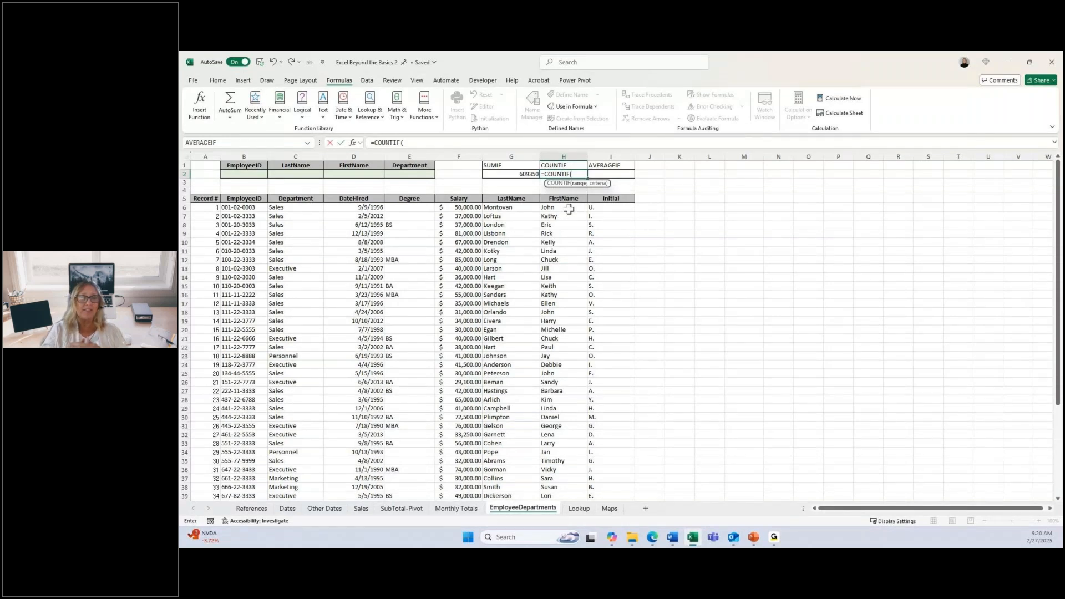
type("de")
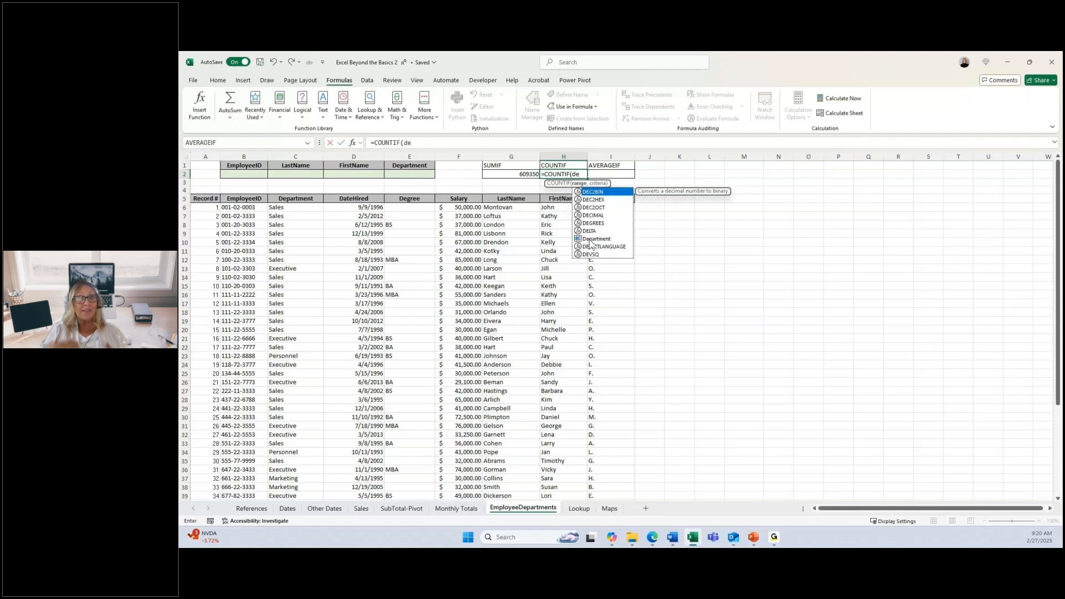
left_click(591, 239)
double_click(592, 240)
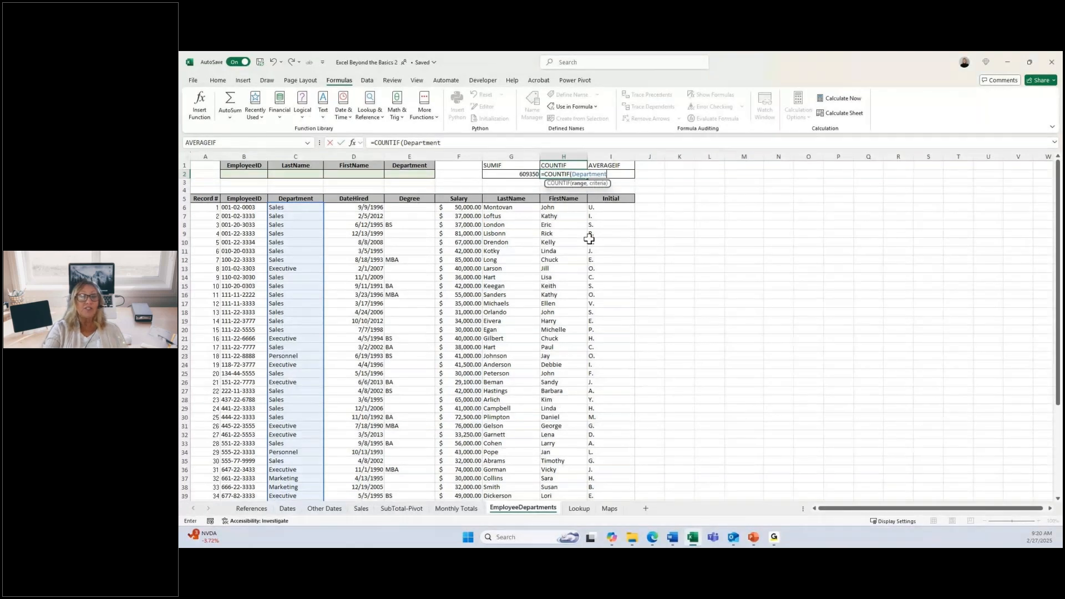
Step: Set the COUNTIF criteria to "executive" and enter the formula, keeping H2 selected
type(",")
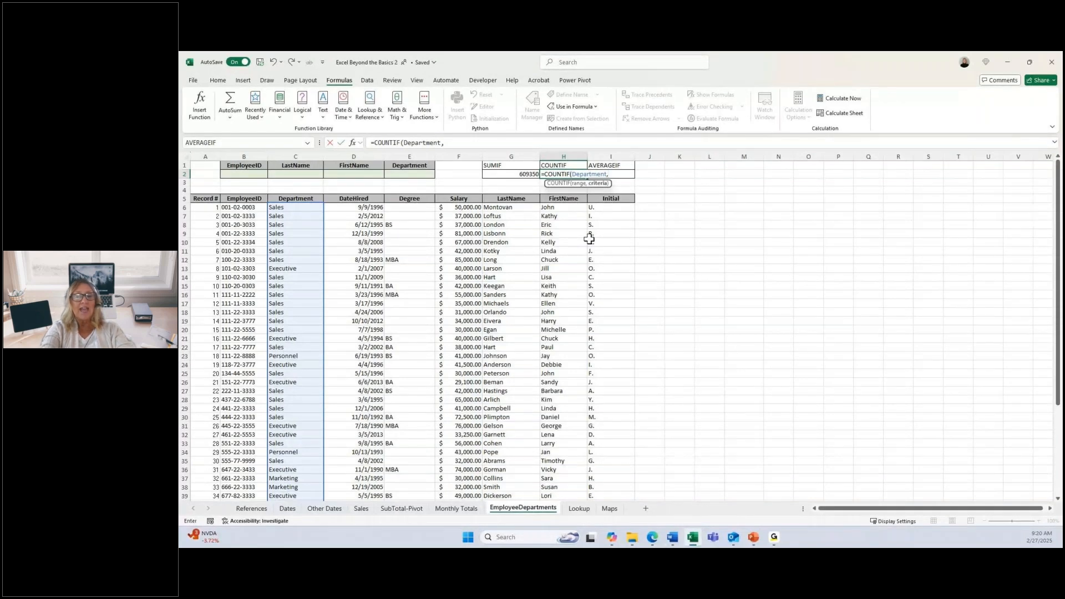
type("\"e")
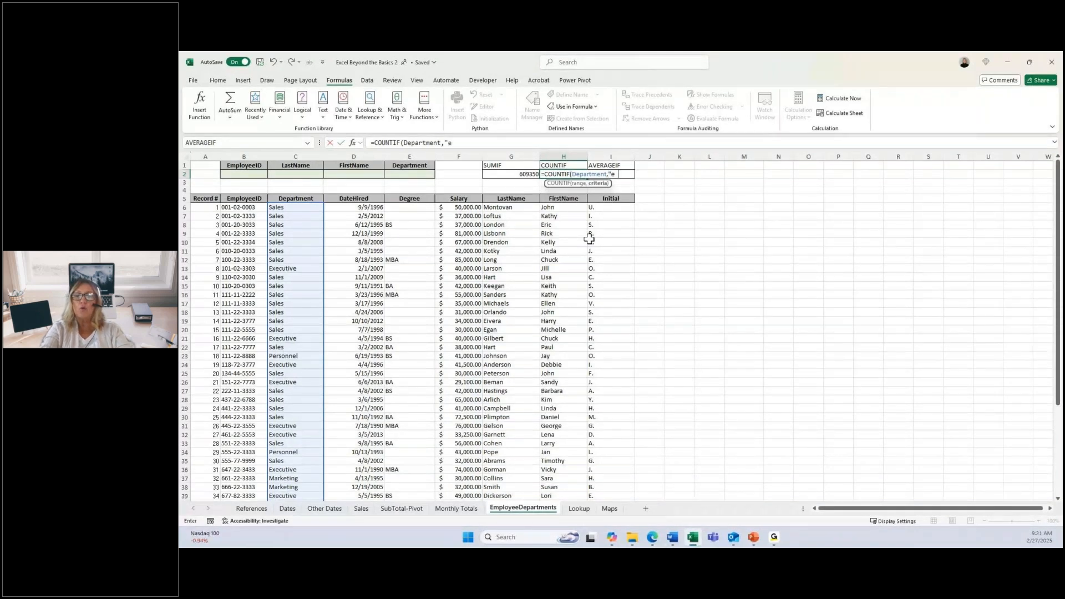
type("xecu")
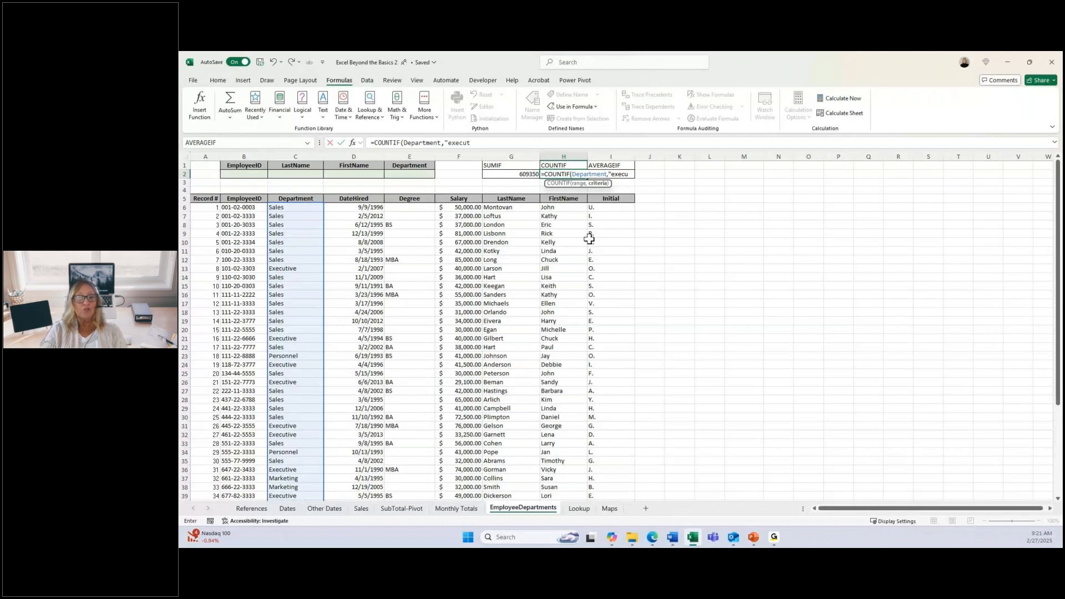
type("tive")
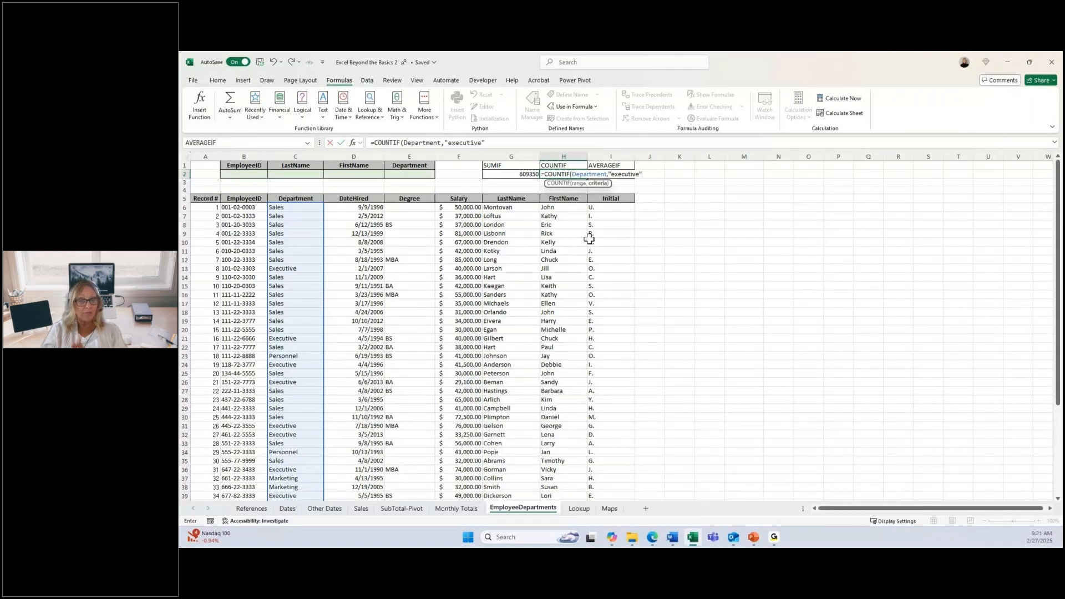
key("ctrl+Return")
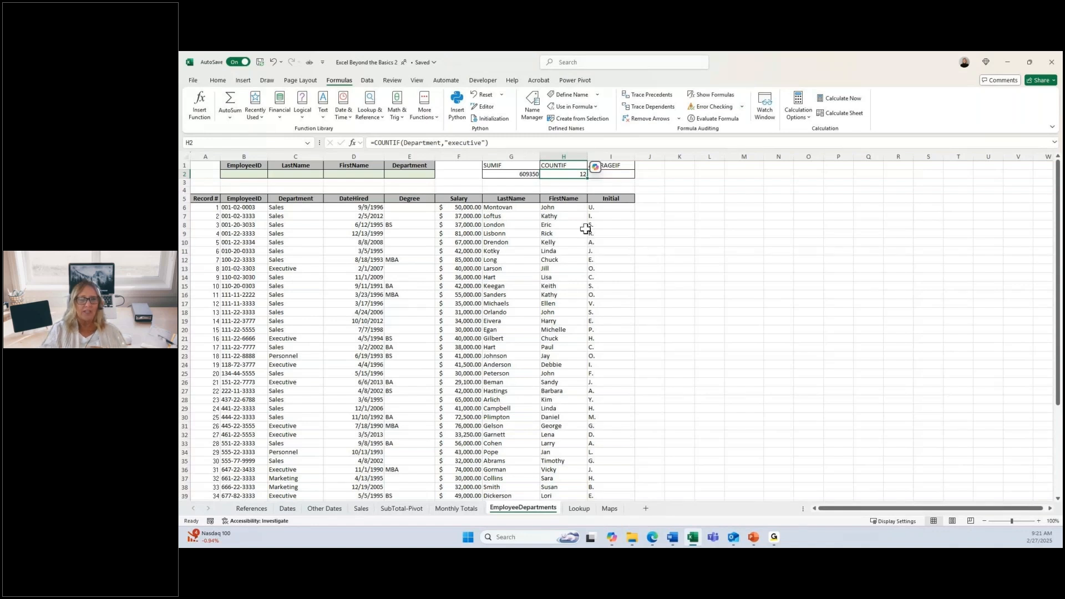
Step: Start an AVERAGEIF formula in I2 and open its Function Arguments dialog, placed clear of the formula cells
key("Right")
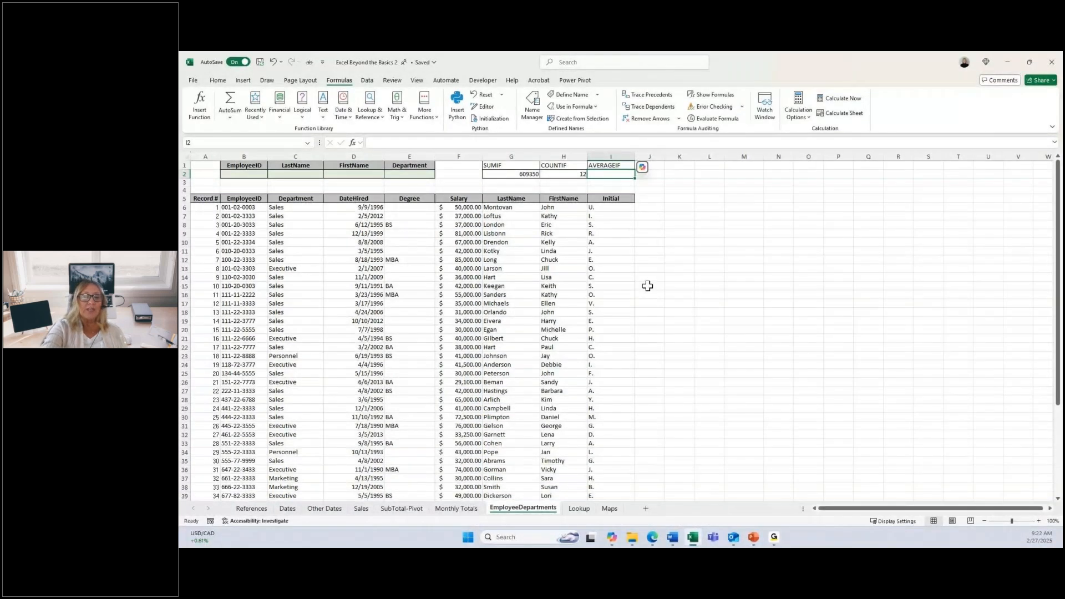
type("=")
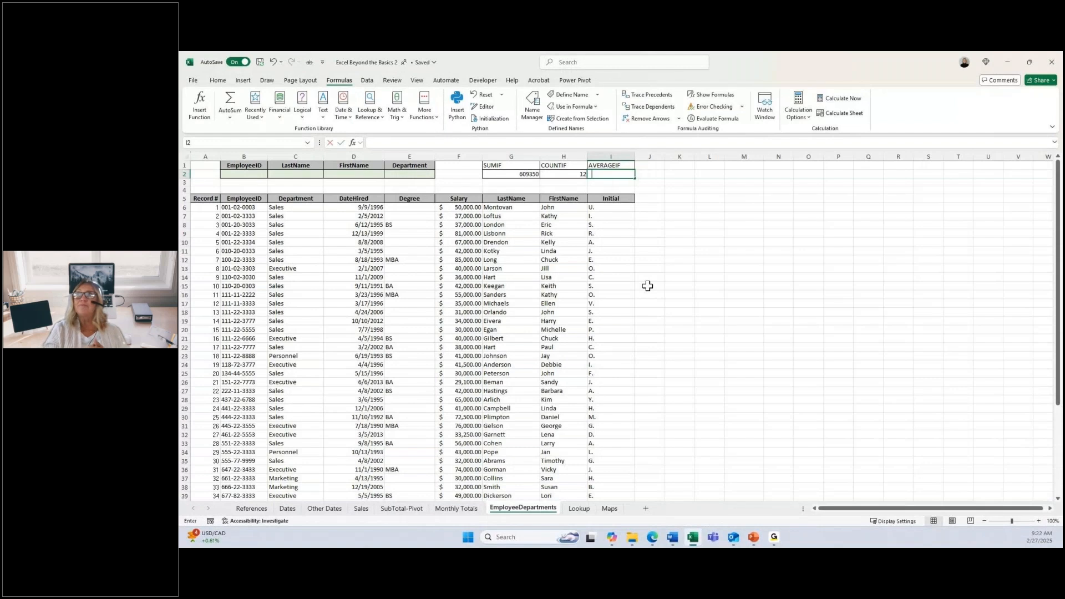
type("a")
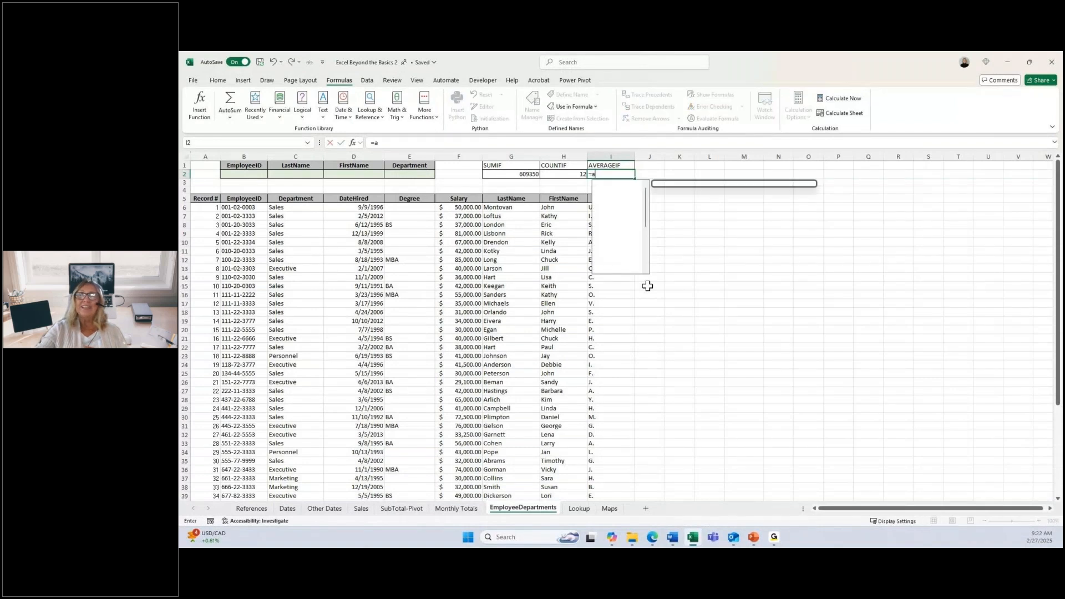
type("v")
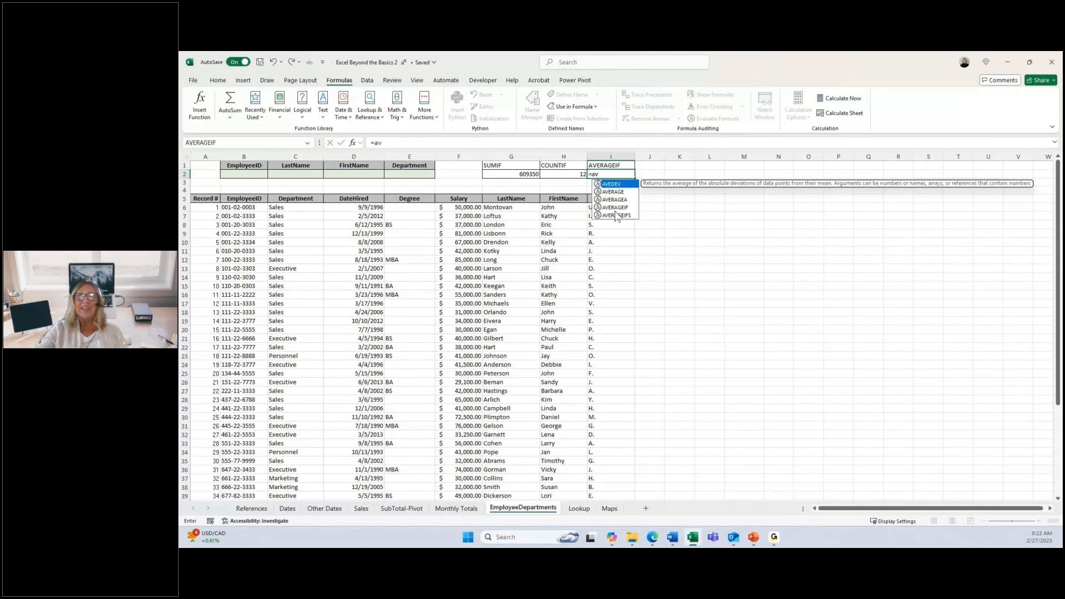
left_click(615, 211)
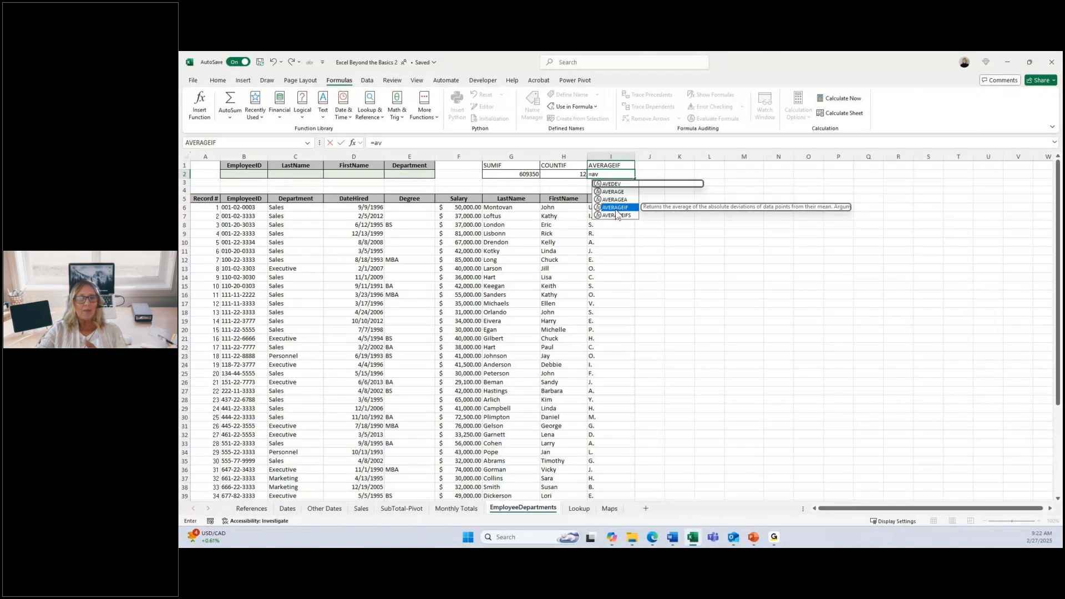
double_click(616, 210)
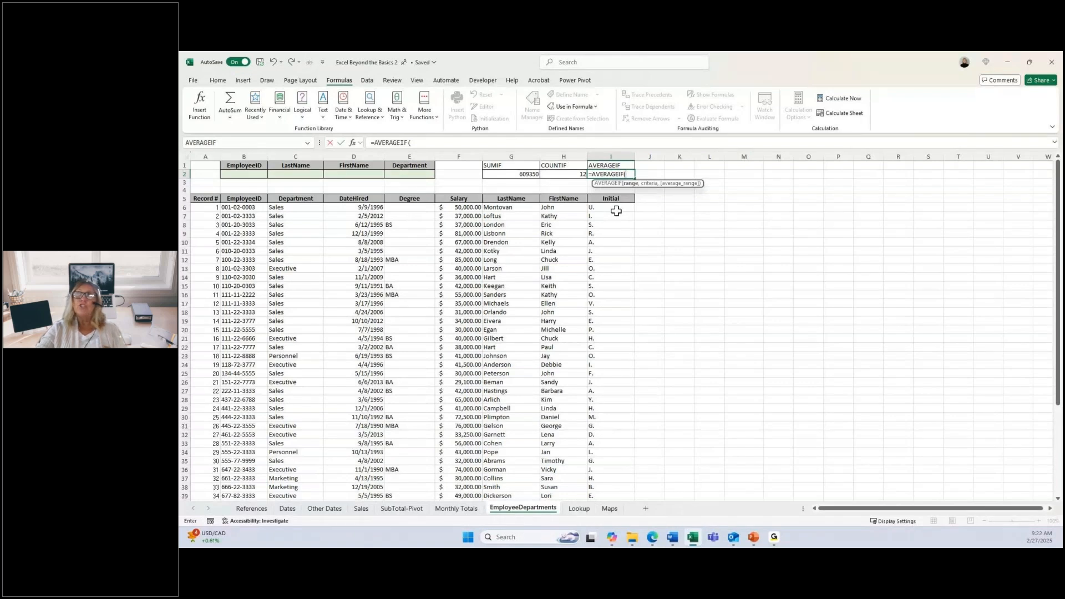
left_click(352, 144)
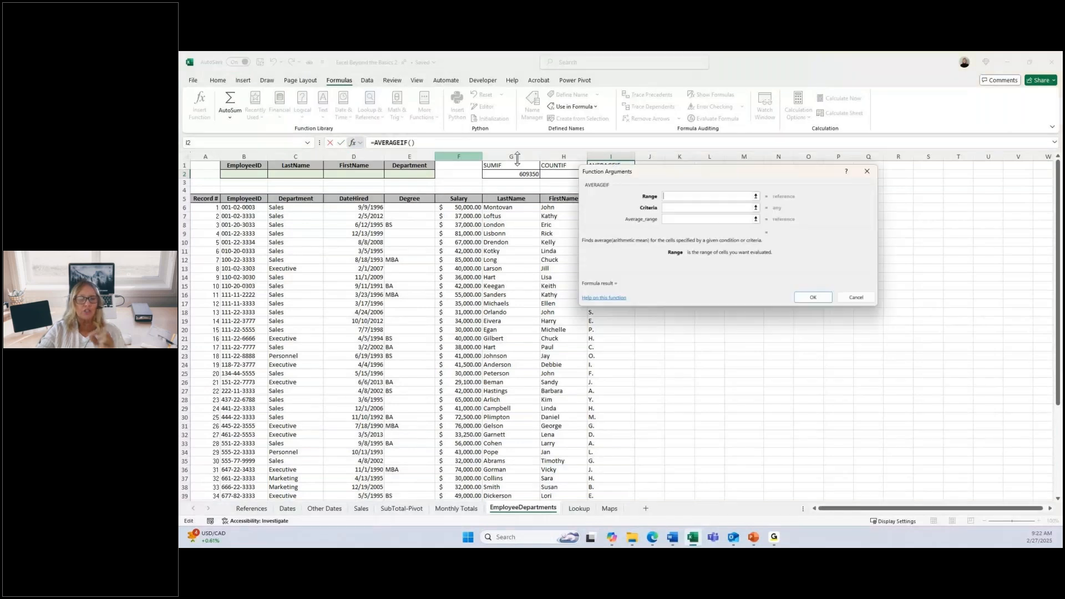
left_click_drag(749, 176, 784, 199)
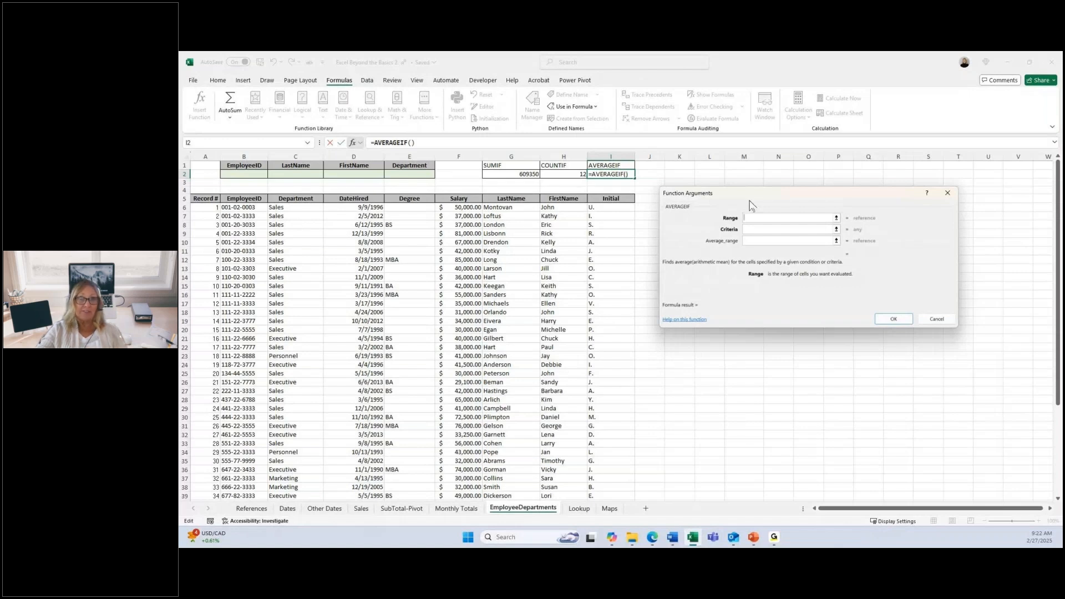
left_click_drag(750, 205, 731, 176)
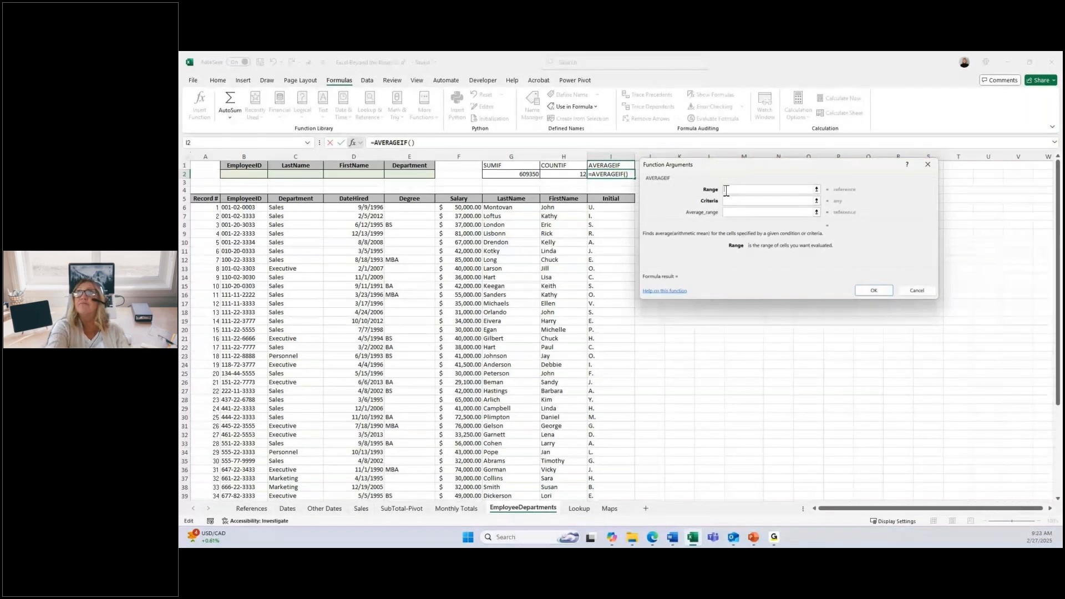
Step: Paste the name Department as the AVERAGEIF range and set the criteria to executive
key("F3")
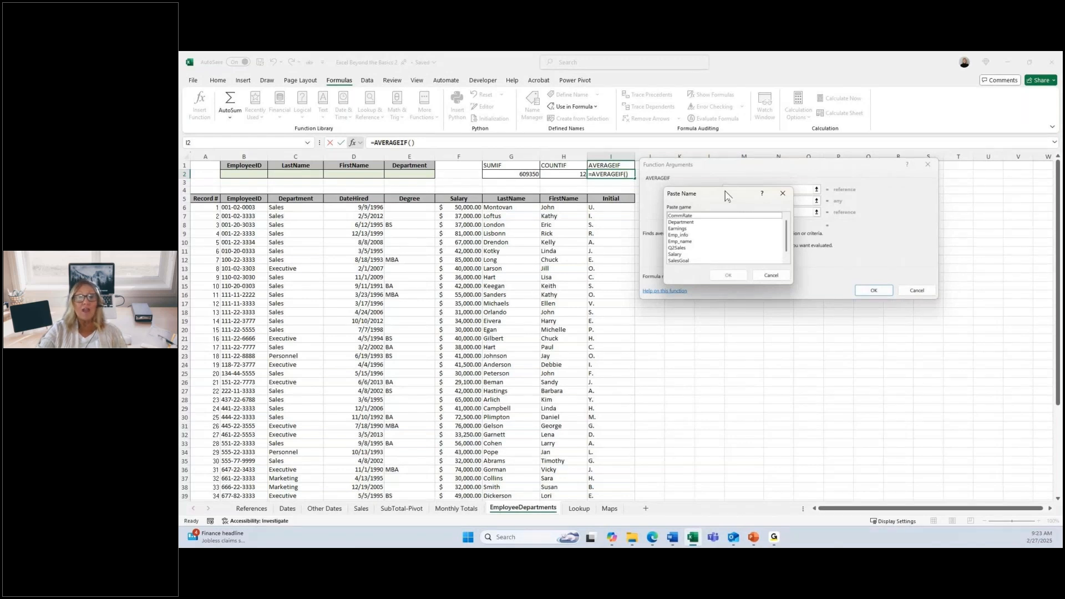
double_click(682, 222)
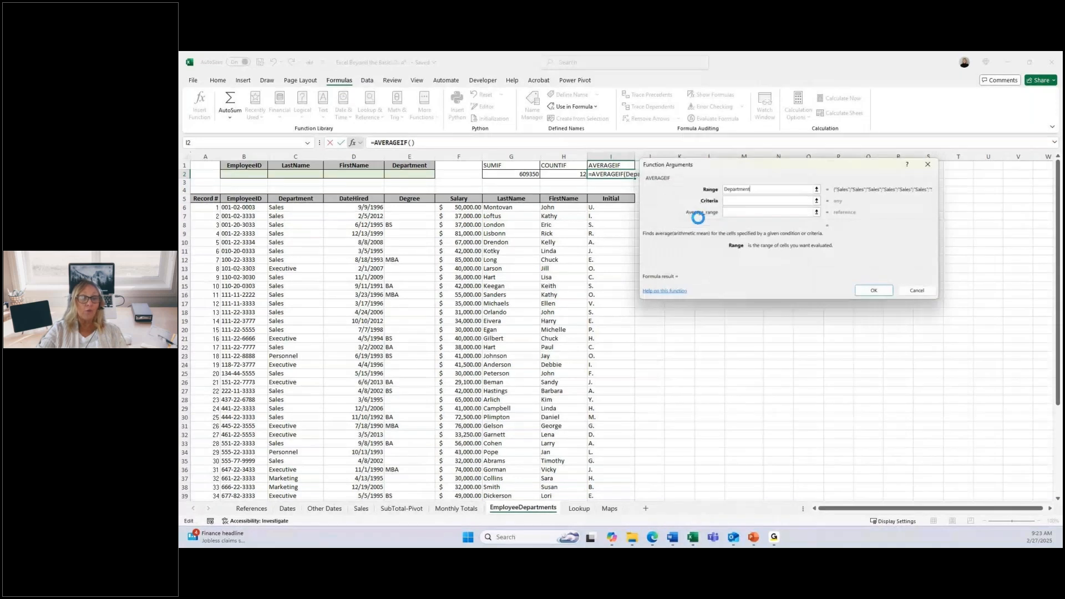
left_click(740, 202)
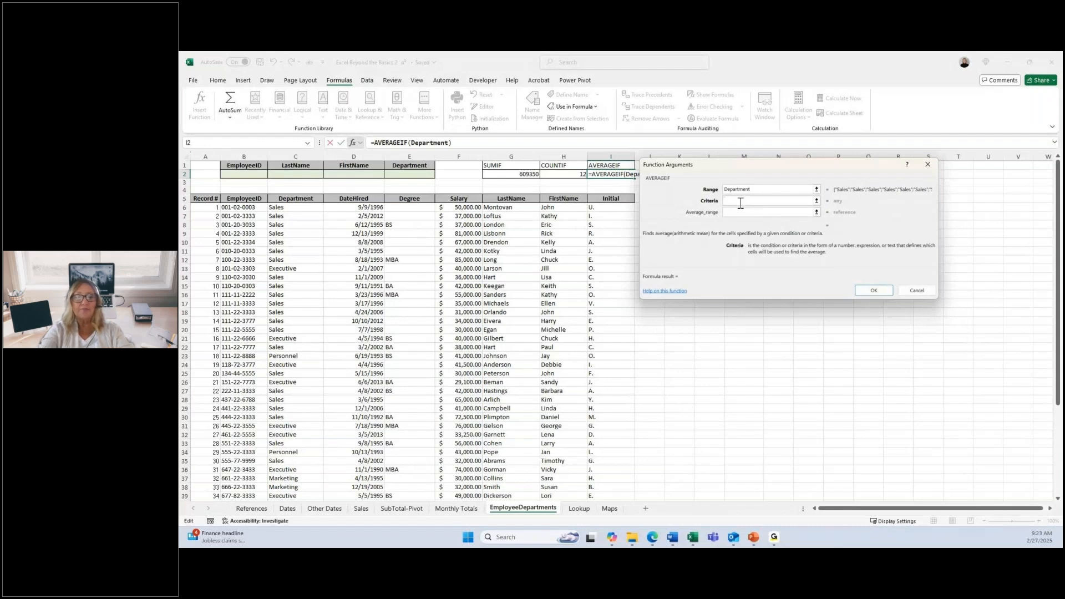
type("ex")
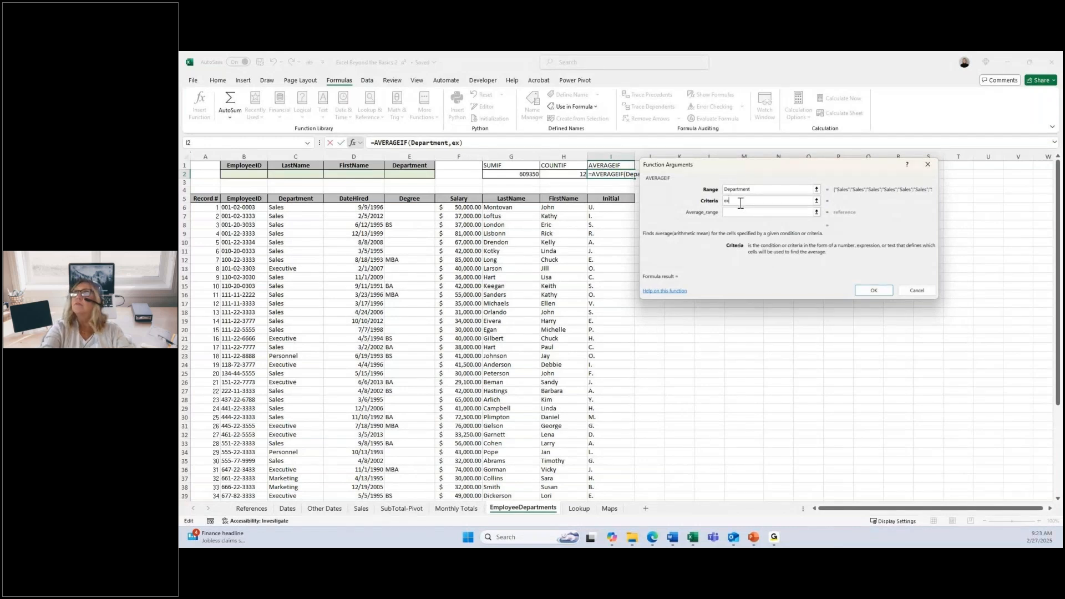
type("e")
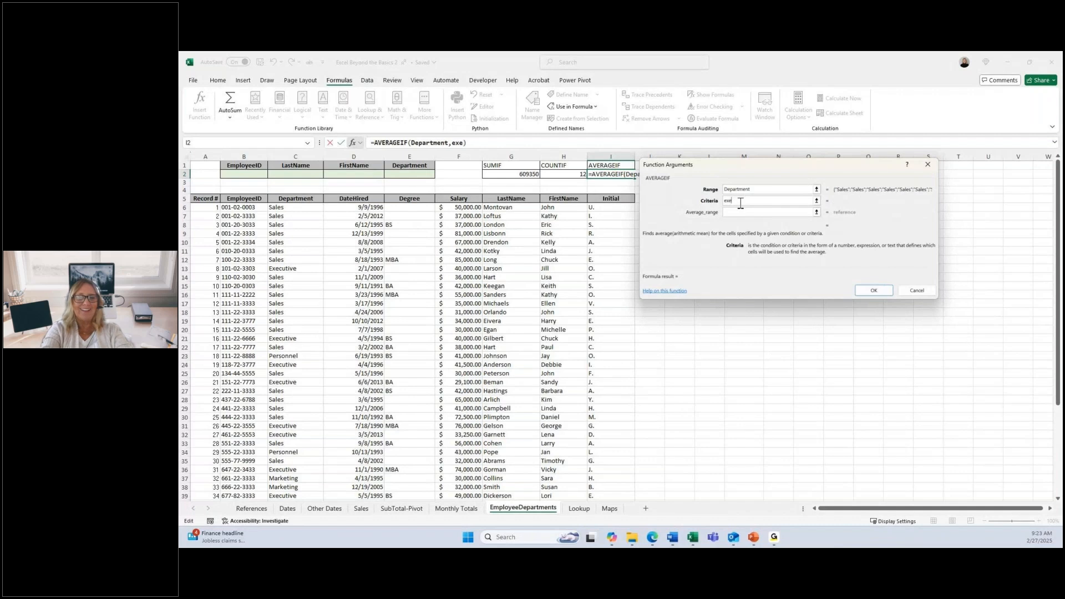
type("cutiv")
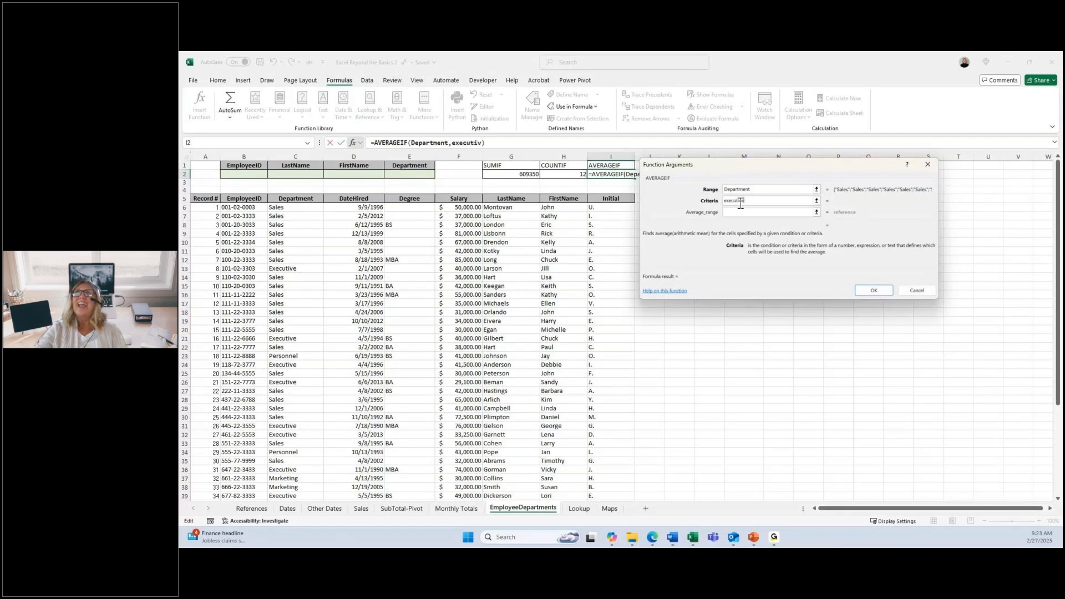
type("e")
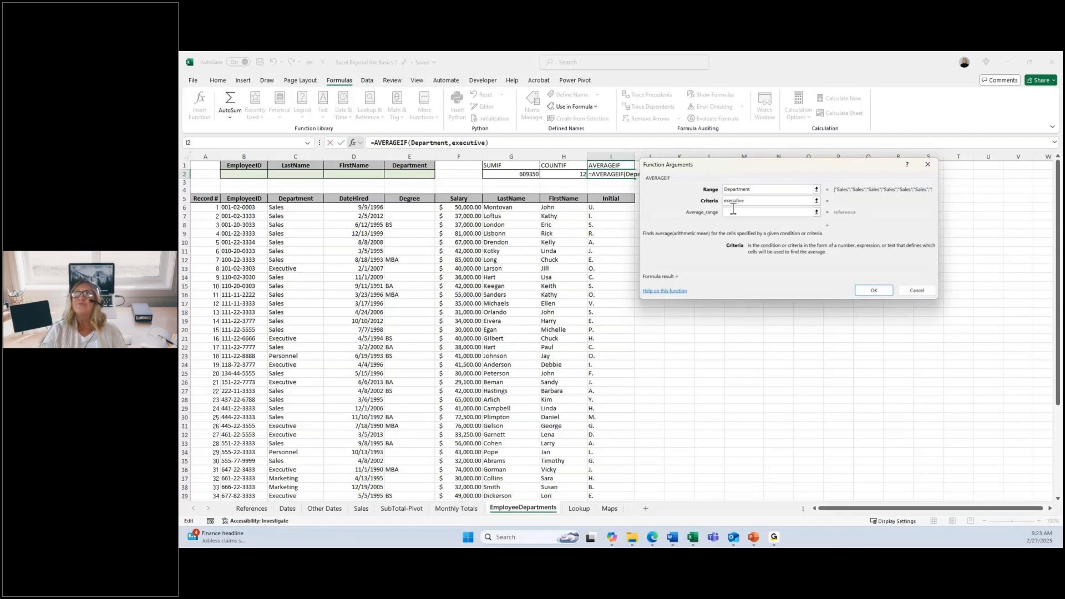
Step: Set the AVERAGEIF average range to the named range salary
left_click(731, 213)
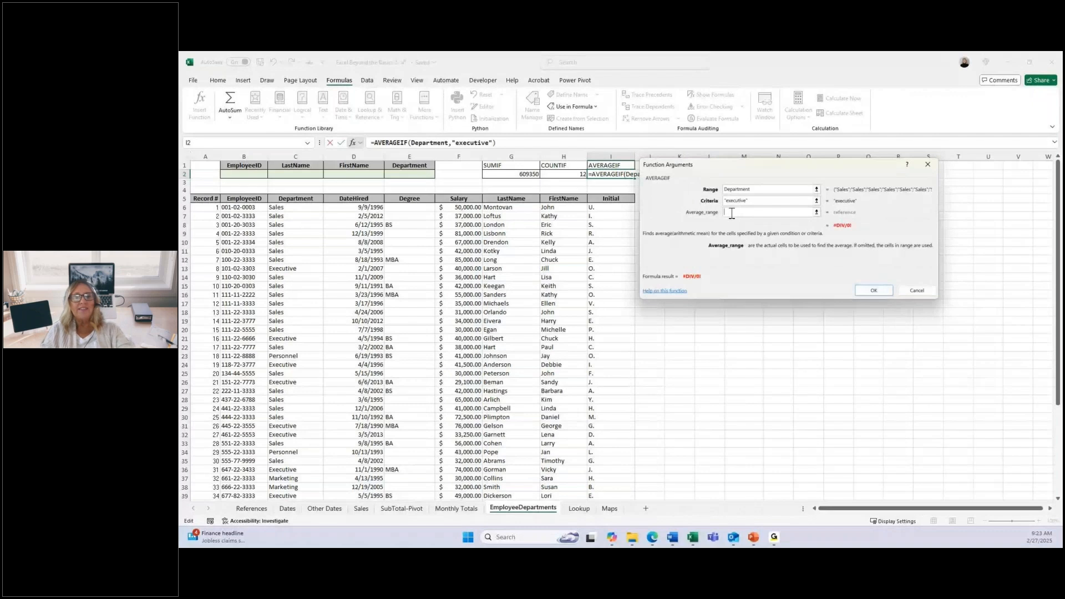
type("salar")
type("y")
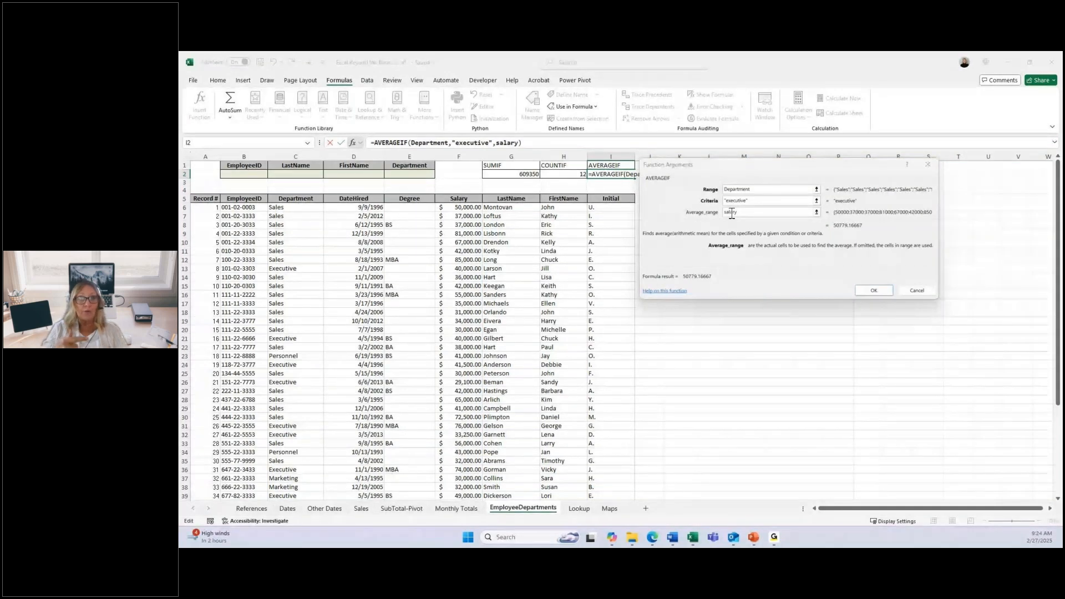
scroll(732, 214, "down", 2)
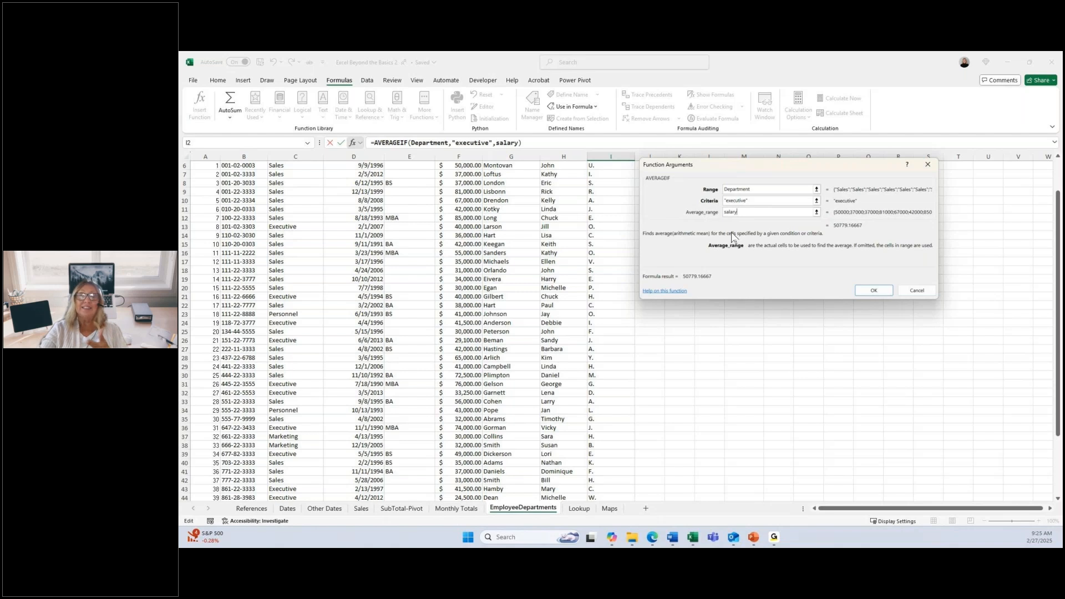
Step: Review the AVERAGEIF criteria and range arguments and enter the formula in I2
left_click(754, 200)
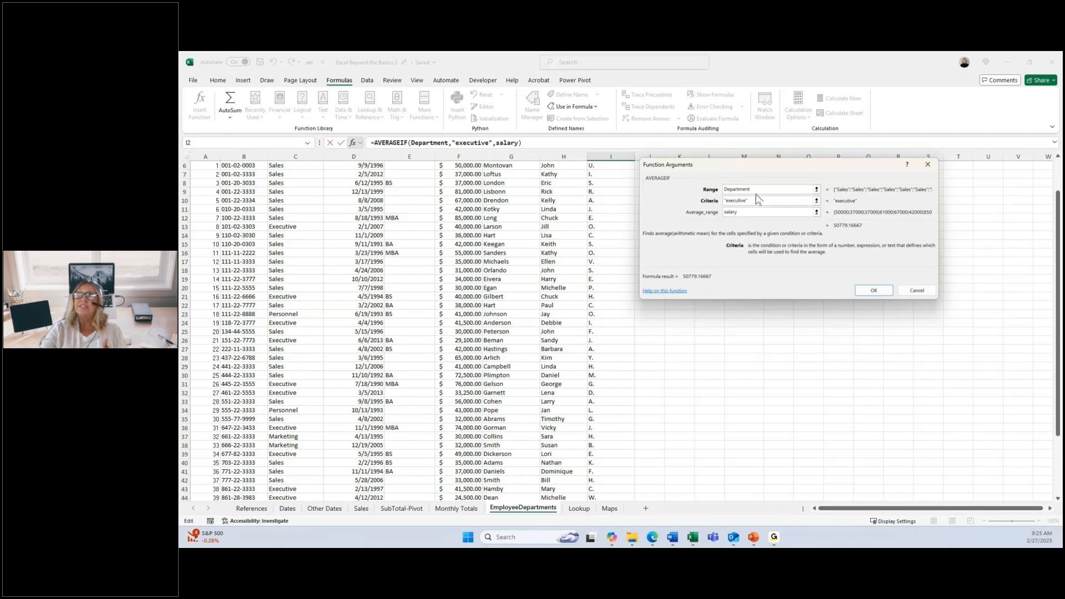
left_click(753, 190)
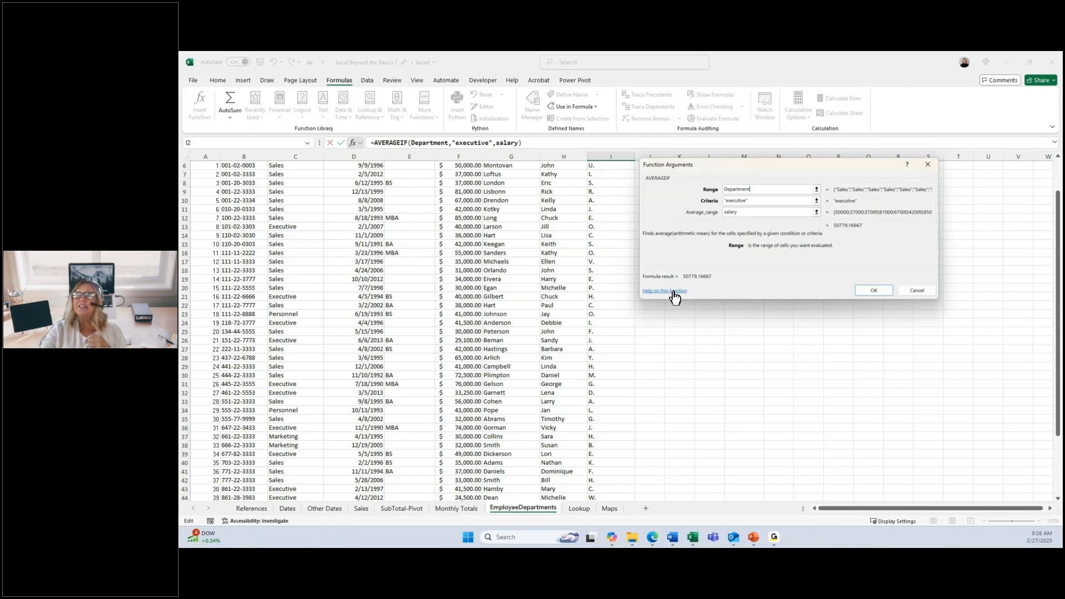
left_click(863, 292)
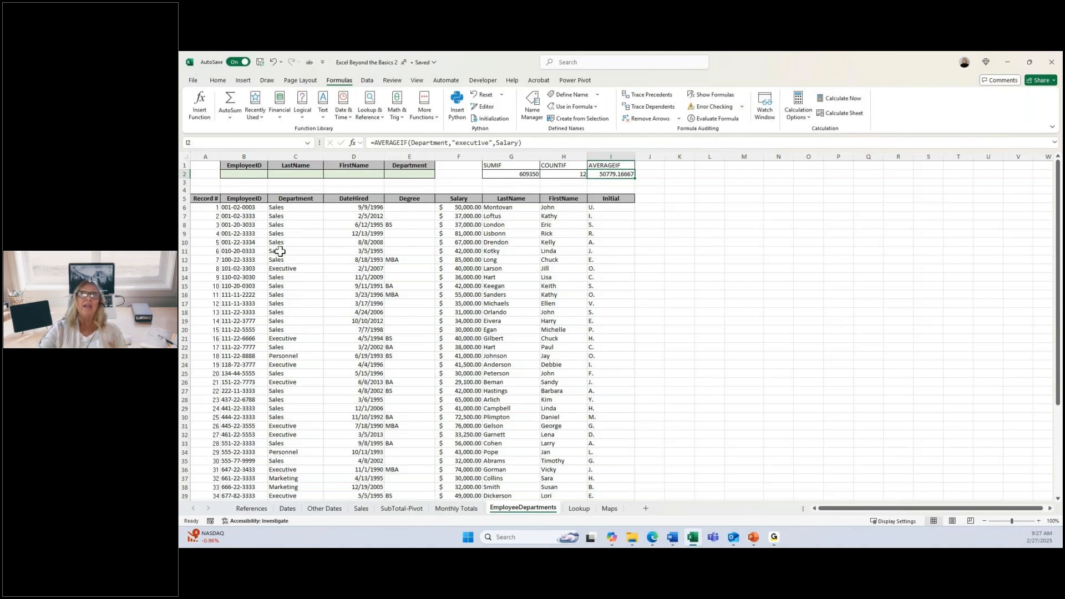
Step: Copy the employee ID from B15 into the EmployeeID lookup cell B2
left_click(266, 175)
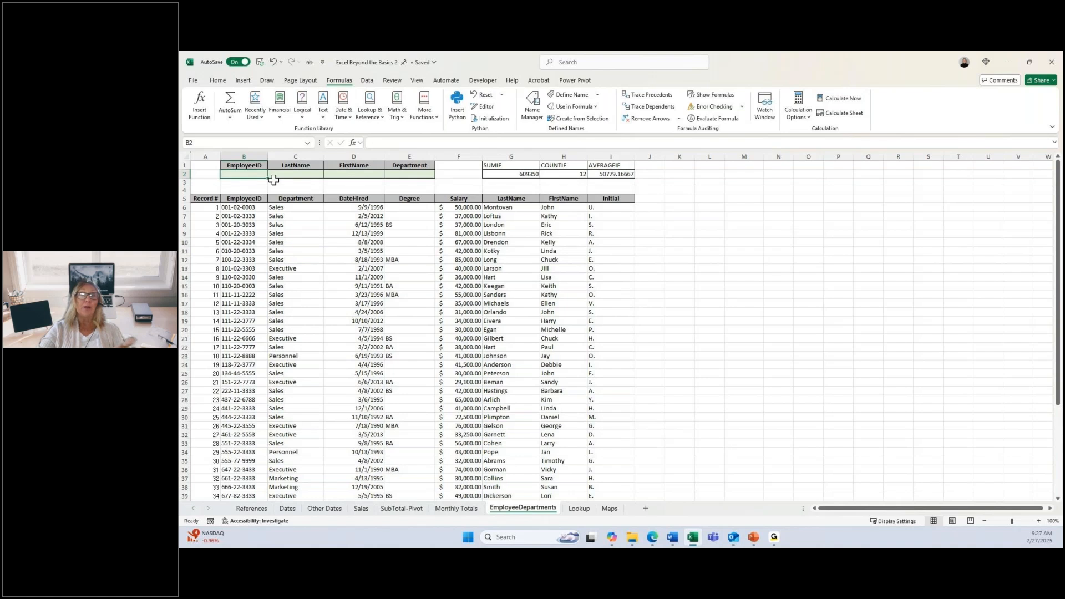
left_click(299, 175)
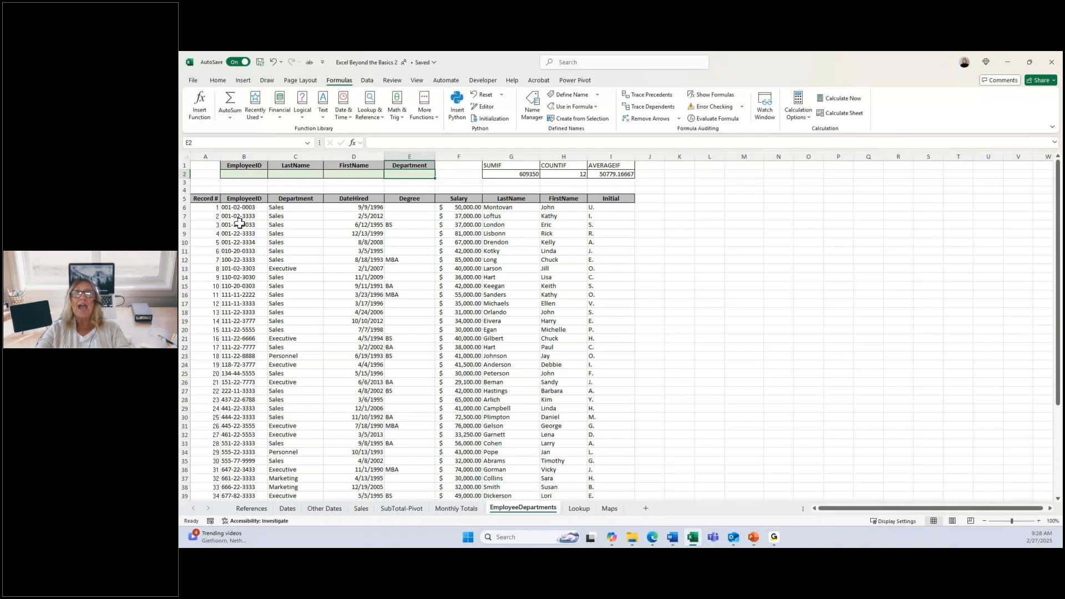
left_click(246, 286)
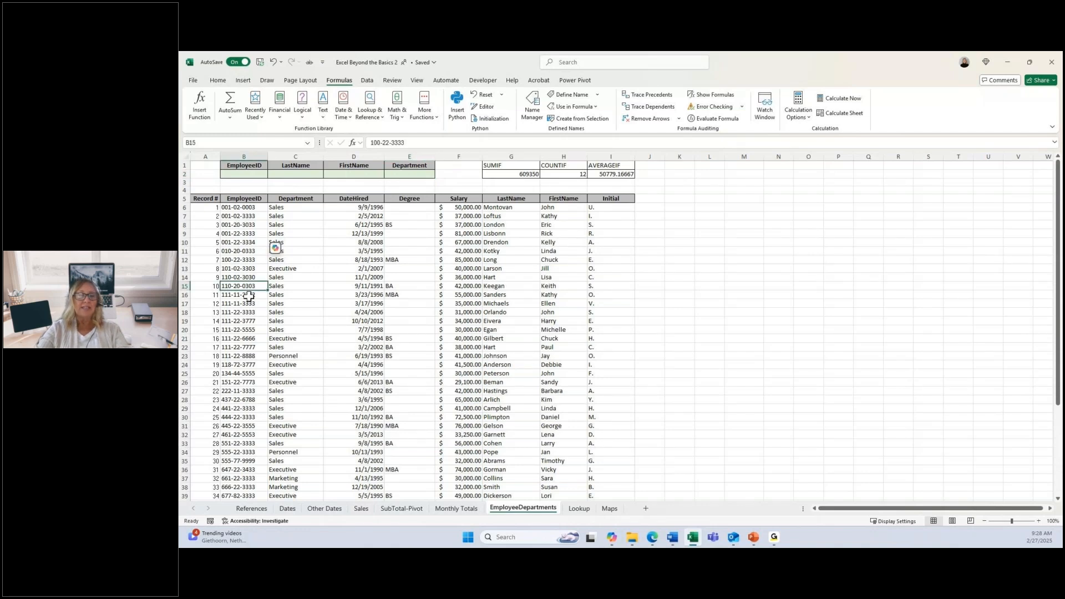
key("ctrl+c")
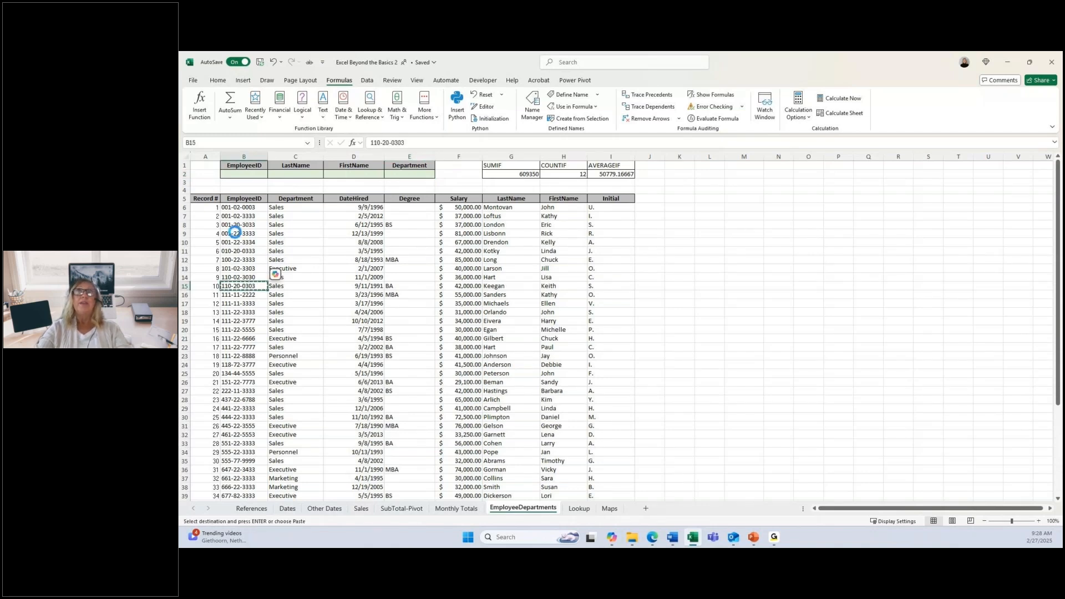
left_click(245, 175)
key("ctrl+v")
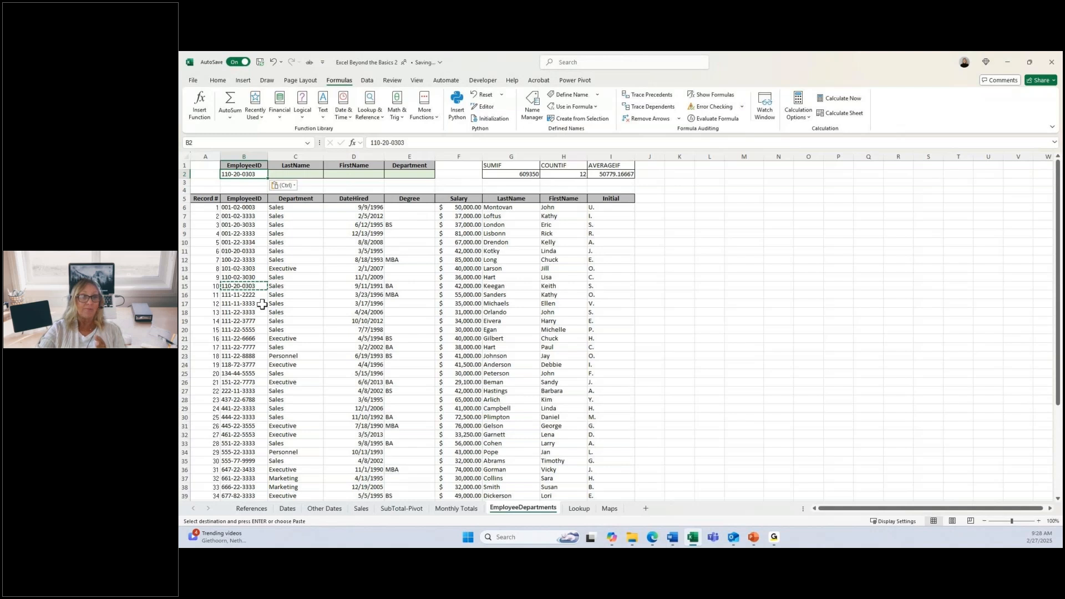
Step: Start a VLOOKUP formula in C2 under LastName with B2 as the lookup value
key("Tab")
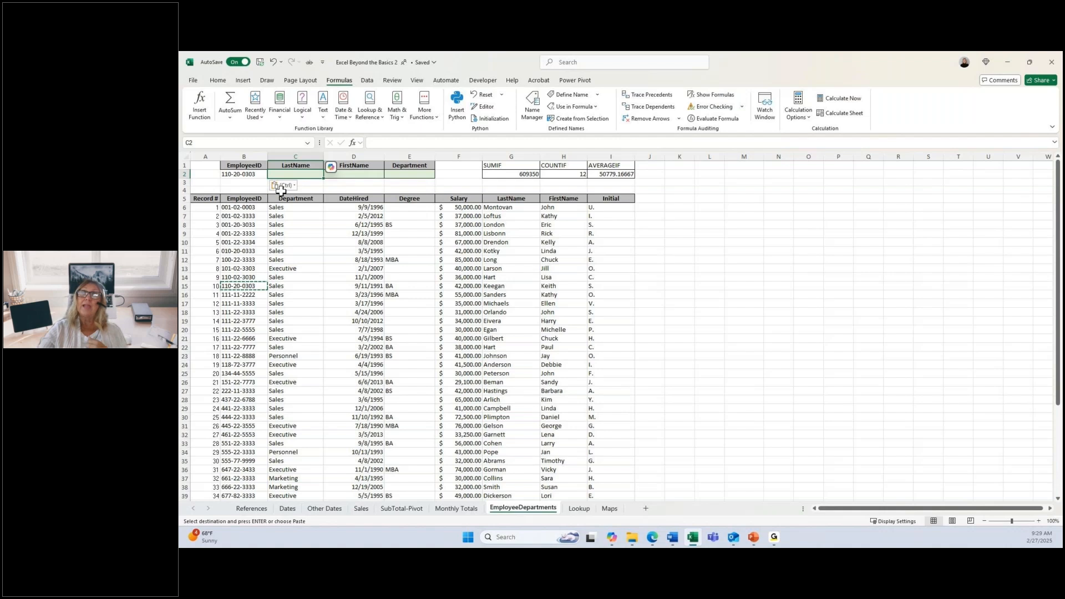
type("=v")
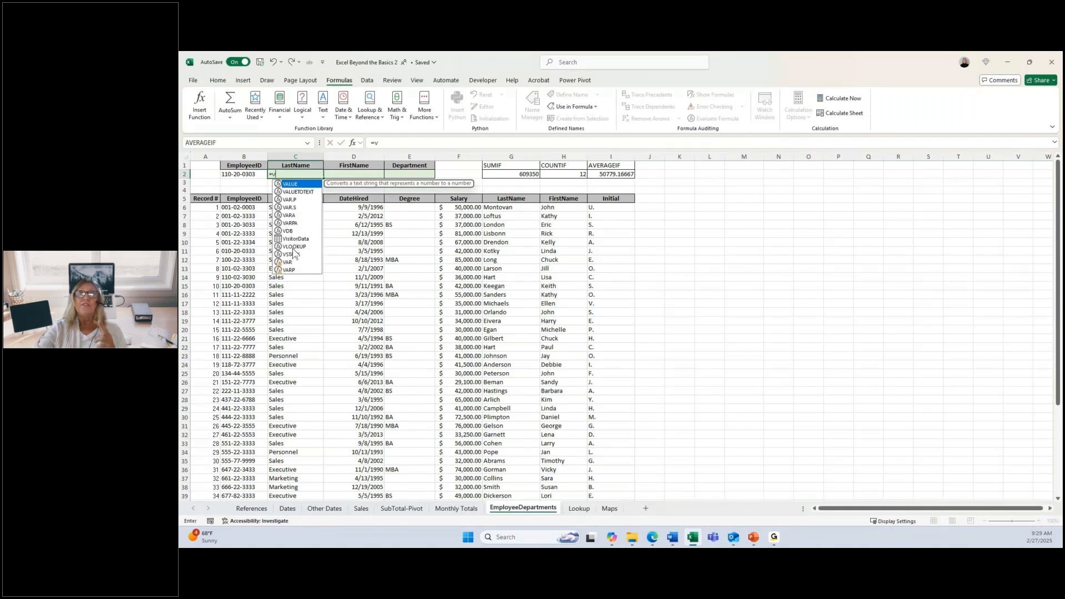
left_click(294, 247)
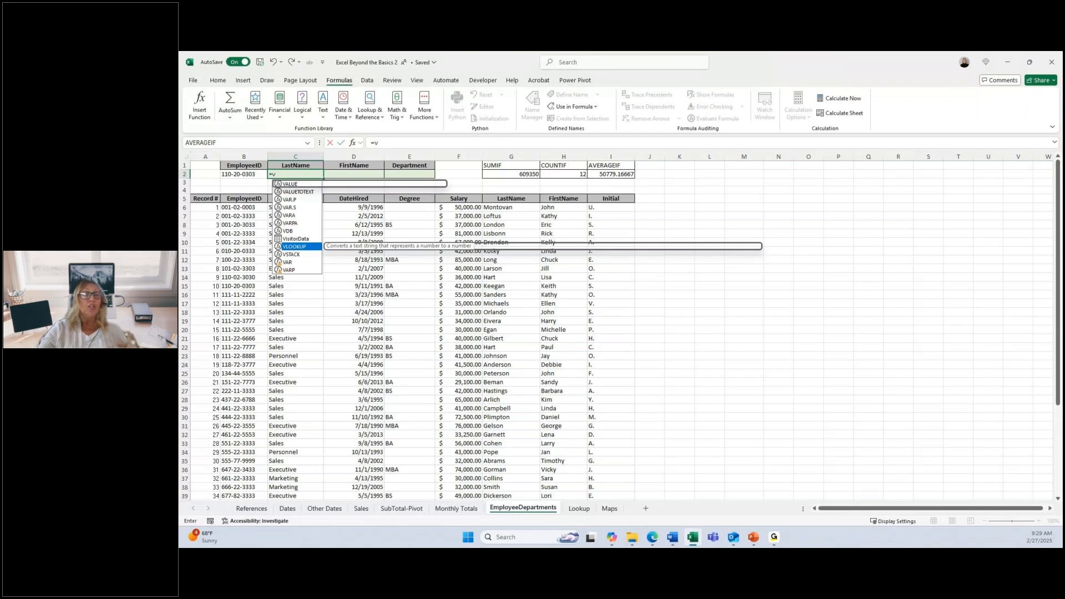
key("Tab")
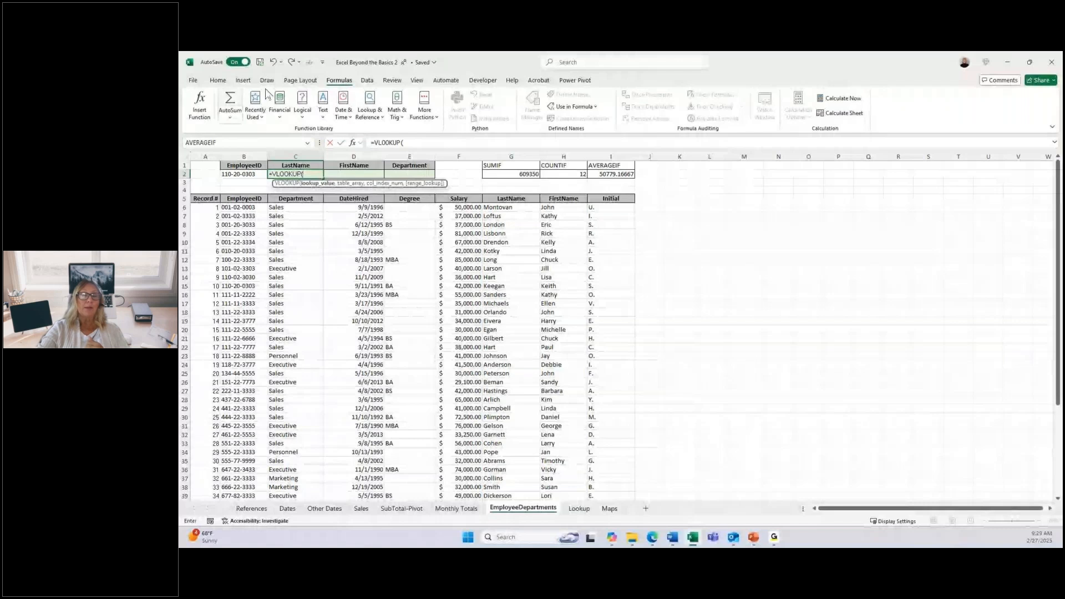
left_click(260, 174)
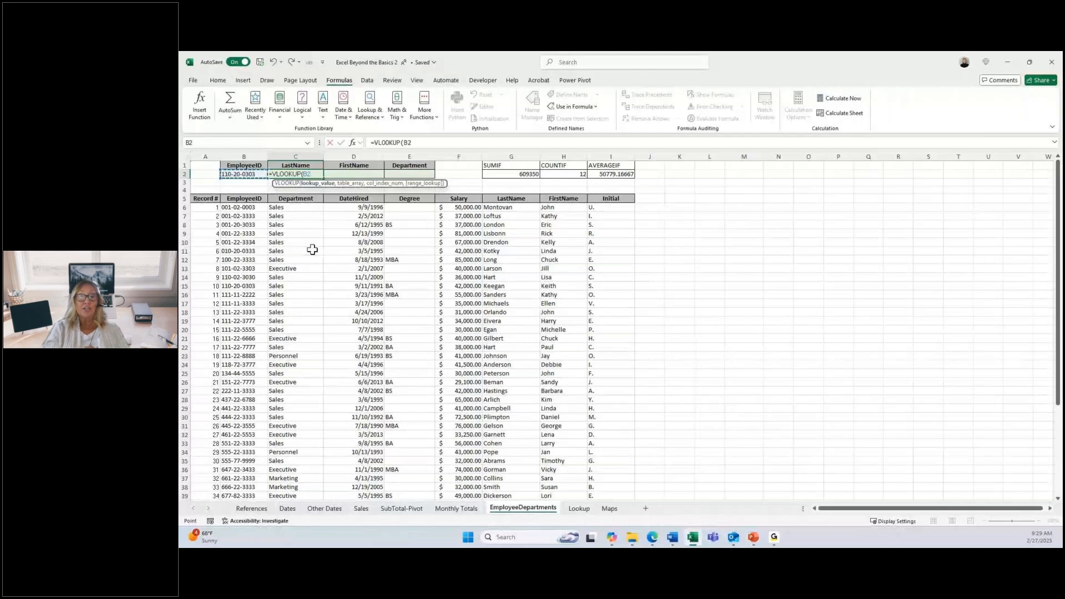
type(",")
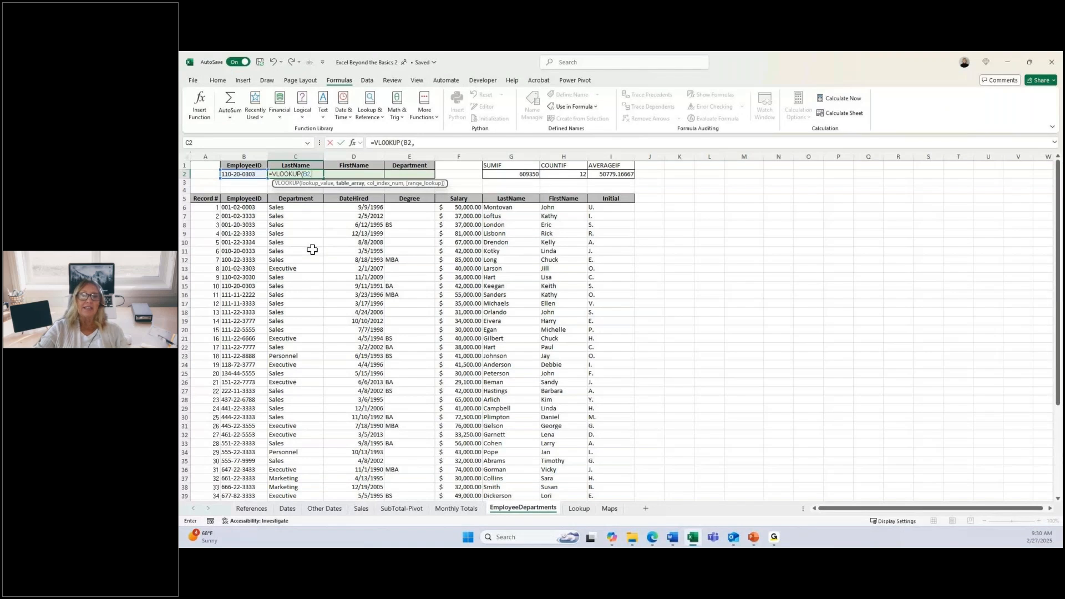
Step: Set the table array of the LastName VLOOKUP to the employee data in B6:I52
left_click(232, 210)
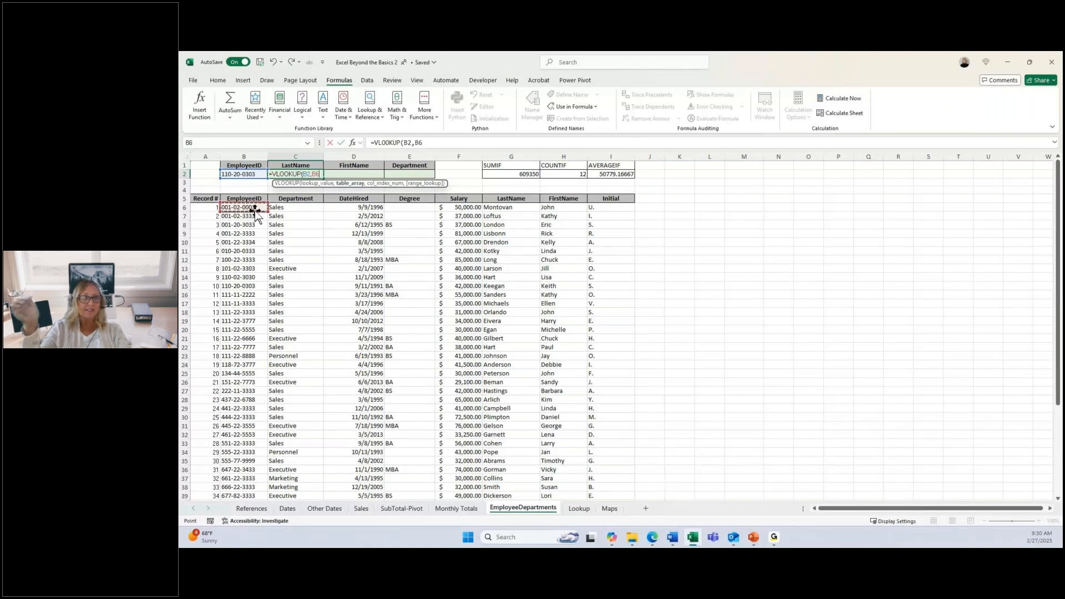
left_click_drag(256, 210, 633, 210)
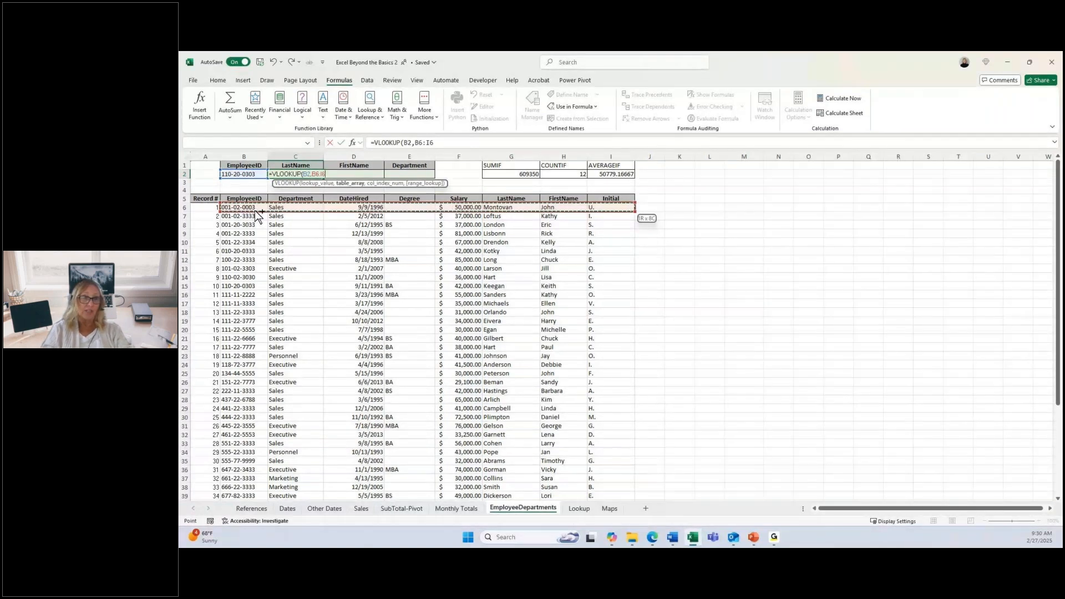
key("ctrl+shift+Down")
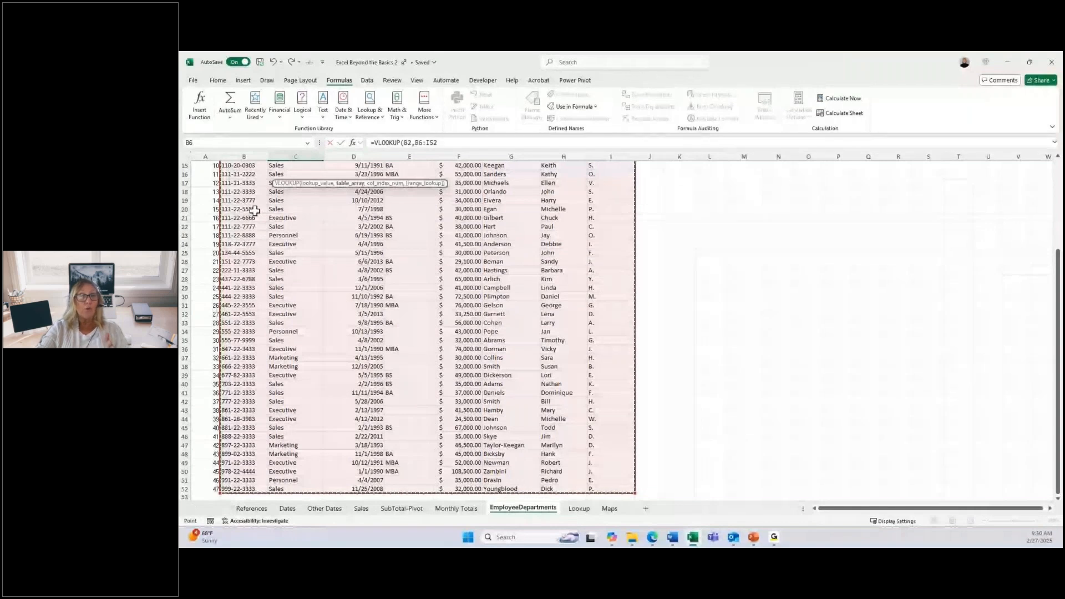
scroll(355, 244, "up", 3)
scroll(355, 244, "up", 2)
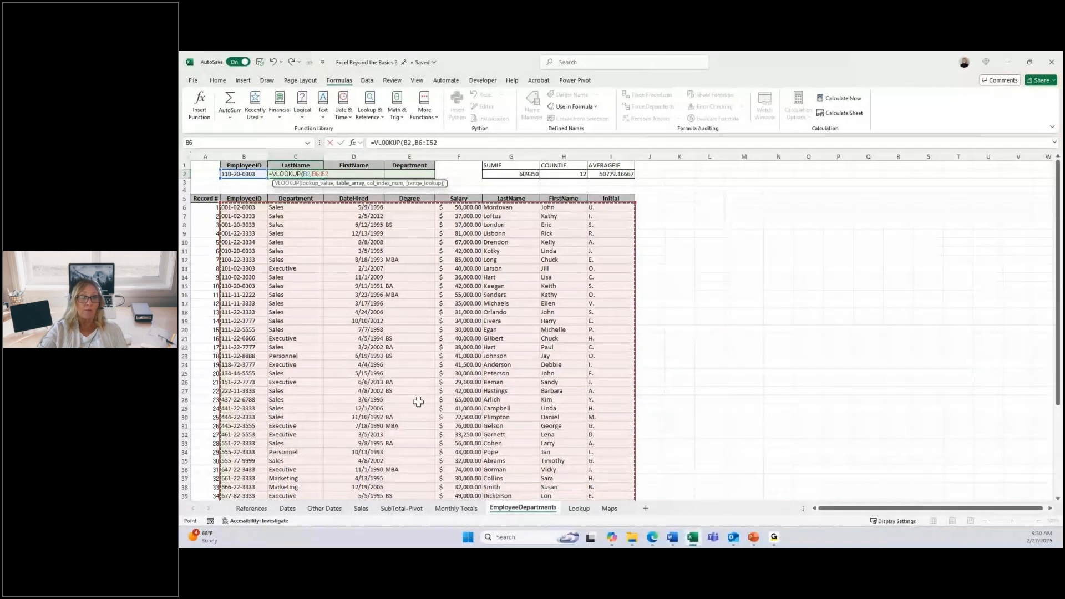
Step: Set the LastName VLOOKUP's column index to 6 and enter the formula, keeping C2 selected
type(",6")
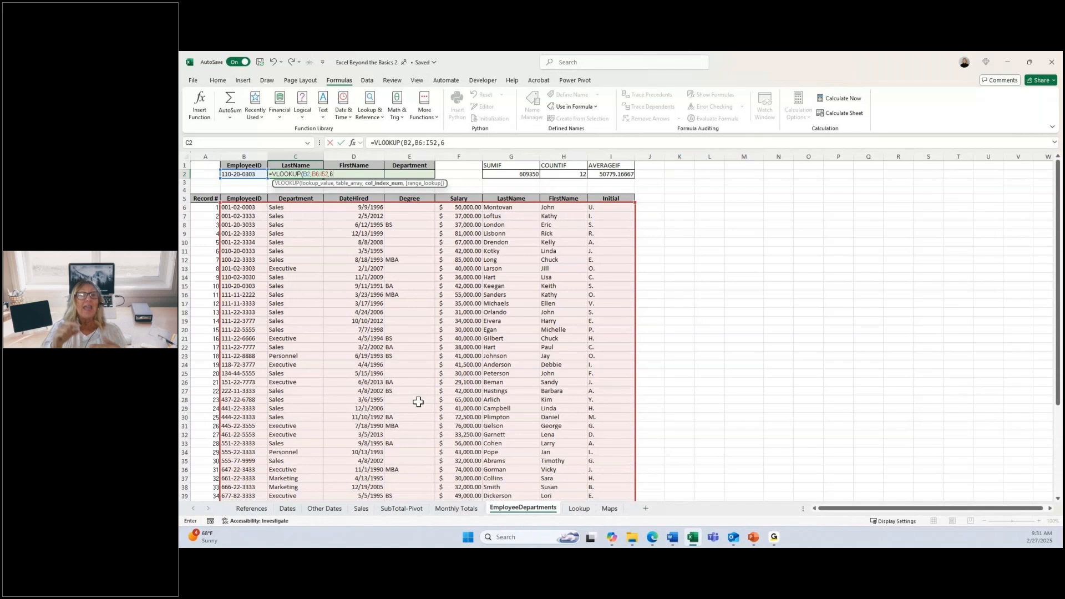
type(")")
key("ctrl+Return")
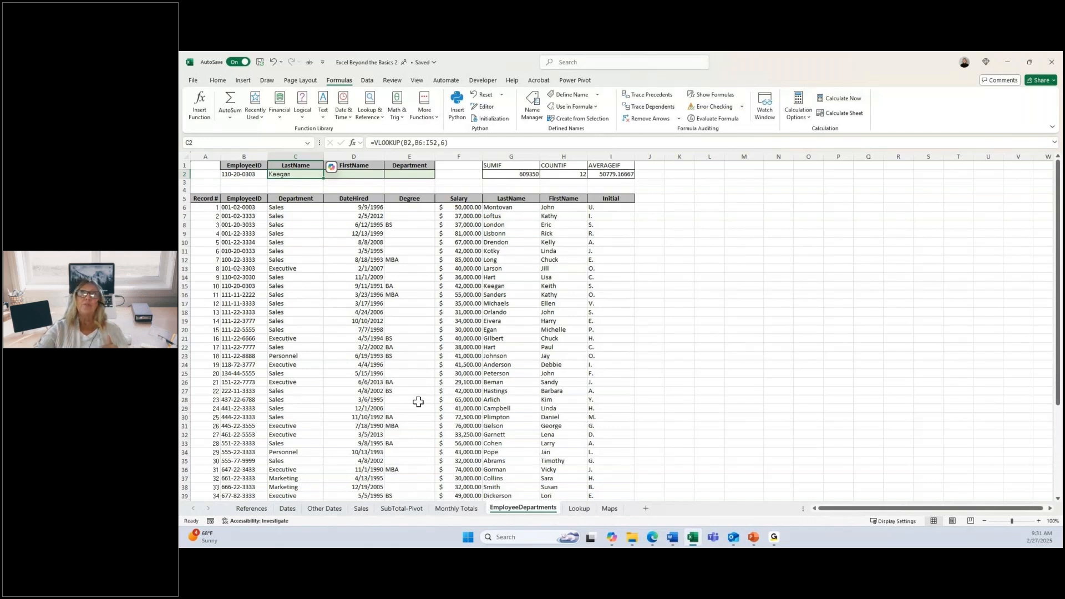
Step: Start a VLOOKUP formula in D2 under FirstName with B2 as the lookup value
key("Right")
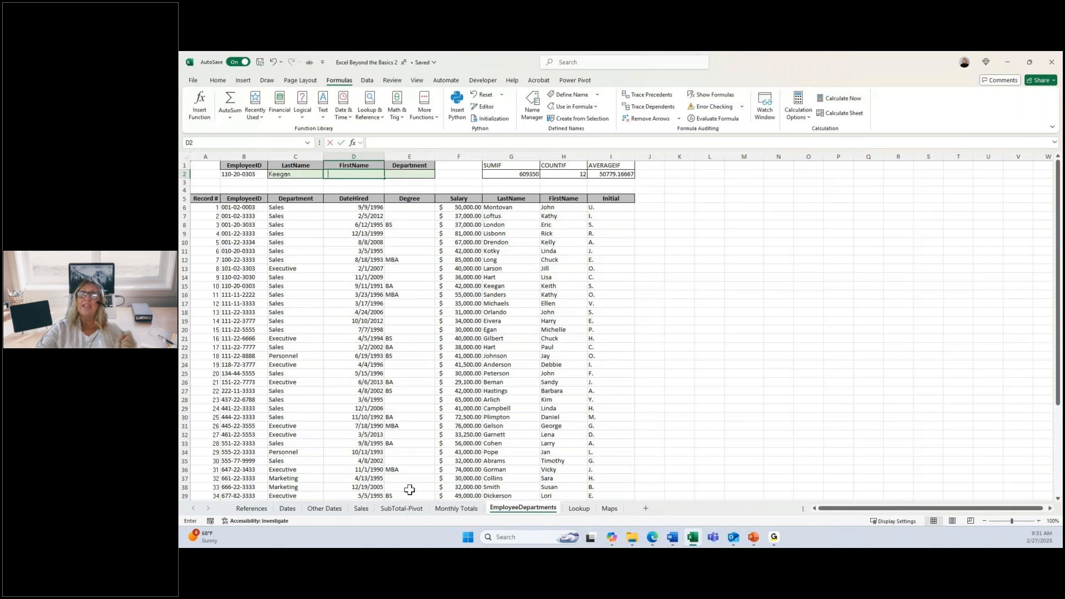
type("=v")
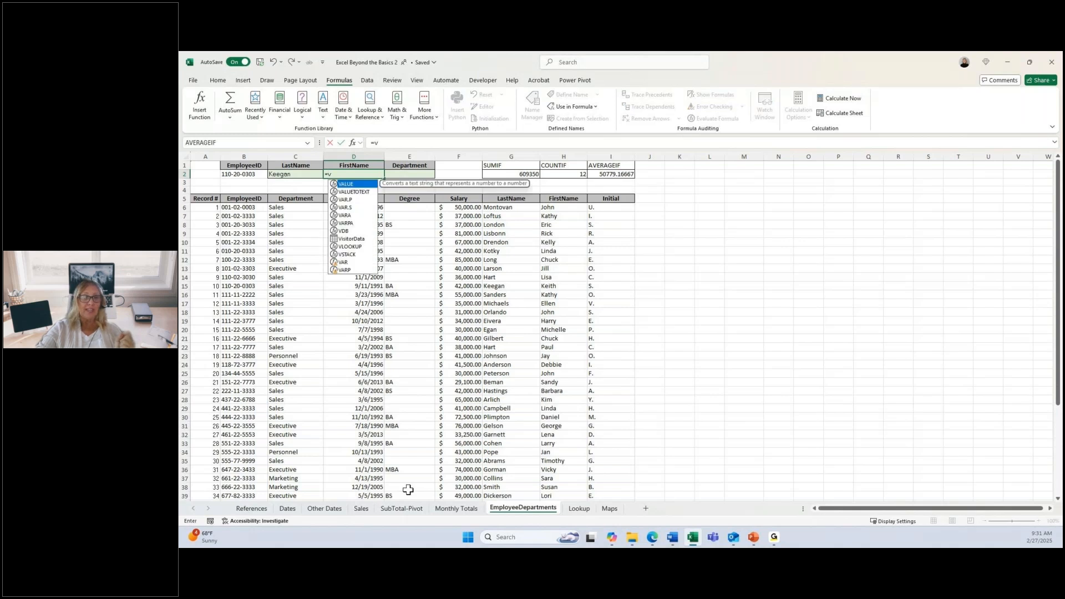
left_click(351, 247)
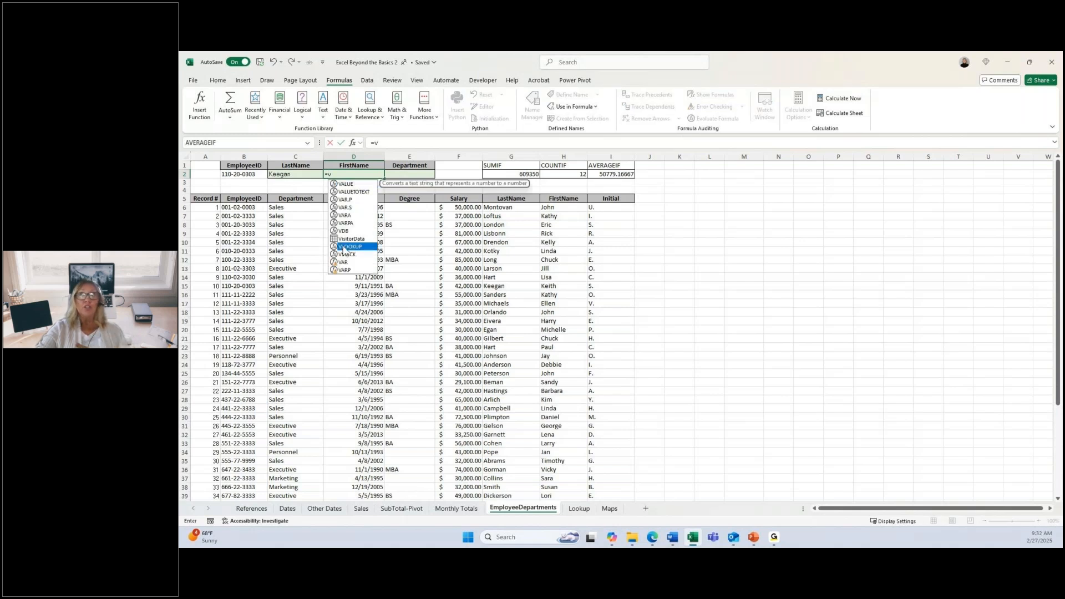
double_click(351, 247)
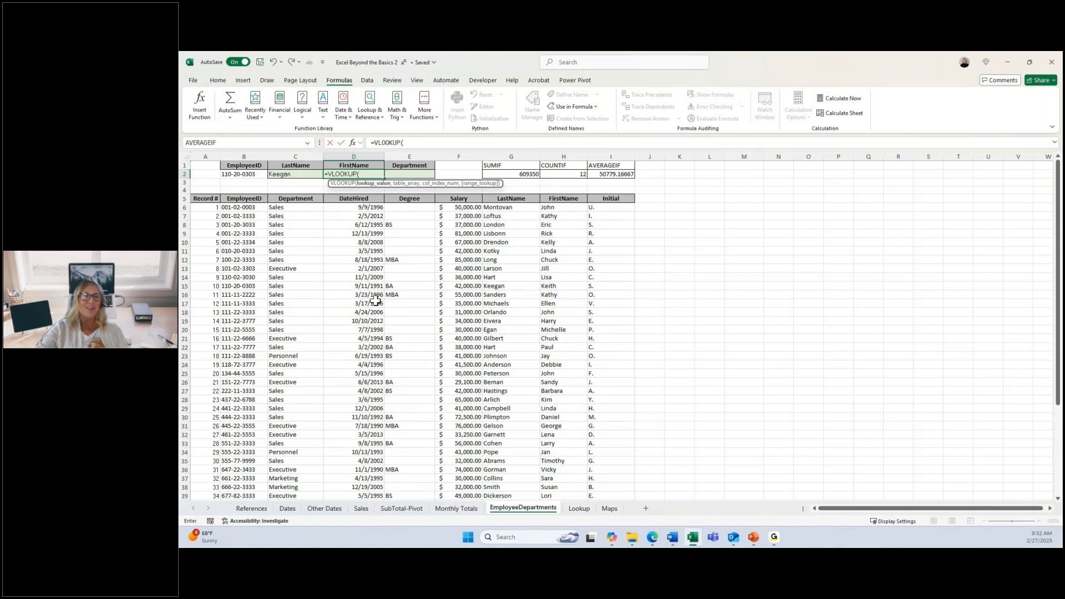
key("Left")
key("Left")
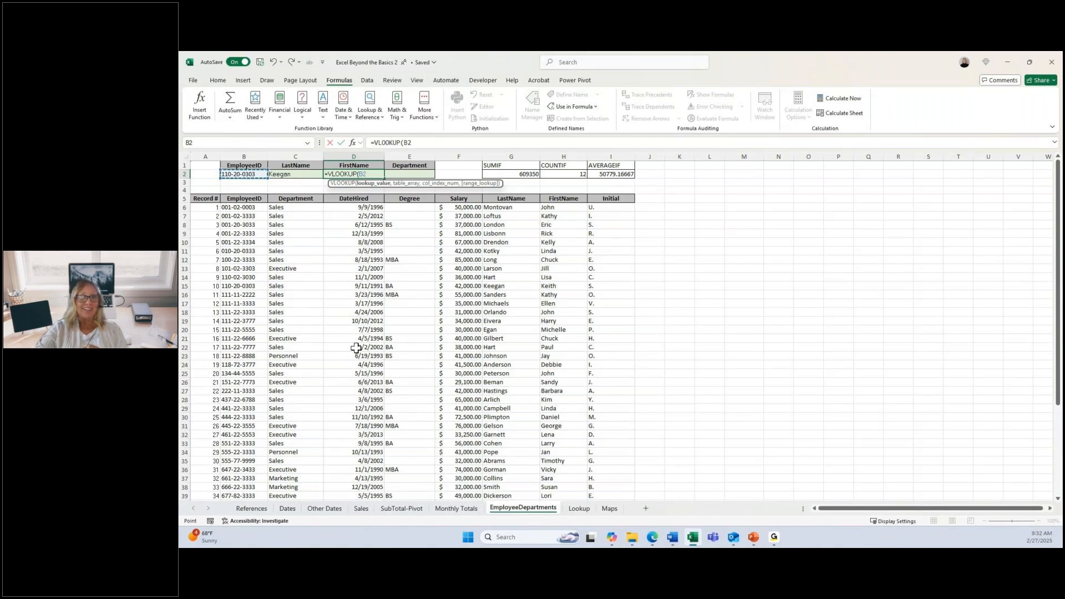
type(",")
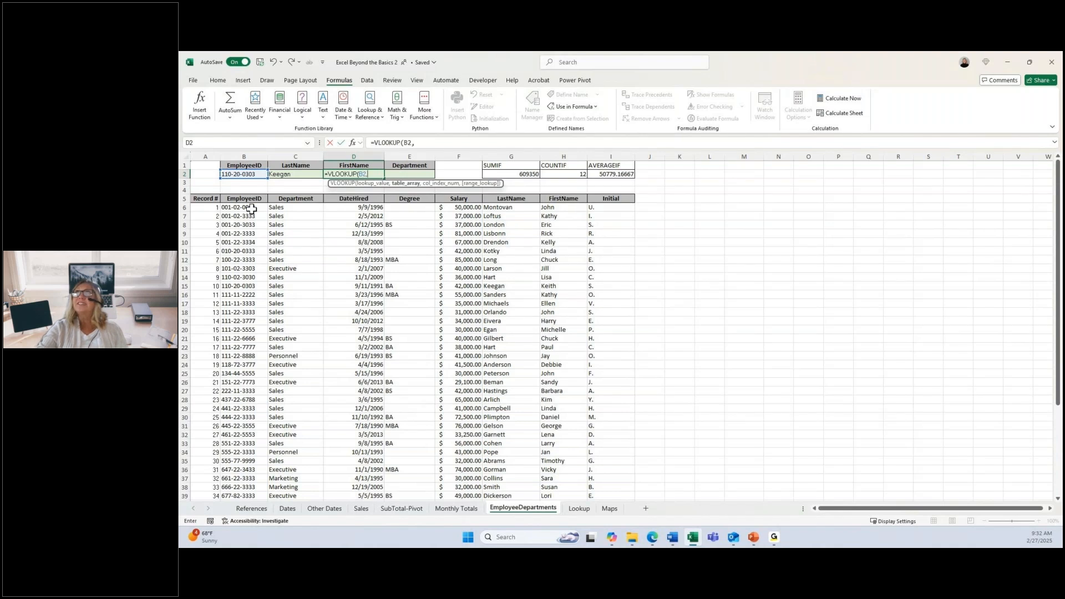
Step: Set the table array of the FirstName VLOOKUP to the employee data in B6:I52
left_click_drag(251, 209, 616, 216)
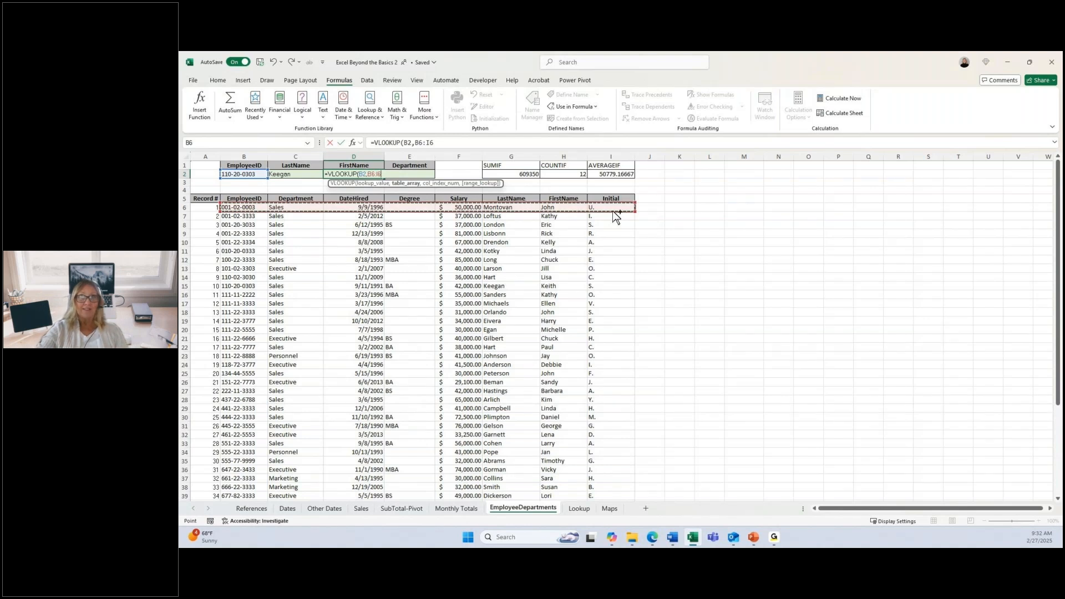
key("ctrl+shift+Down")
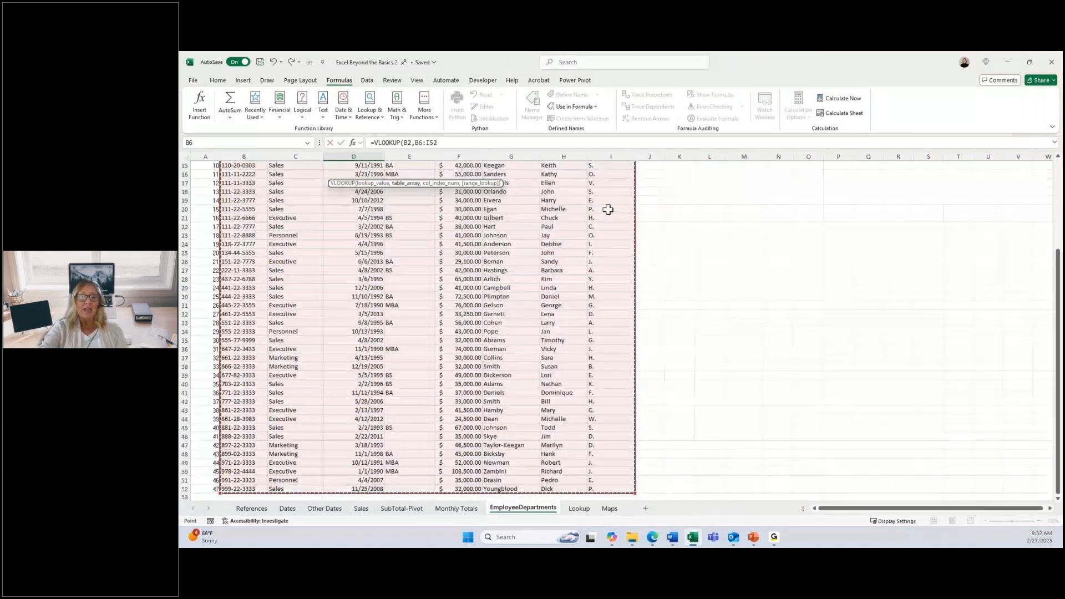
scroll(477, 225, "up", 3)
scroll(477, 225, "up", 1)
Step: Set the FirstName VLOOKUP's column index to 7 and enter the formula in D2
type(",")
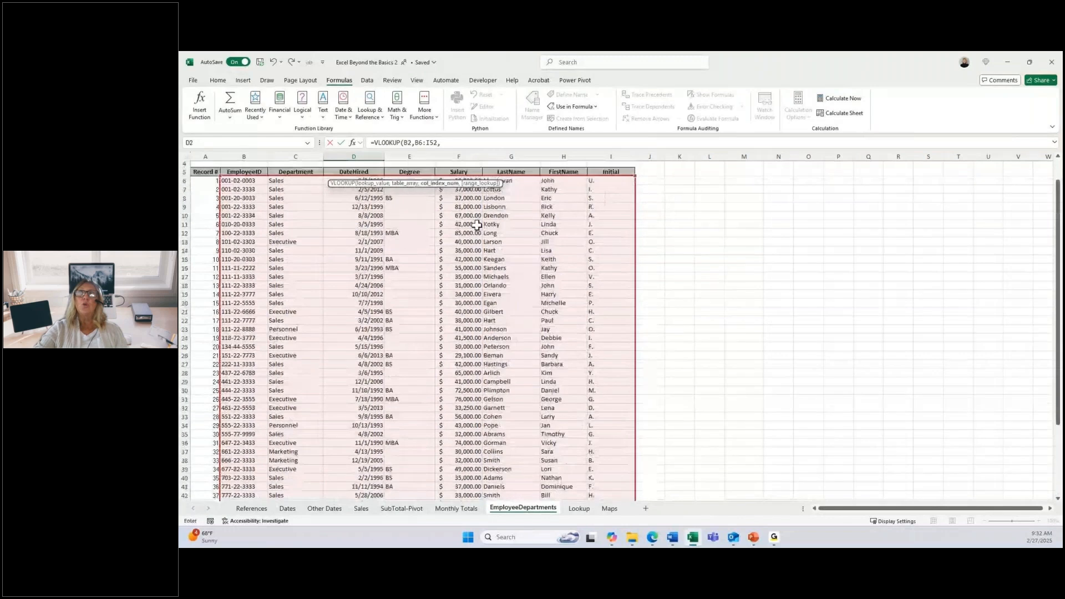
scroll(477, 225, "up", 1)
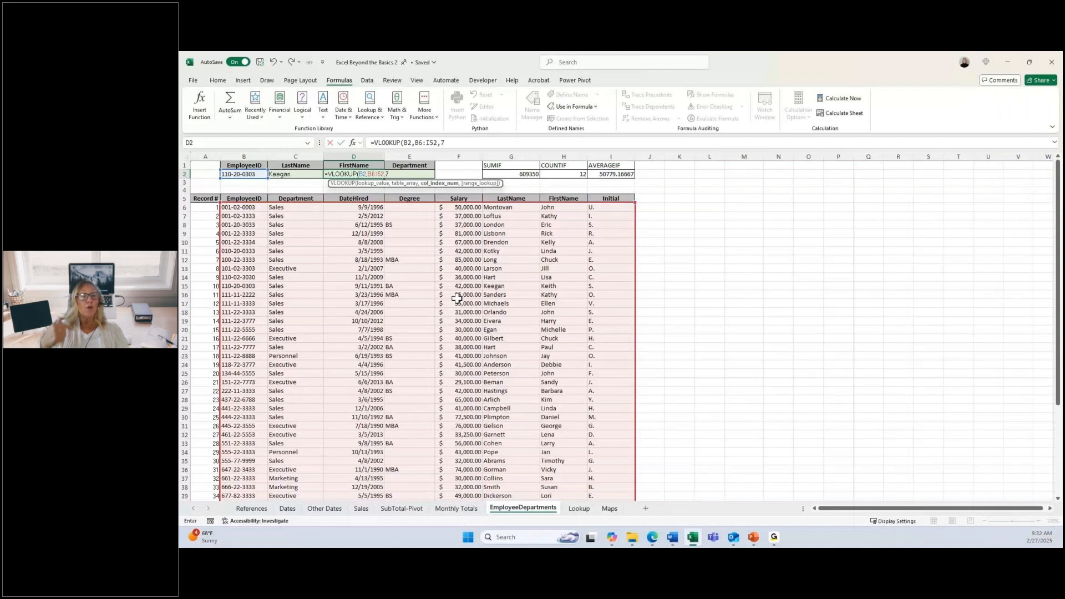
key("Return")
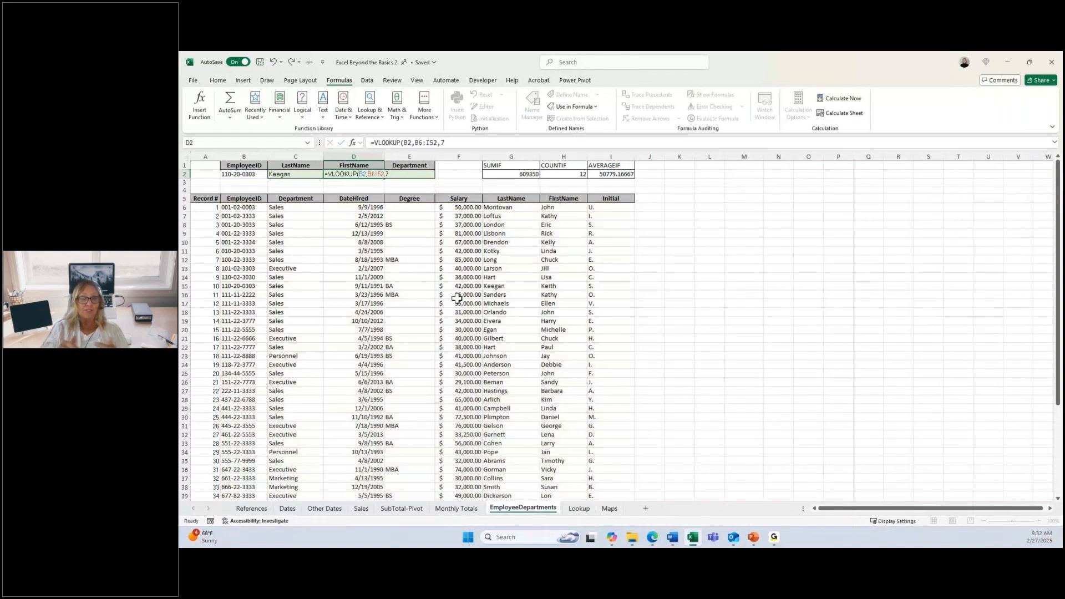
key("Return")
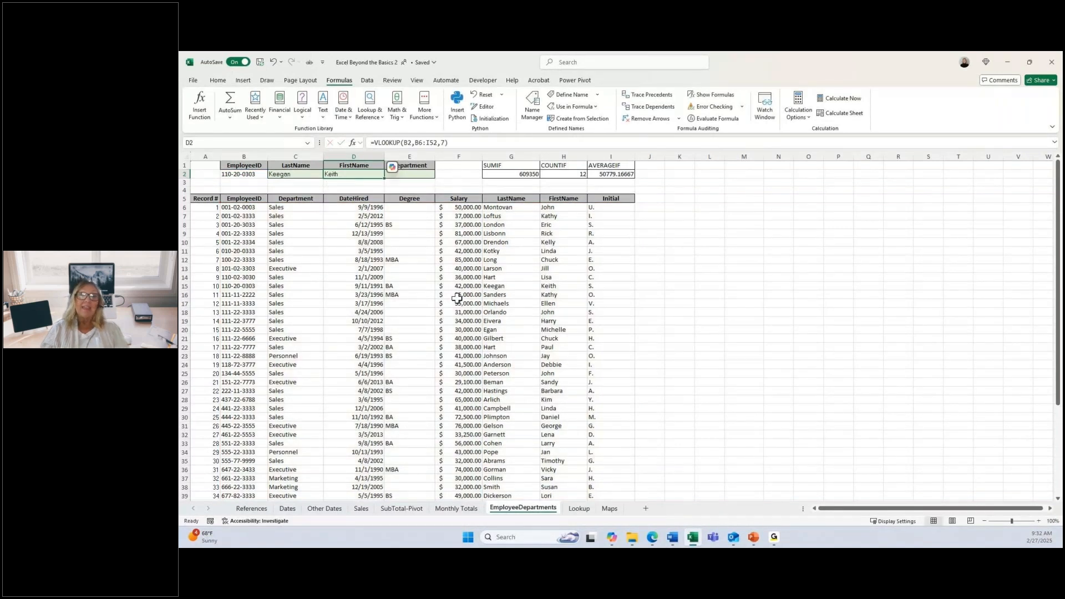
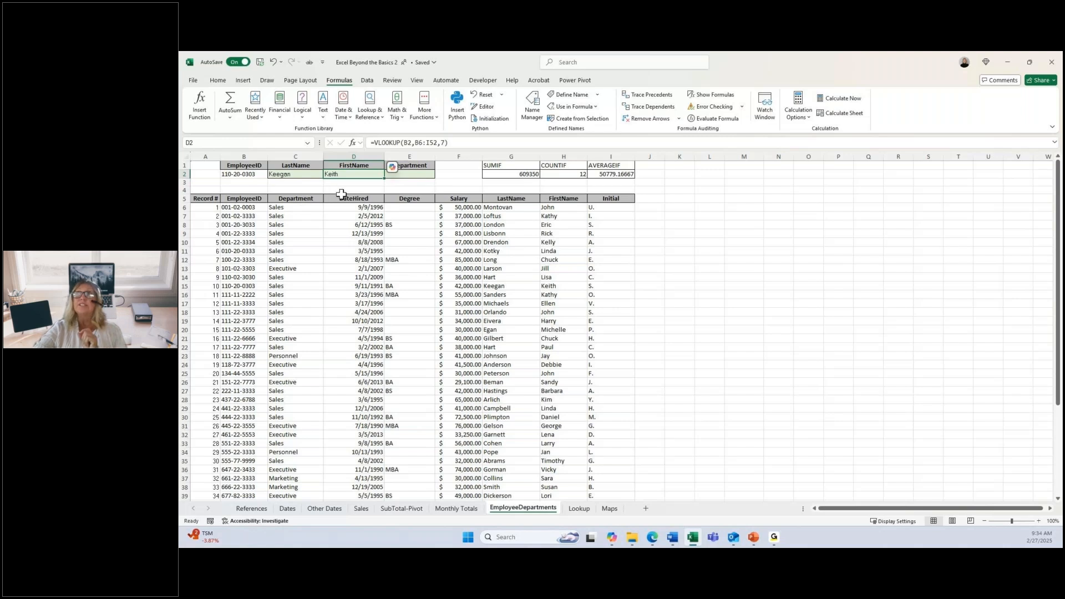
Step: Start an XLOOKUP formula in E2 under Department with B2 as the lookup value
left_click(413, 174)
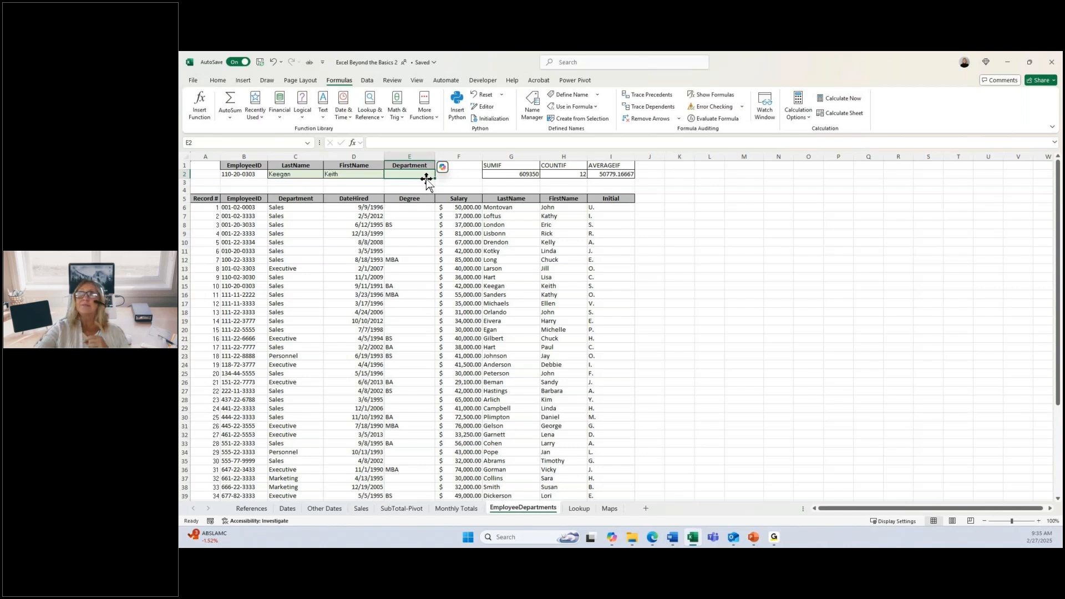
type("=x")
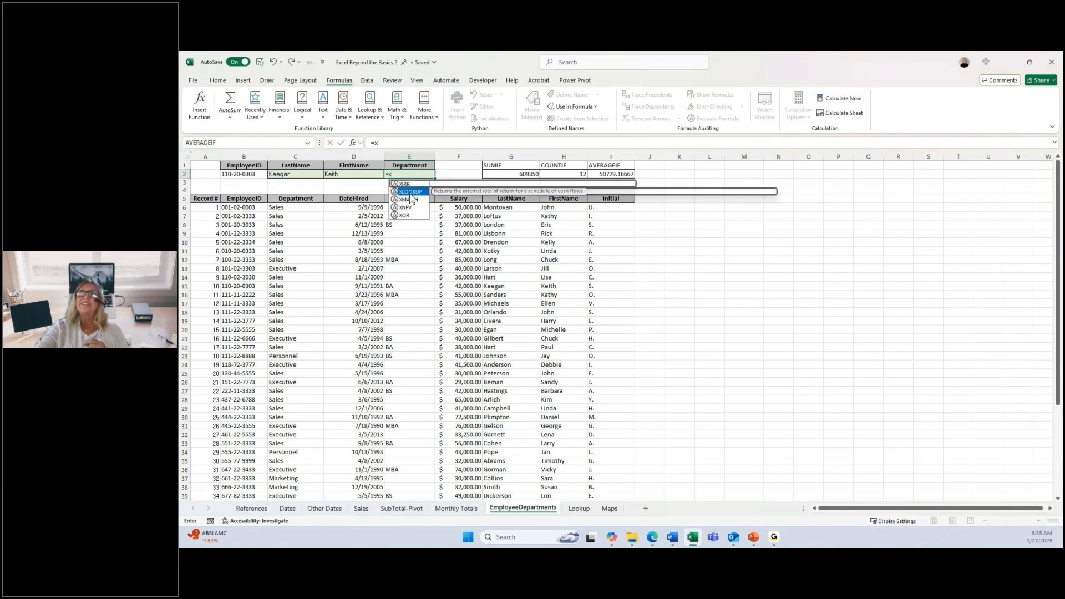
double_click(409, 192)
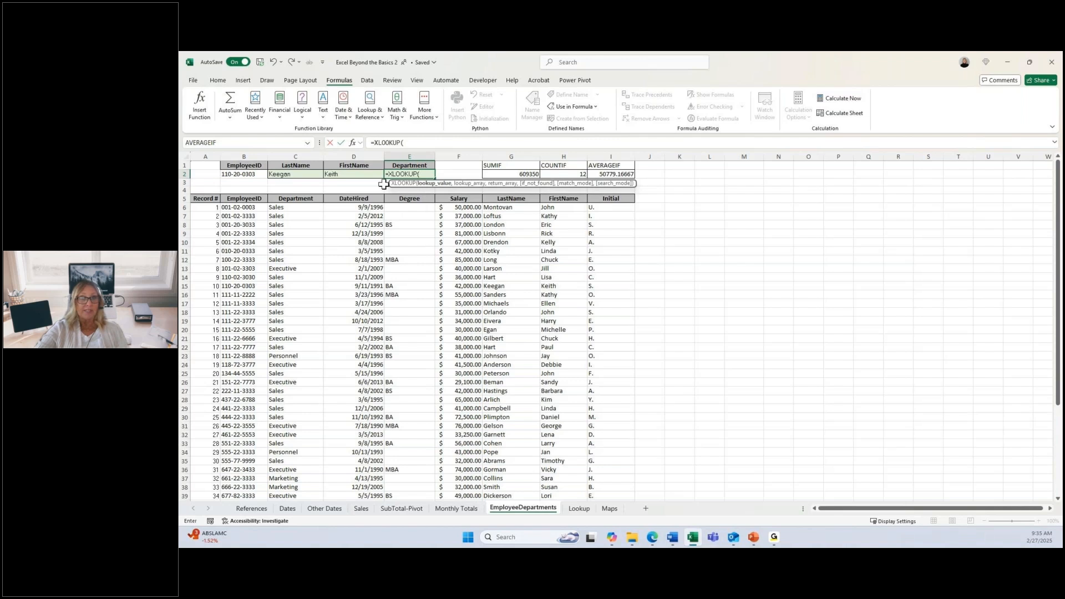
key("Left")
key("Left")
key("Left")
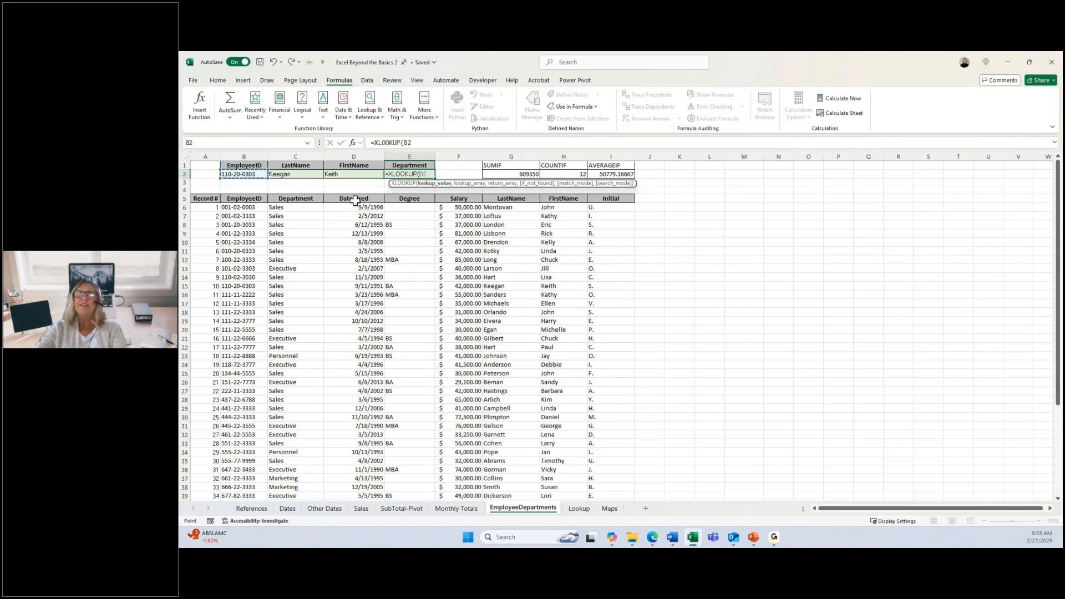
type(",")
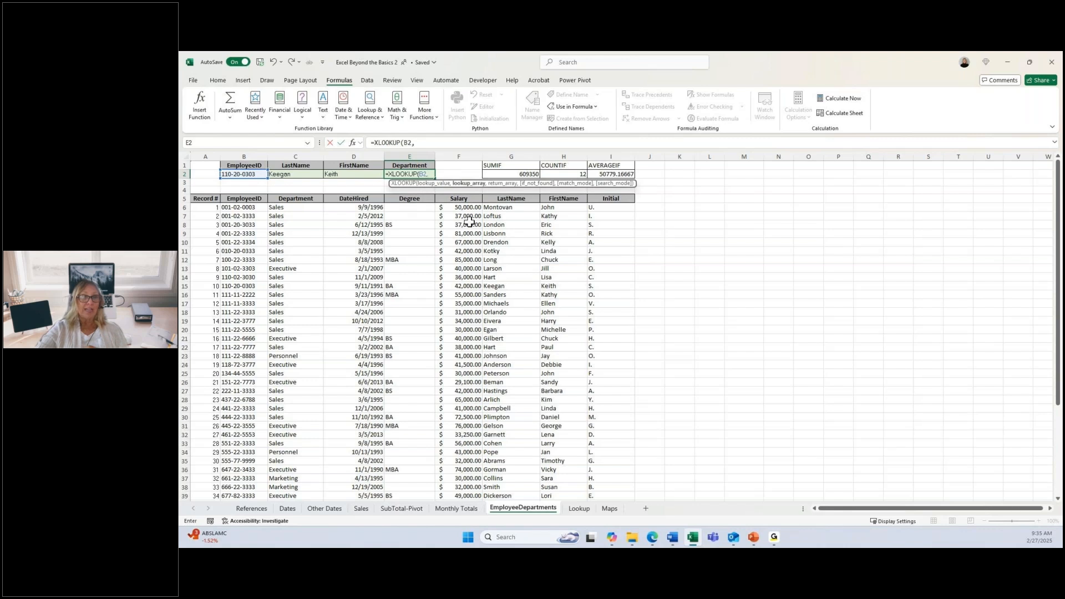
Step: Set the XLOOKUP's lookup array to the EmployeeID cells B6:B52
left_click(258, 207)
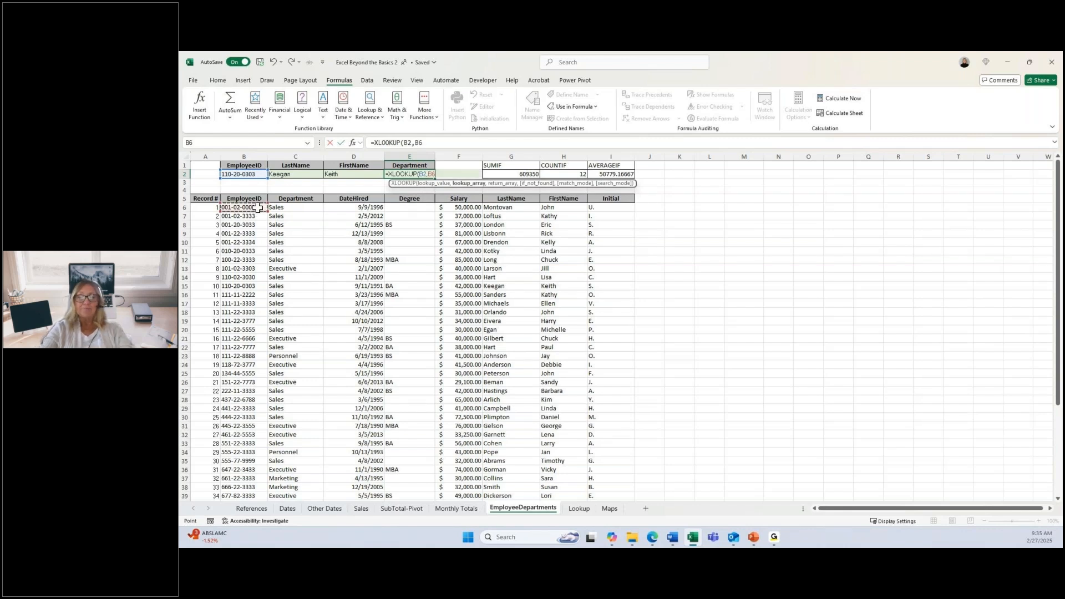
key("ctrl+shift+Down")
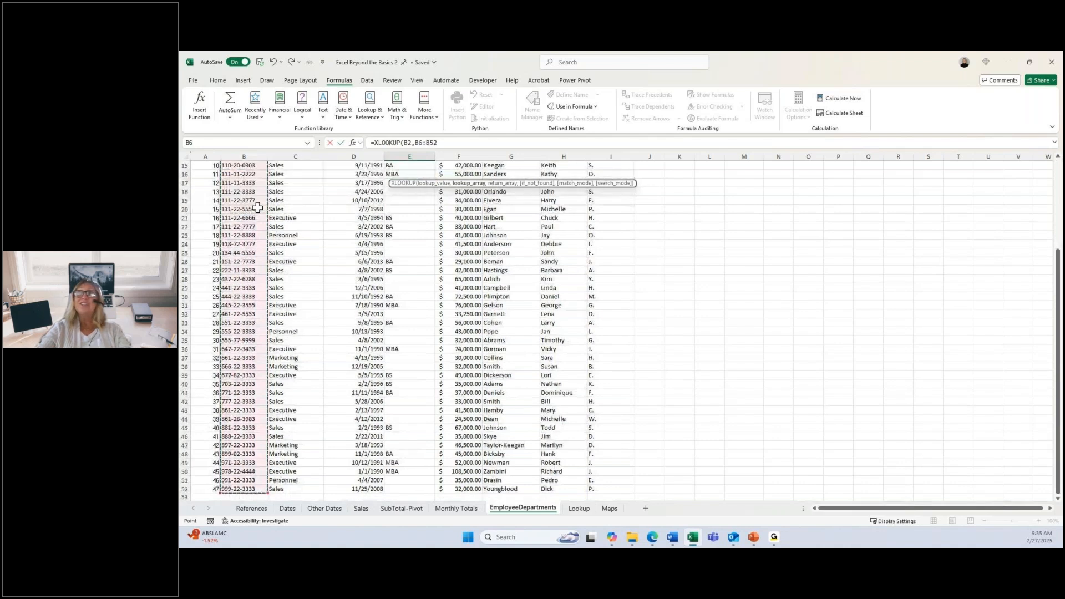
scroll(478, 222, "up", 1)
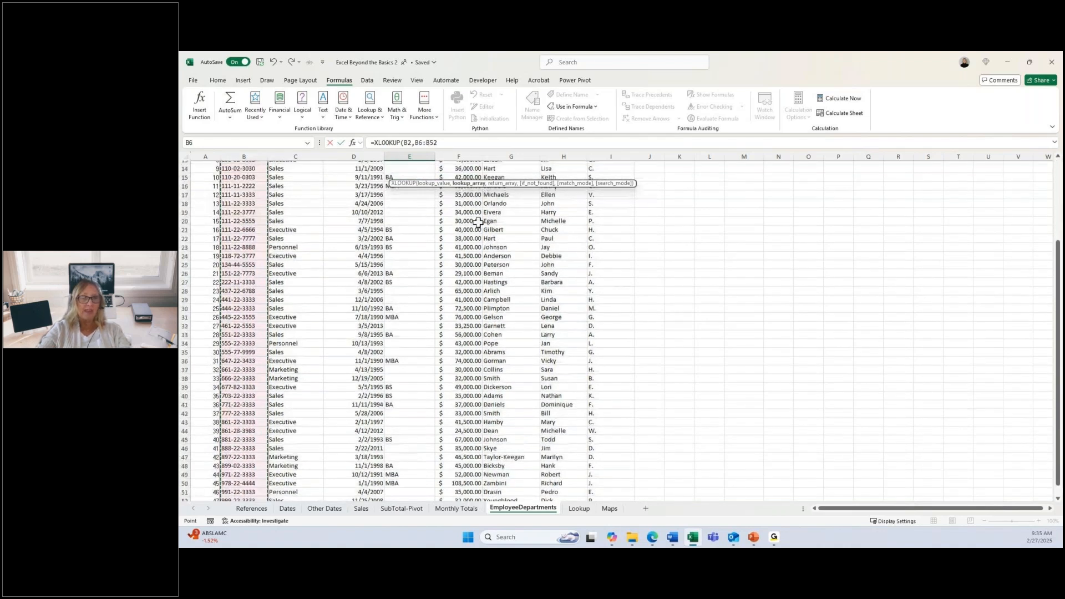
scroll(478, 221, "up", 2)
scroll(478, 221, "up", 2)
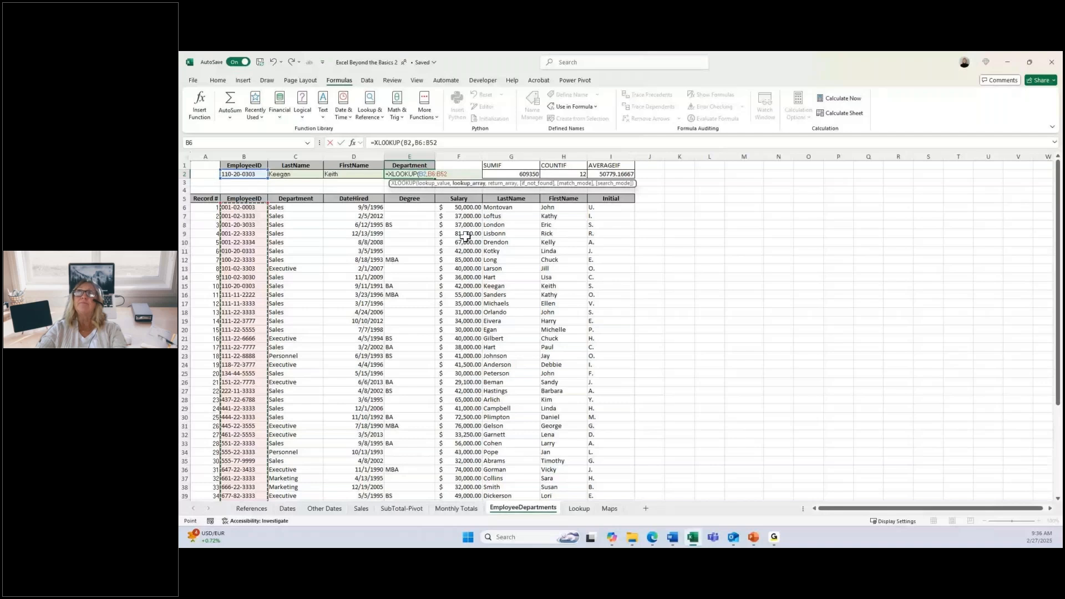
Step: Remove all arguments from the XLOOKUP formula in E2, leaving only the function's opening
left_click(465, 236)
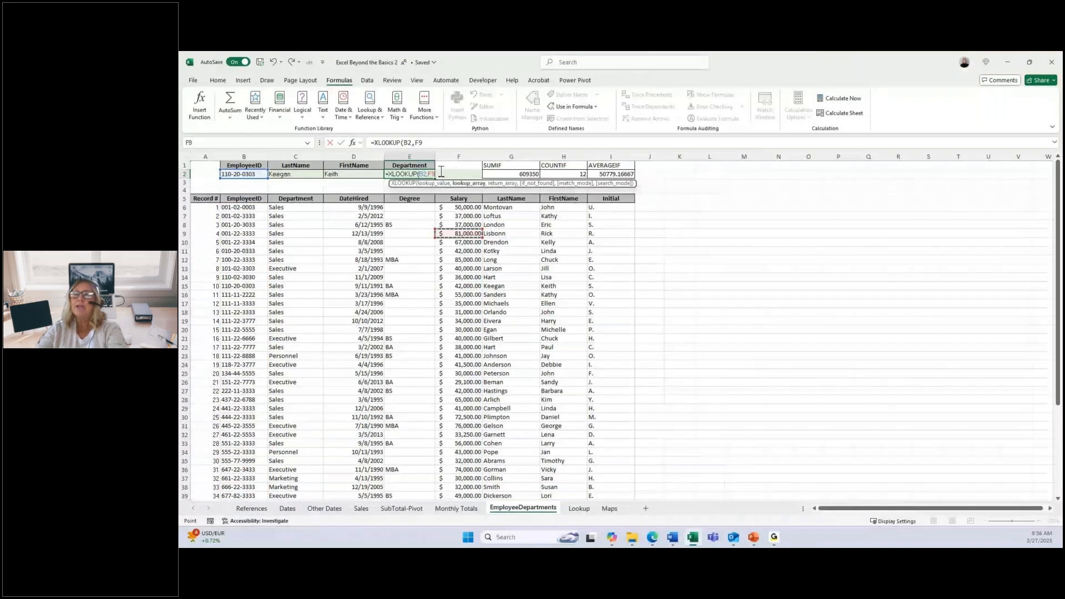
double_click(435, 174)
key("BackSpace")
key("BackSpace")
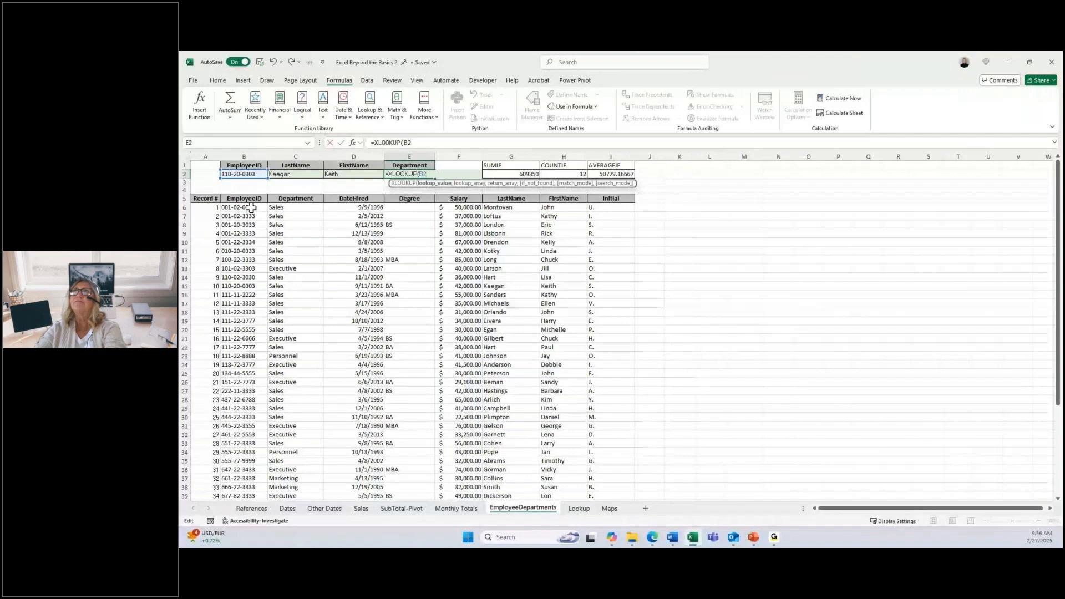
key("Return")
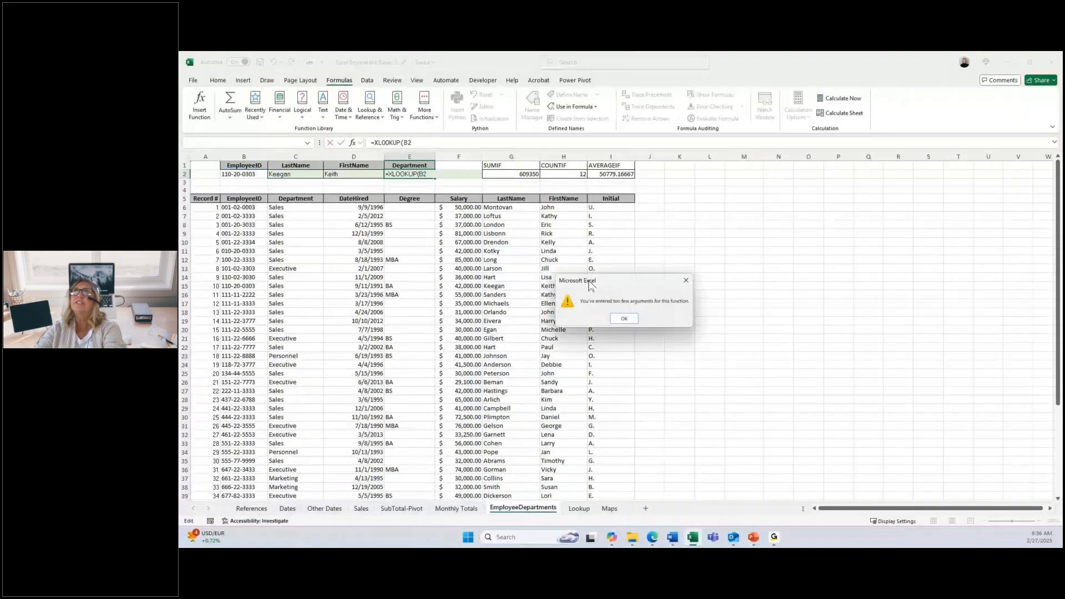
left_click(624, 319)
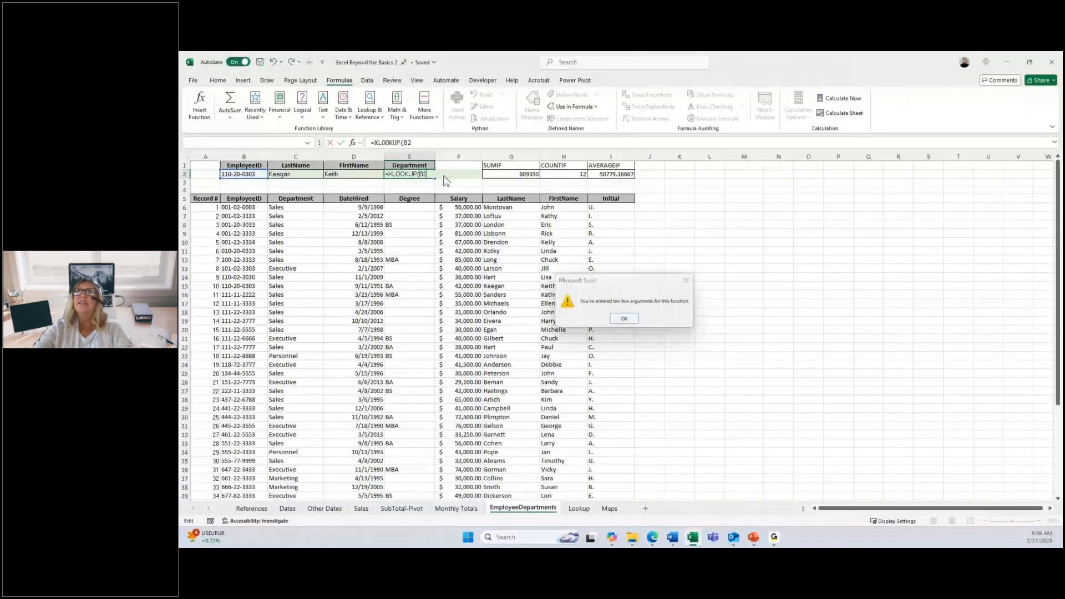
key("BackSpace")
key("BackSpace")
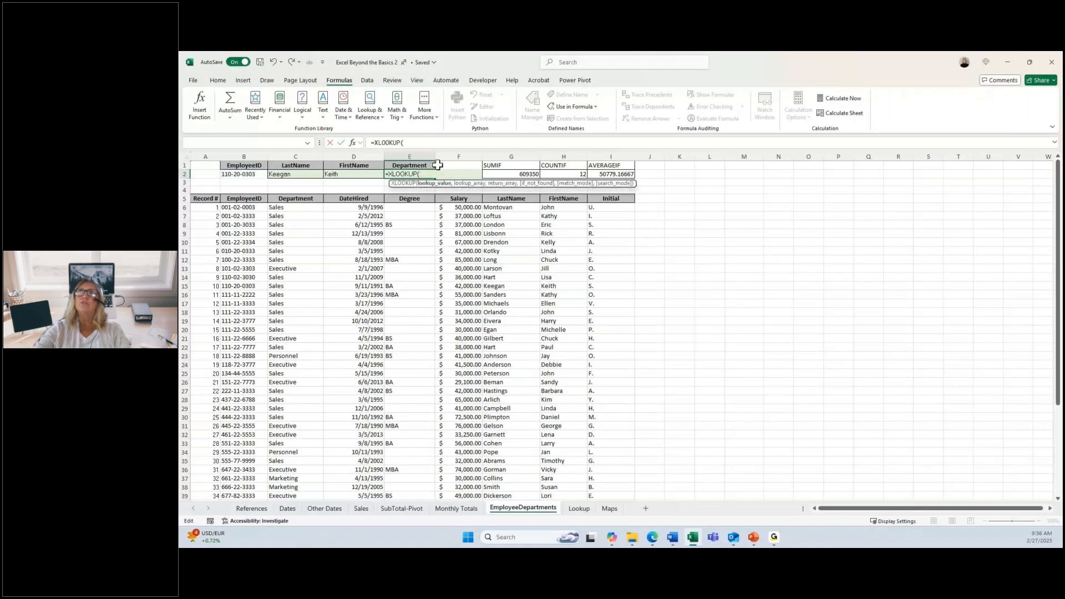
Step: Add the EmployeeID range B6:B52 as an argument of the XLOOKUP formula in E2
left_click(290, 208)
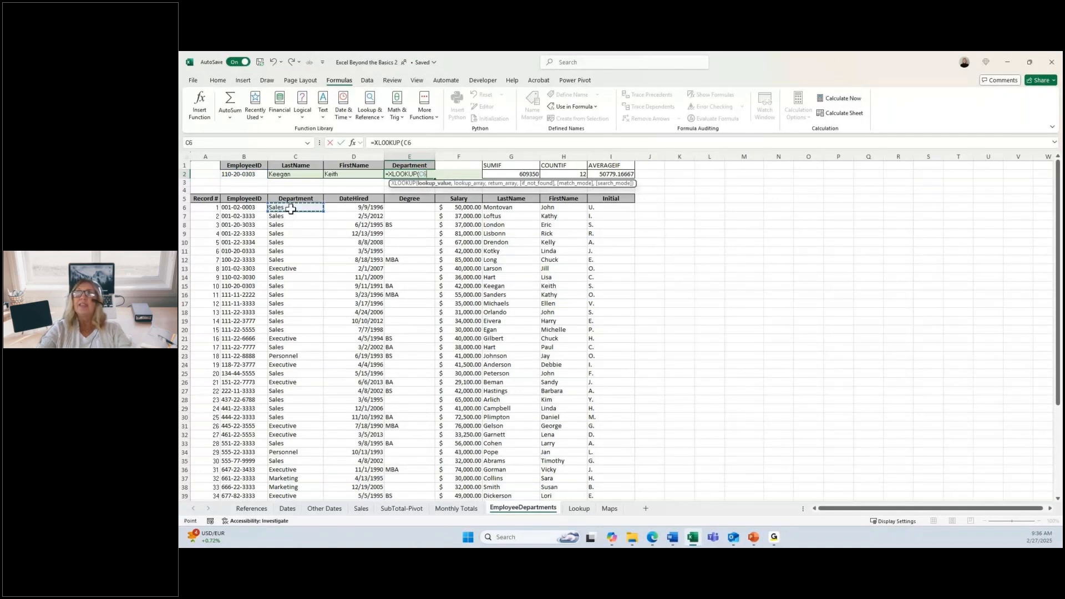
key("Left")
key("shift+Left")
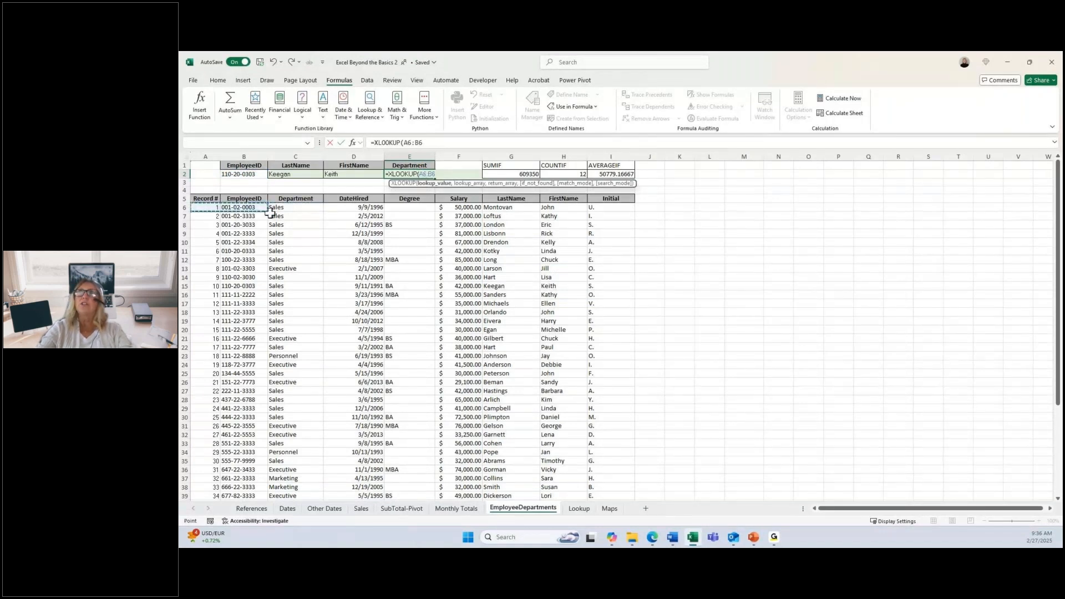
key("ctrl+shift+Right")
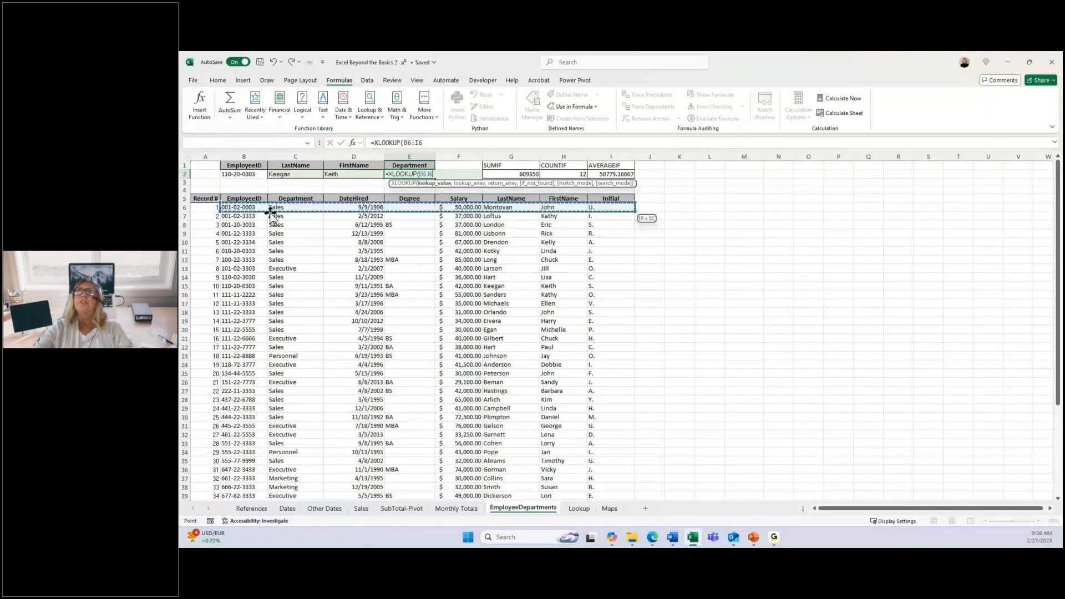
left_click(245, 208)
key("ctrl+shift+Down")
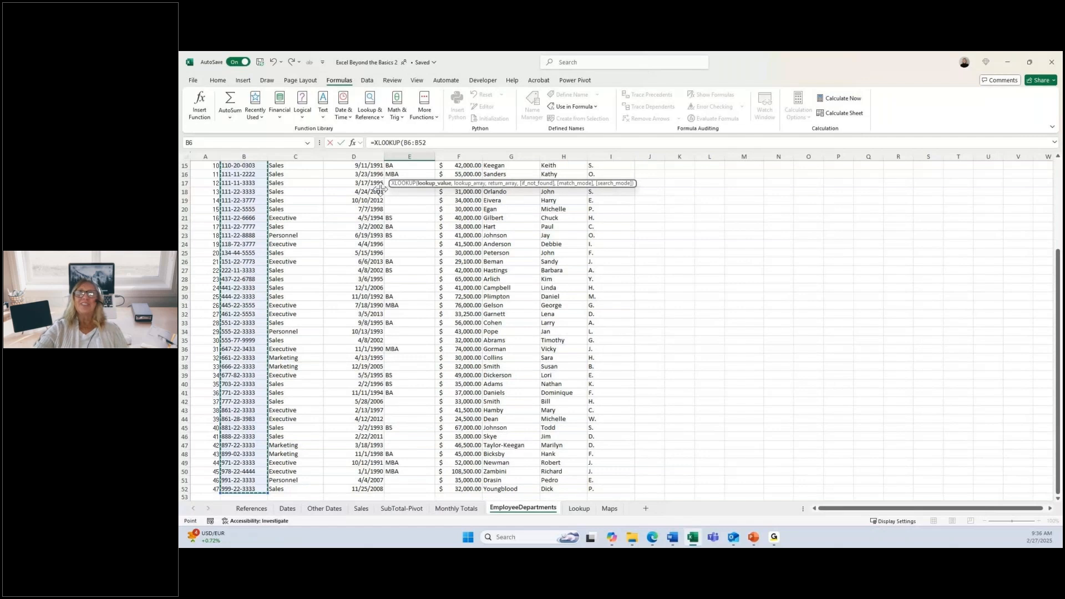
type(",")
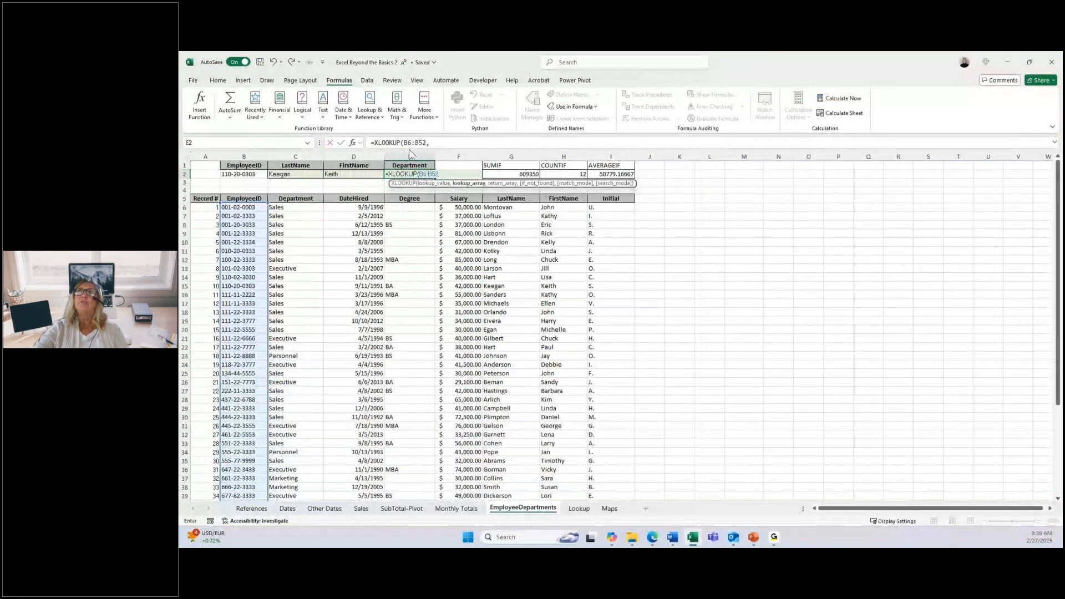
Step: Insert B2 as the XLOOKUP's lookup value ahead of the B6:B52 lookup array
left_click(404, 142)
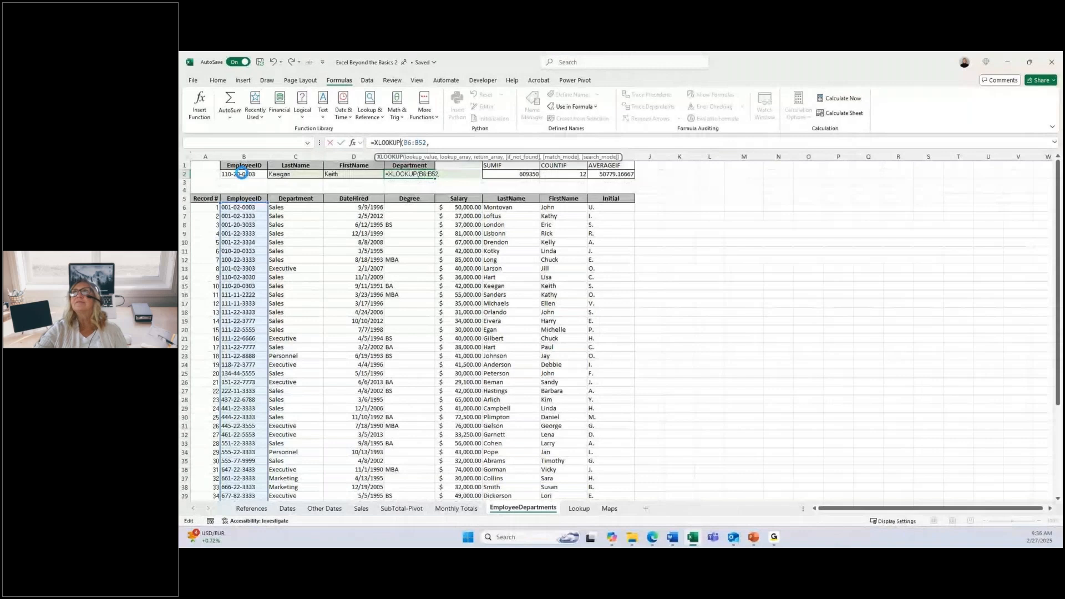
left_click(242, 174)
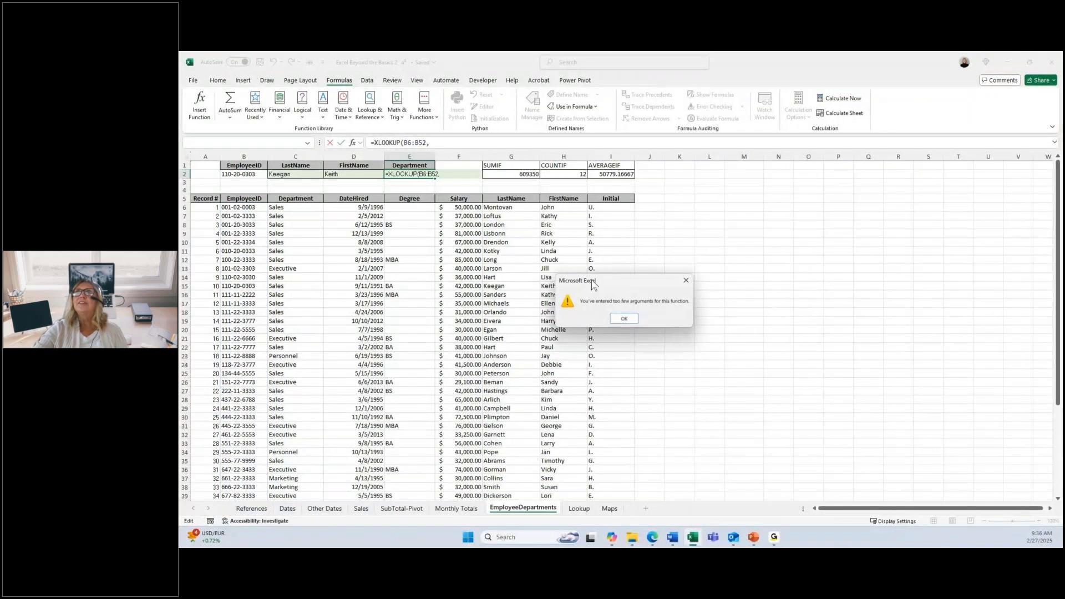
key("Return")
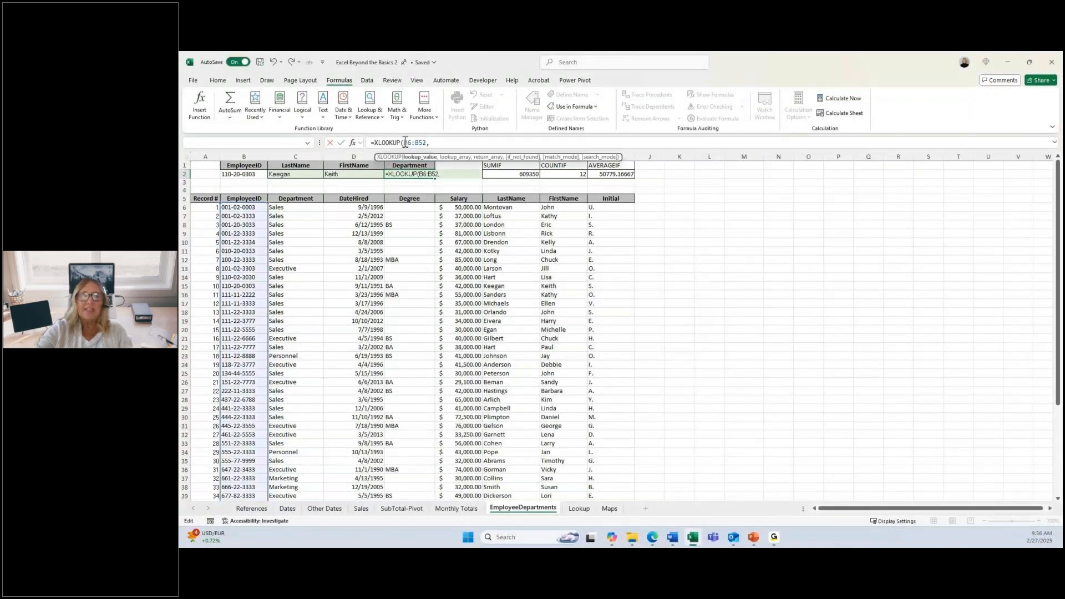
left_click(257, 173)
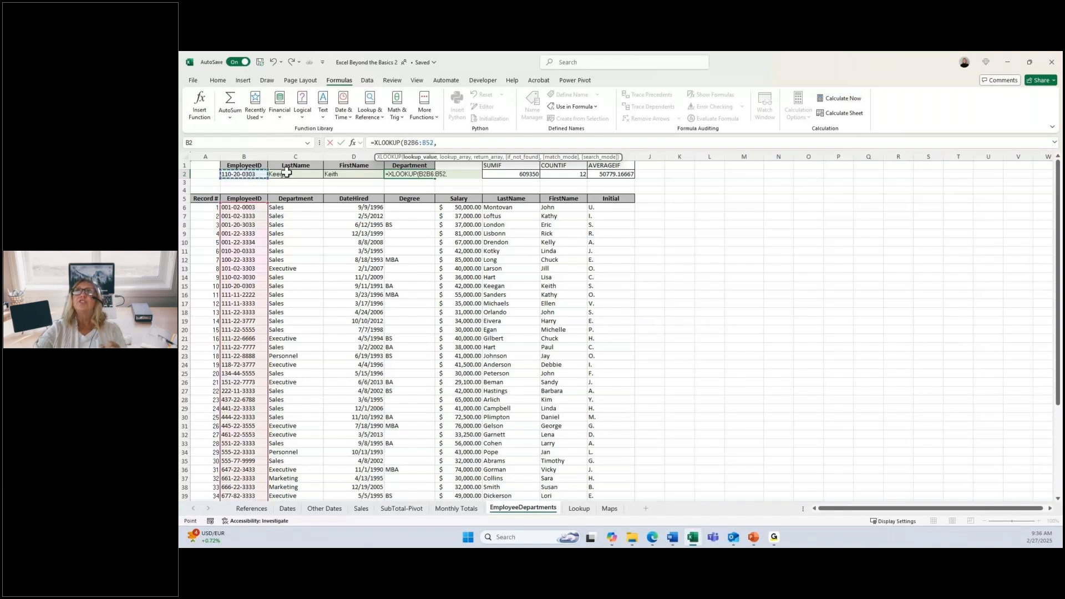
left_click(414, 142)
type(",")
left_click(451, 143)
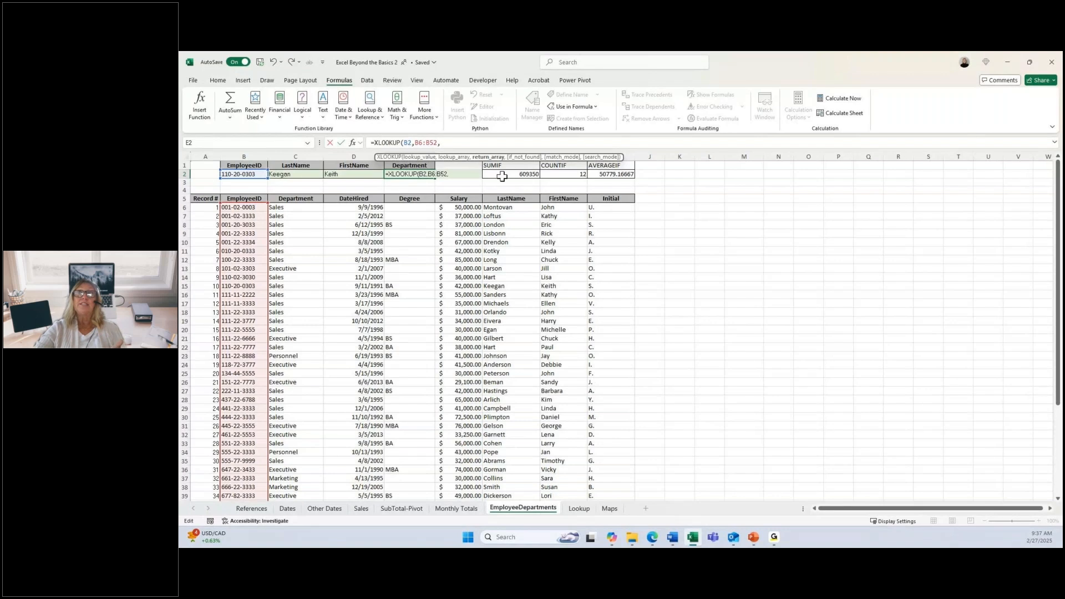
Step: Set the XLOOKUP's return array to the Department column's data from C6 down and enter the formula, selecting E2 again
left_click(296, 209)
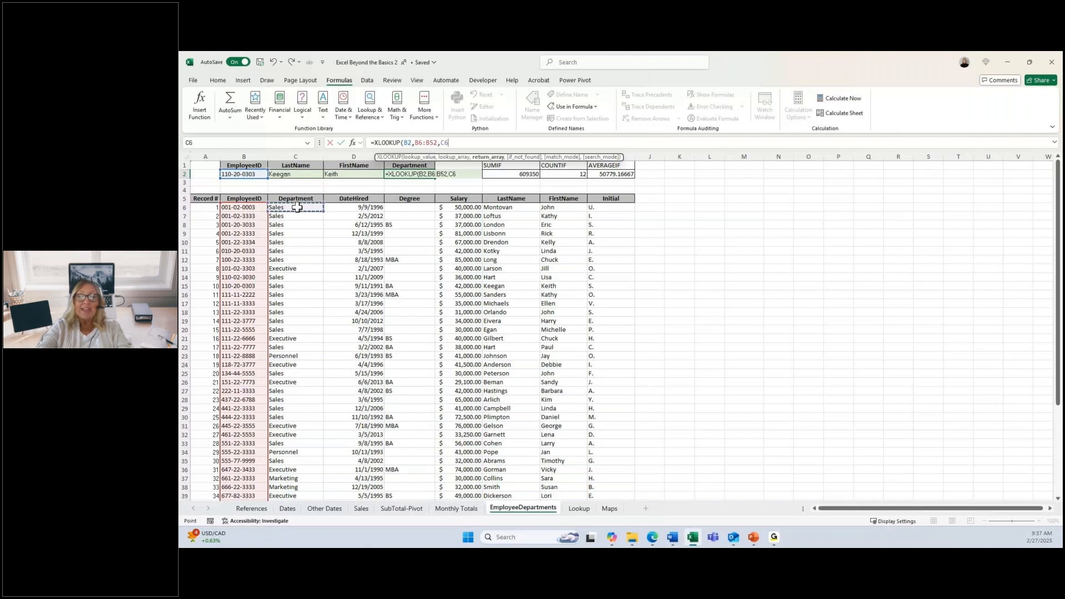
key("ctrl+shift+Down")
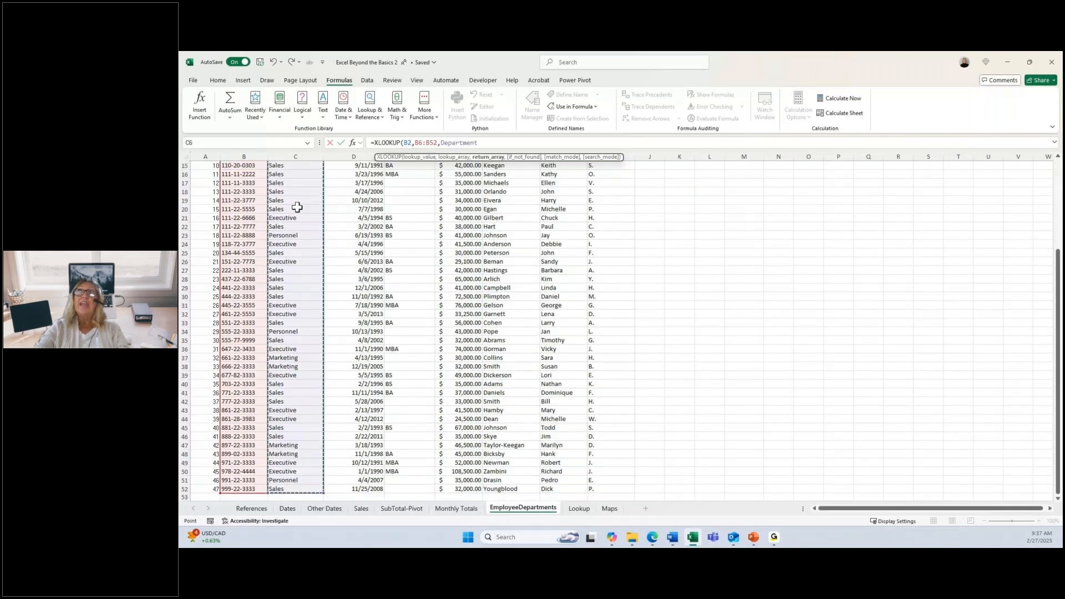
key("Return")
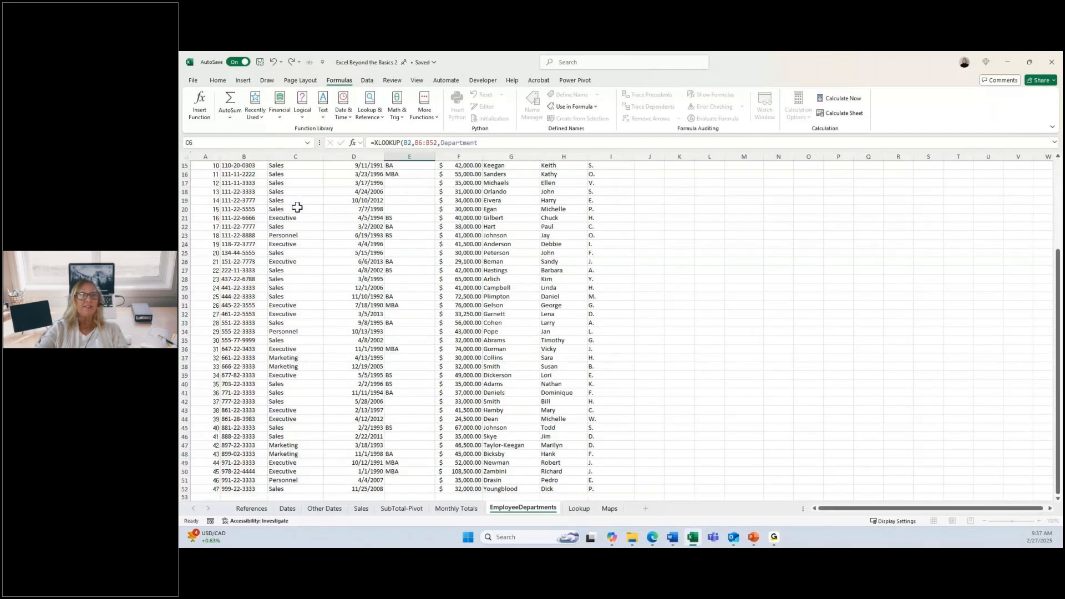
left_click(406, 175)
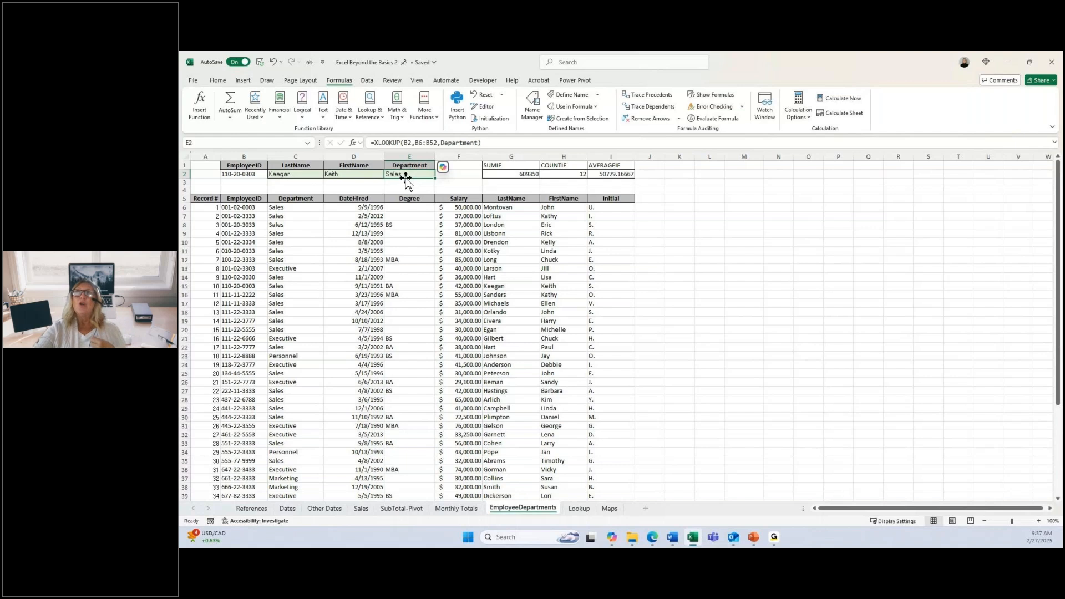
Step: Copy the column headers from Department through Initial in C5:I5 and paste them starting at K1
left_click(317, 200)
left_click_drag(317, 200, 600, 198)
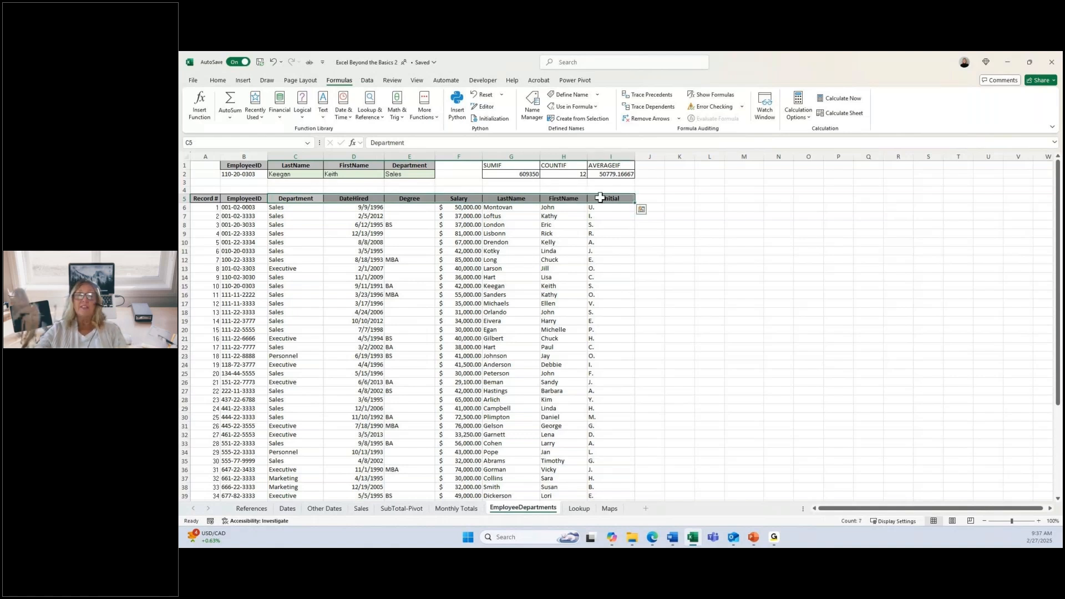
key("ctrl+c")
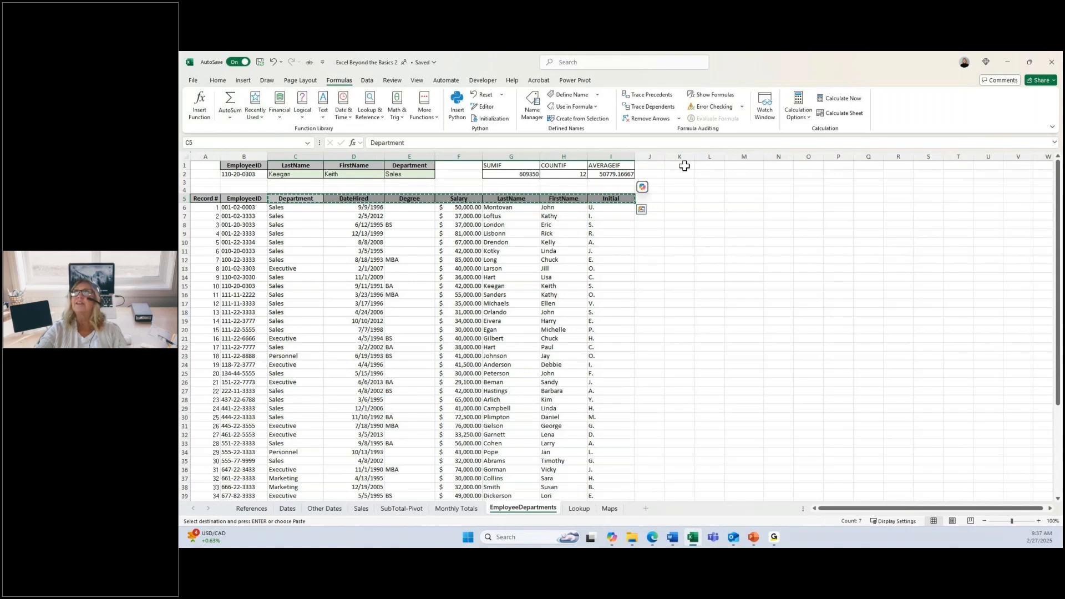
left_click(684, 166)
key("ctrl+v")
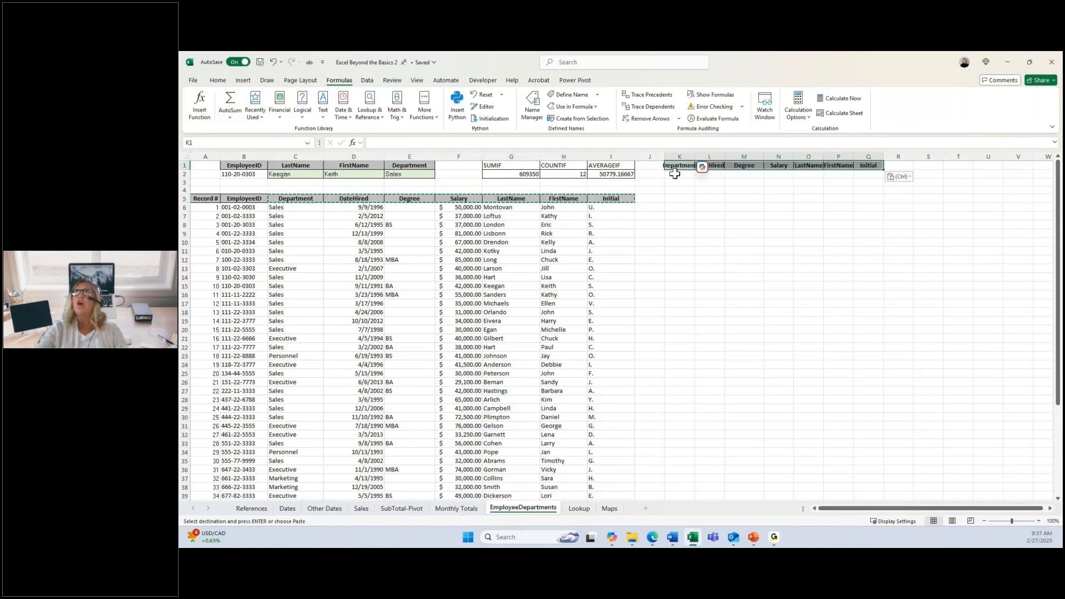
left_click(688, 175)
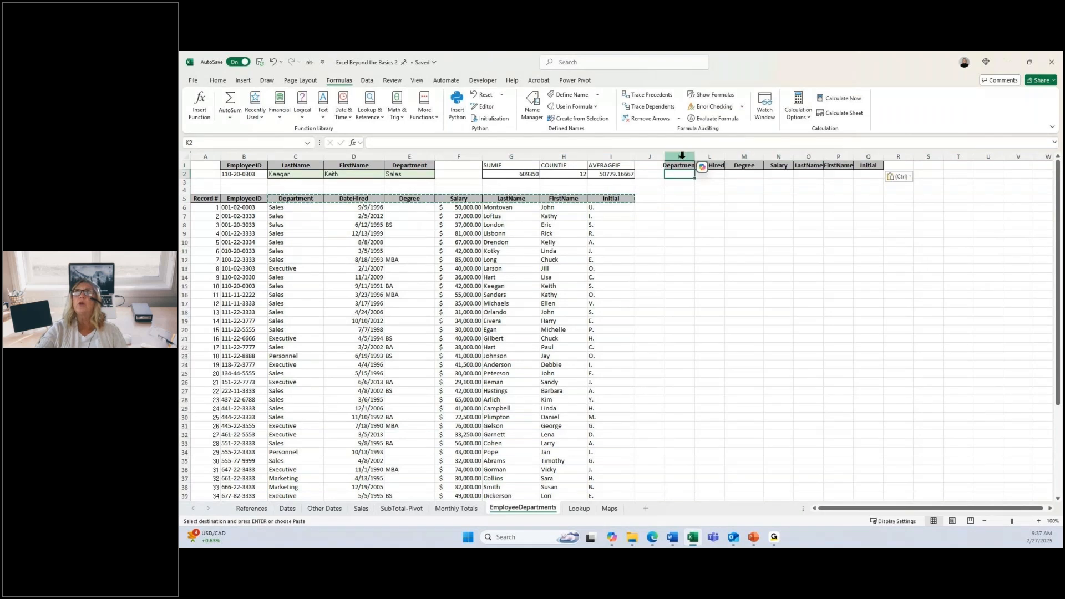
Step: Widen columns K through Q together to fit the copied headers, and select K2 under Department
left_click_drag(682, 156, 868, 156)
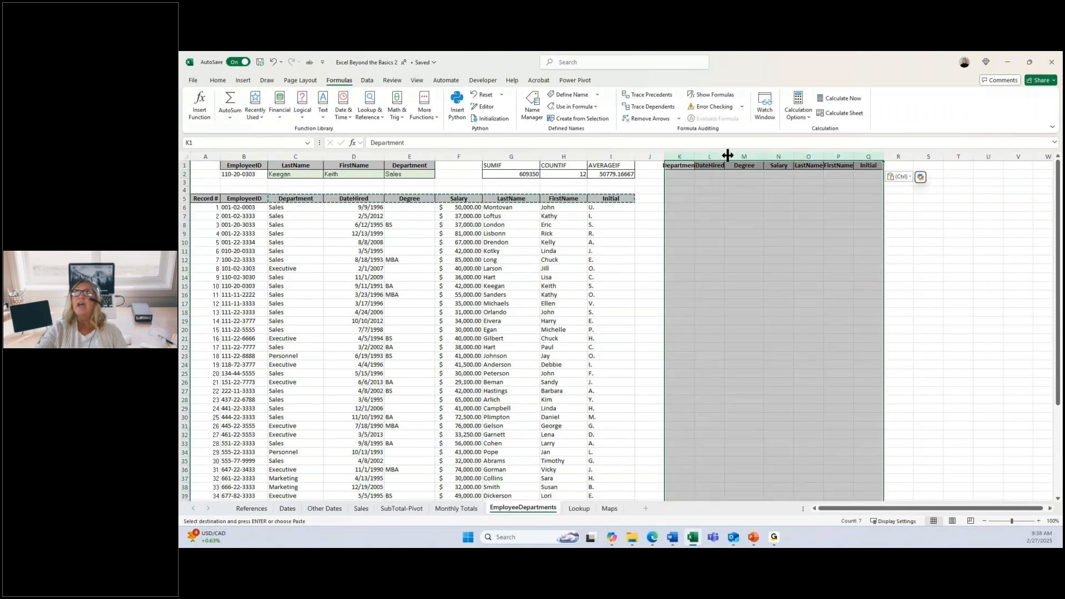
left_click_drag(728, 155, 741, 156)
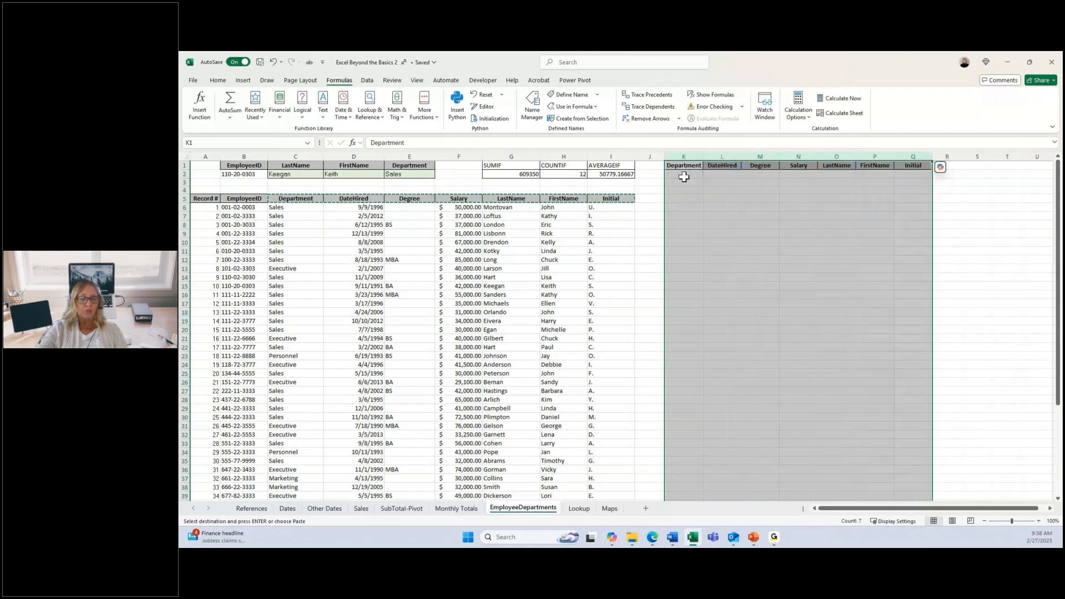
left_click(684, 176)
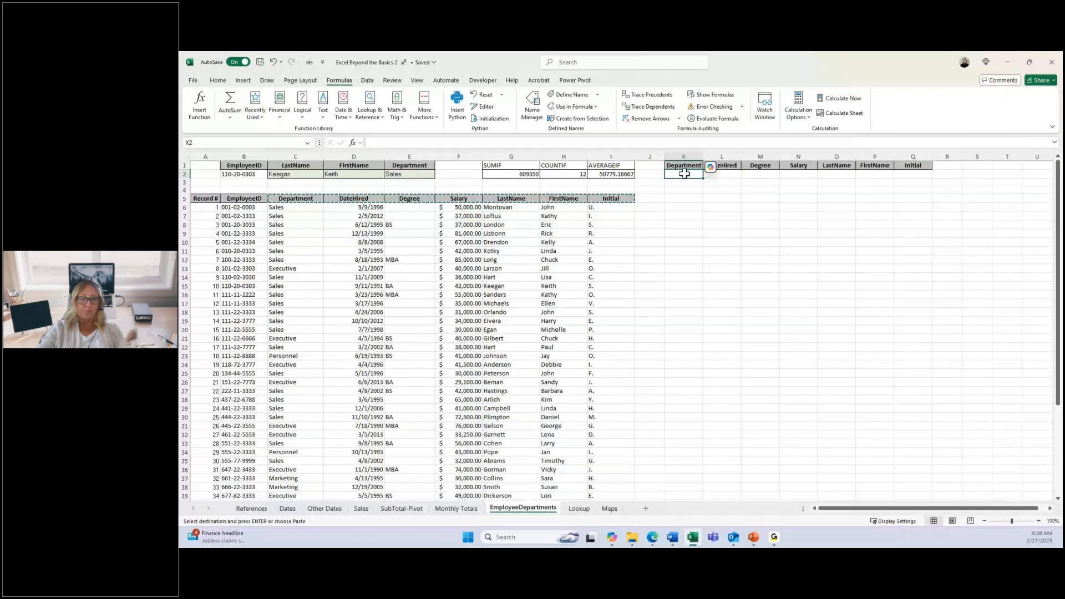
Step: Start an XLOOKUP in K2 under Department with B2 as the lookup value and B6:B52 as the lookup array
key("Escape")
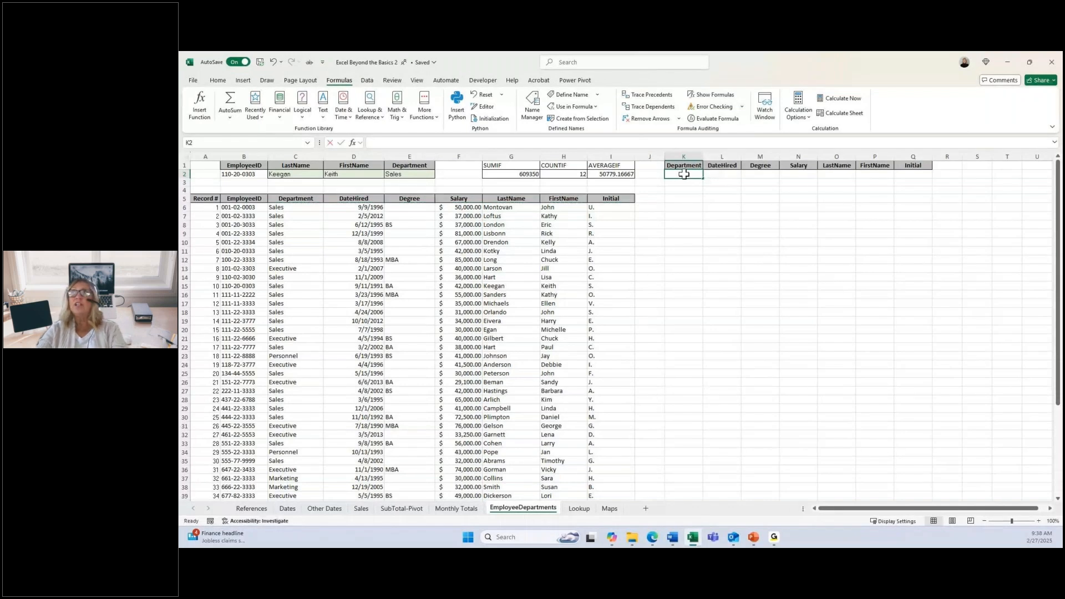
type("=x")
double_click(685, 193)
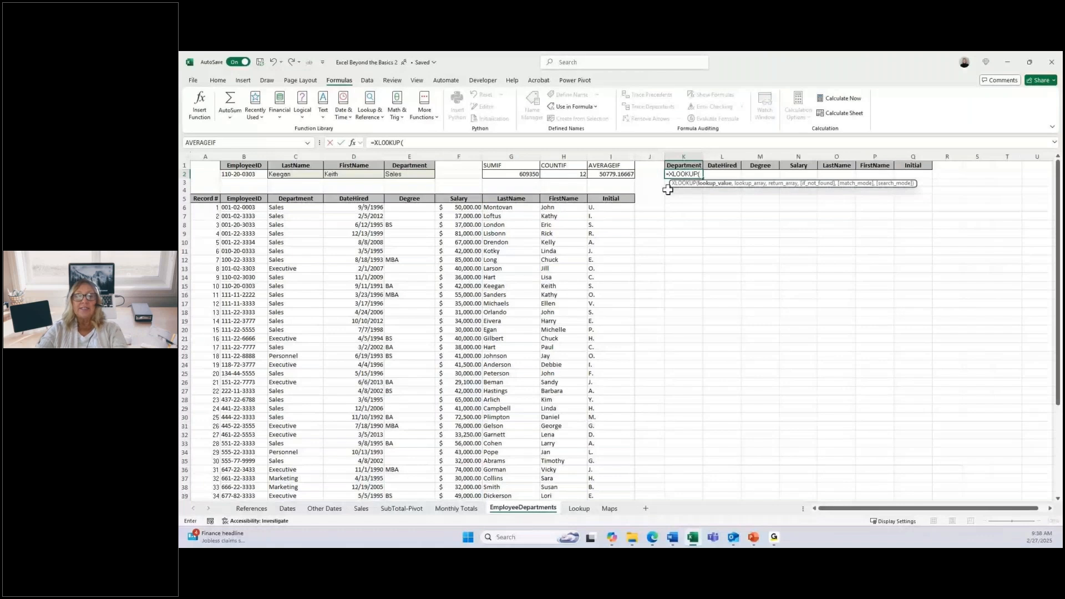
left_click(244, 174)
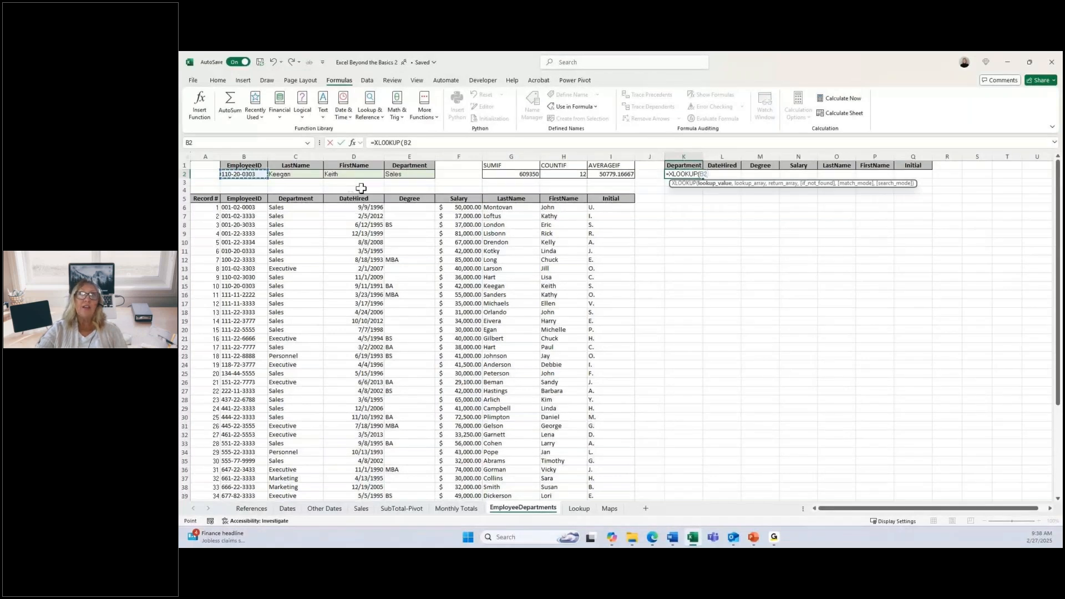
type(",")
left_click(239, 207)
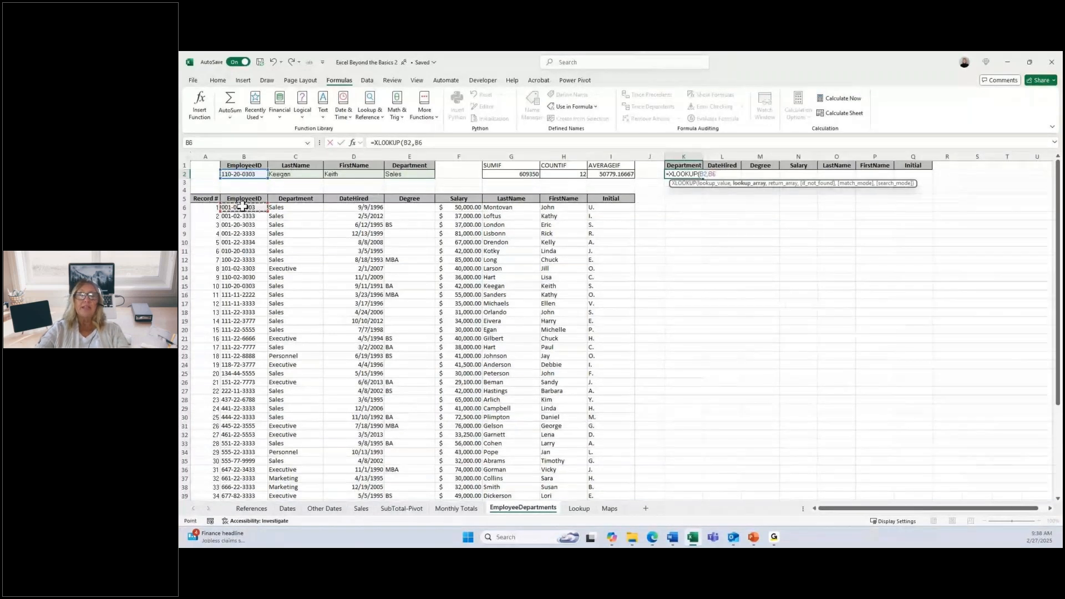
key("ctrl+shift+Down")
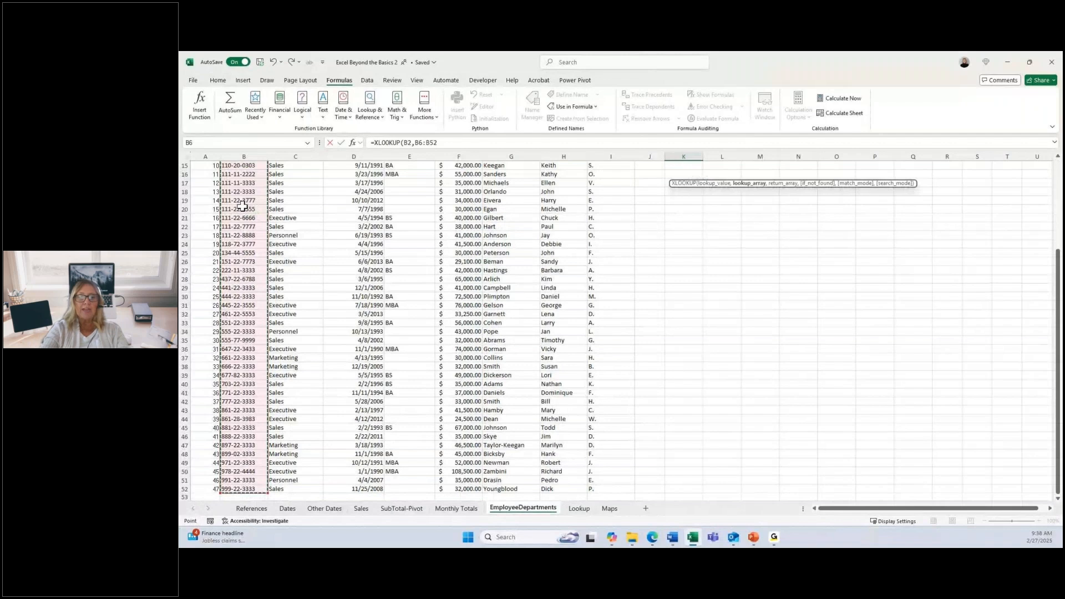
type(",")
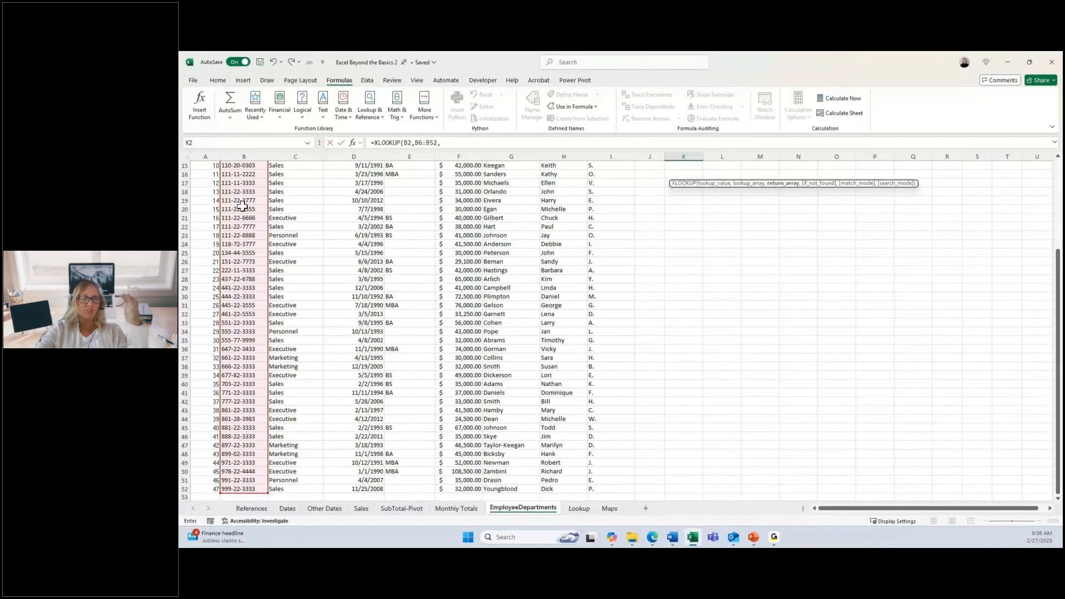
Step: Set the XLOOKUP's return array to C6:I52, covering the Department through Initial columns
scroll(242, 207, "up", 5)
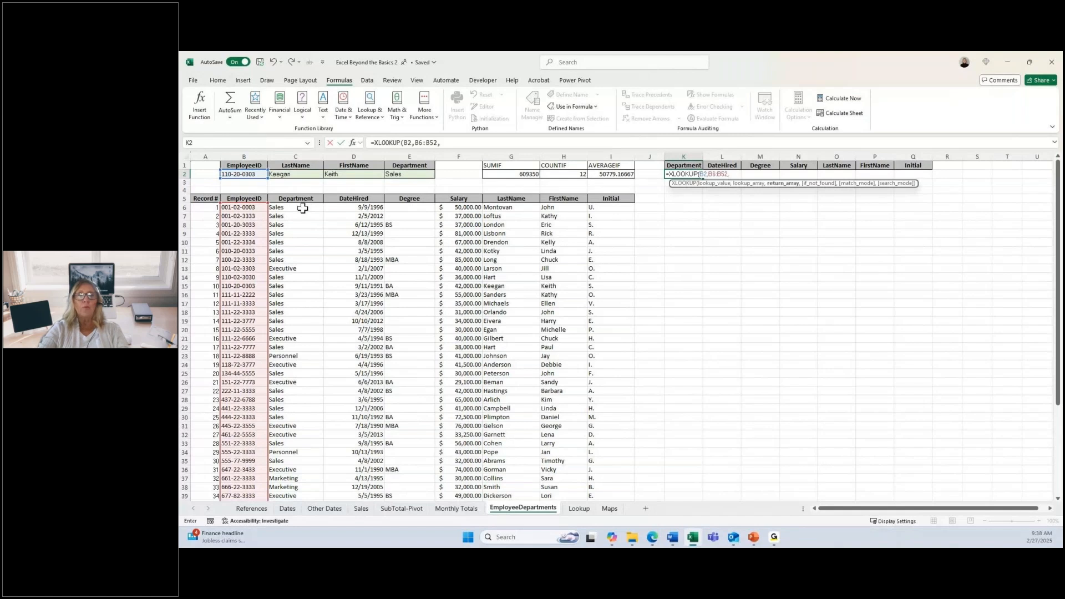
left_click_drag(302, 208, 607, 207)
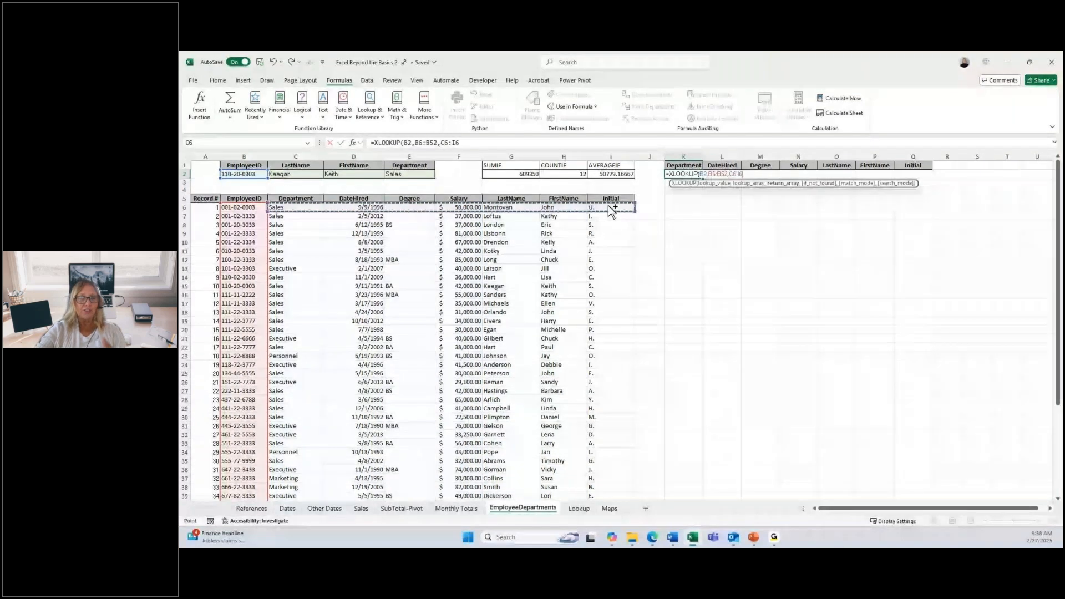
key("ctrl+shift+Down")
scroll(607, 210, "up", 5)
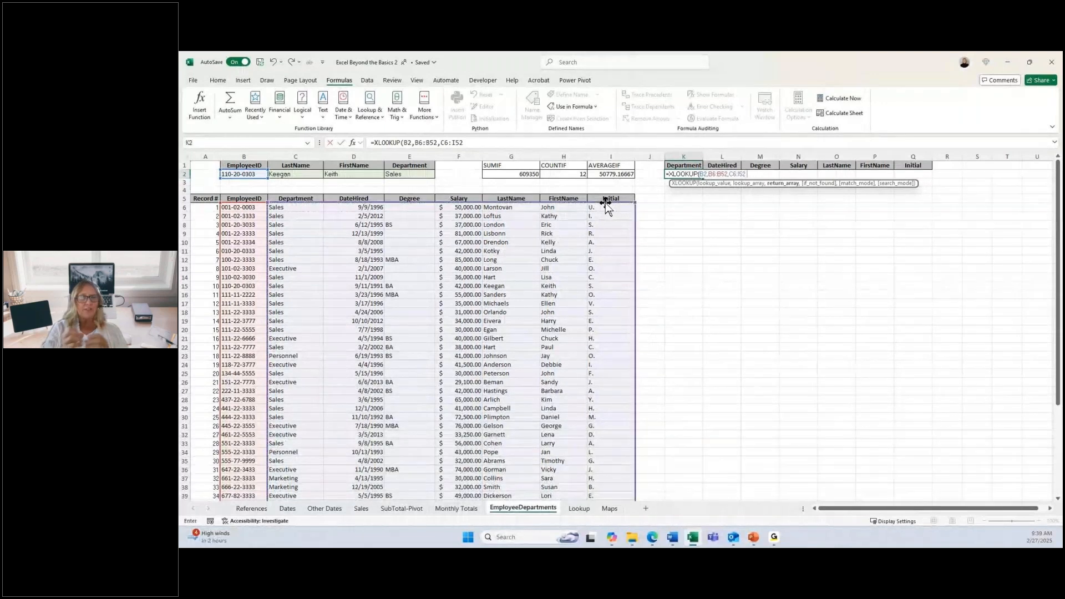
Step: Add "emp ID Not Found" as the XLOOKUP's if-not-found text, enter the formula, and select L2 under DateHired
type(",")
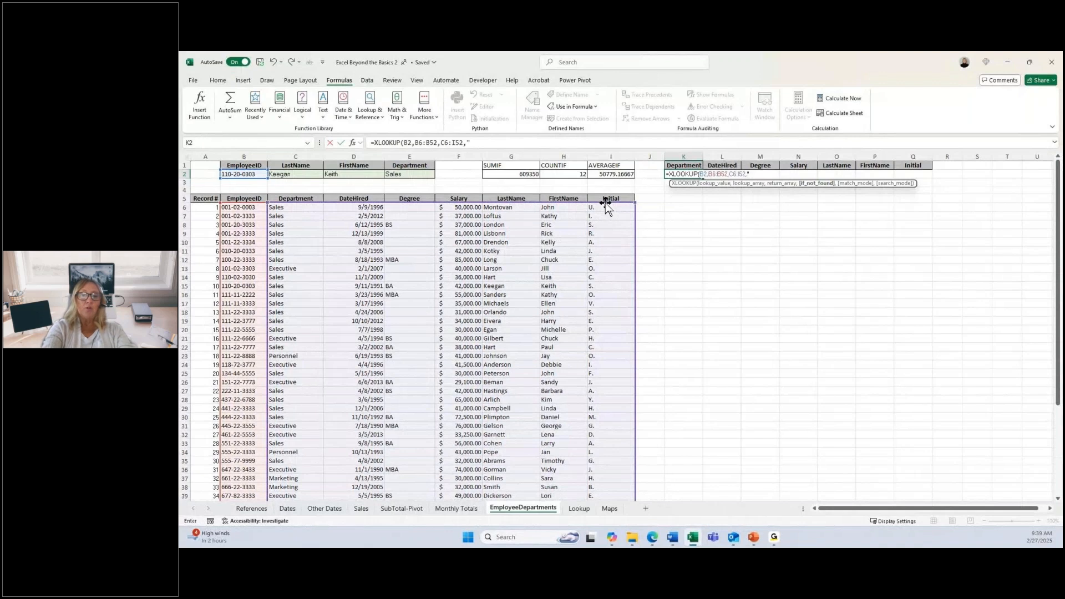
type("mp")
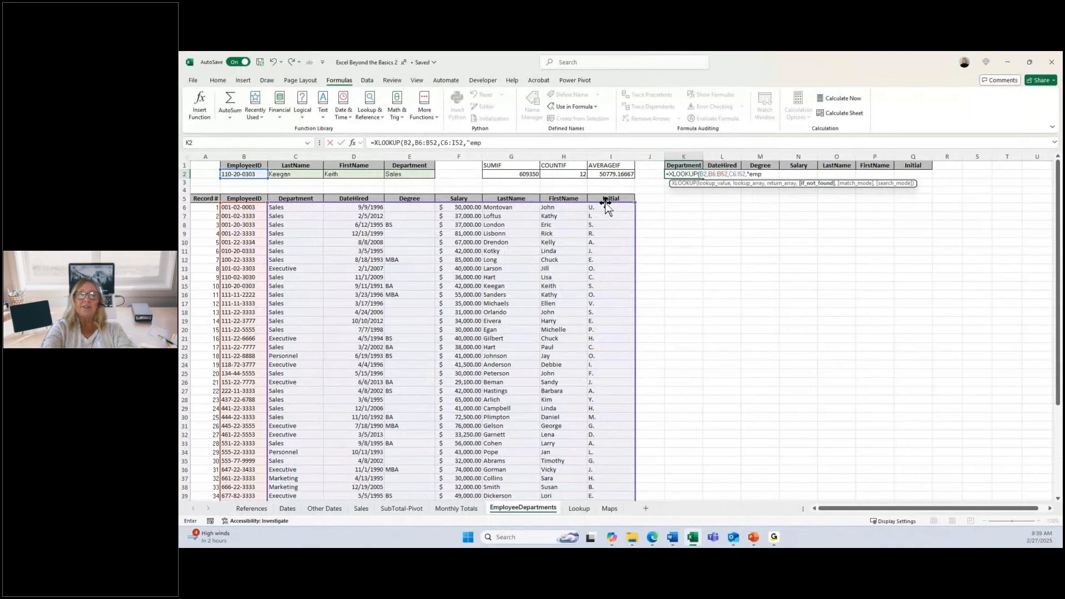
type(" ID No")
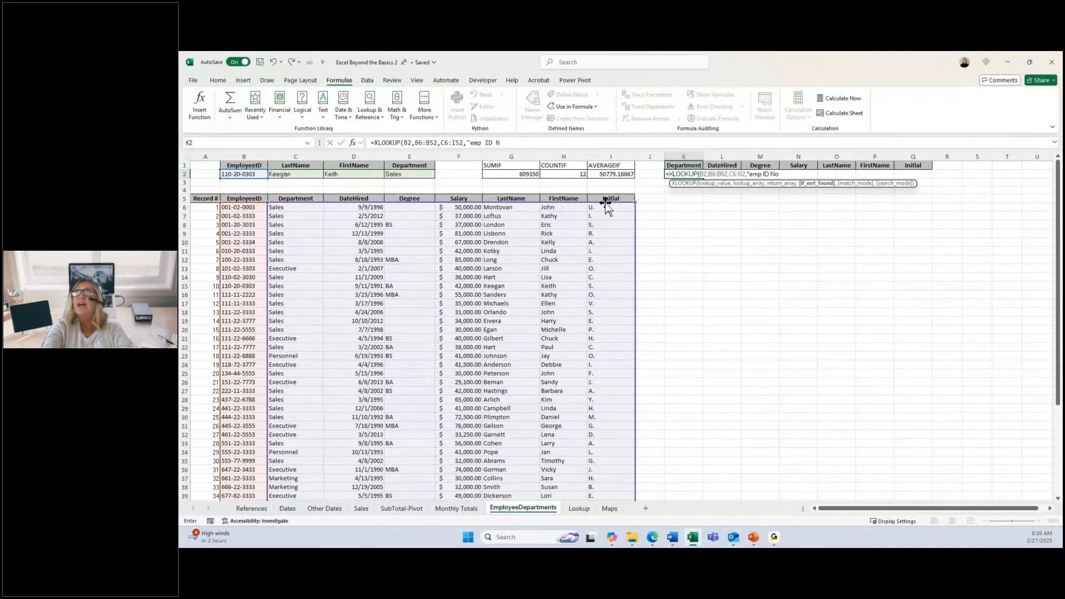
type("t o")
key("BackSpace")
key("BackSpace")
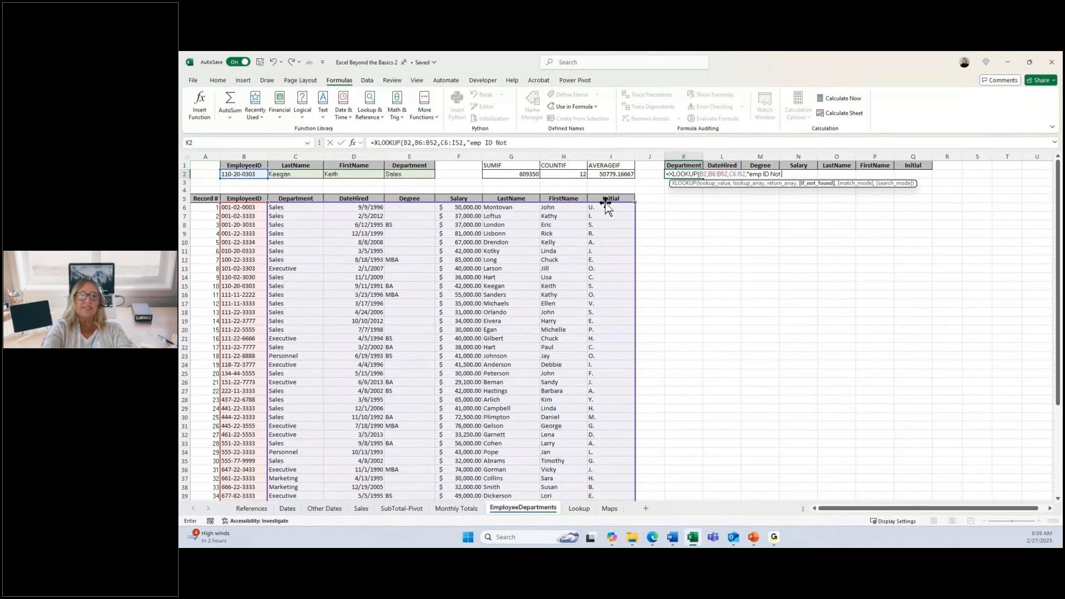
type("Found")
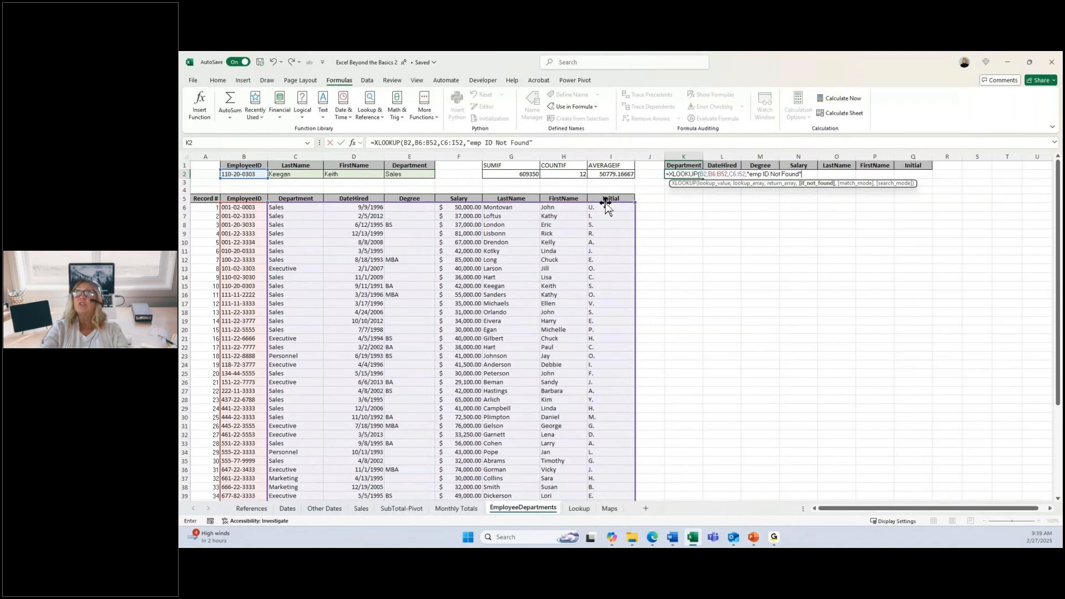
type("\"")
key("Return")
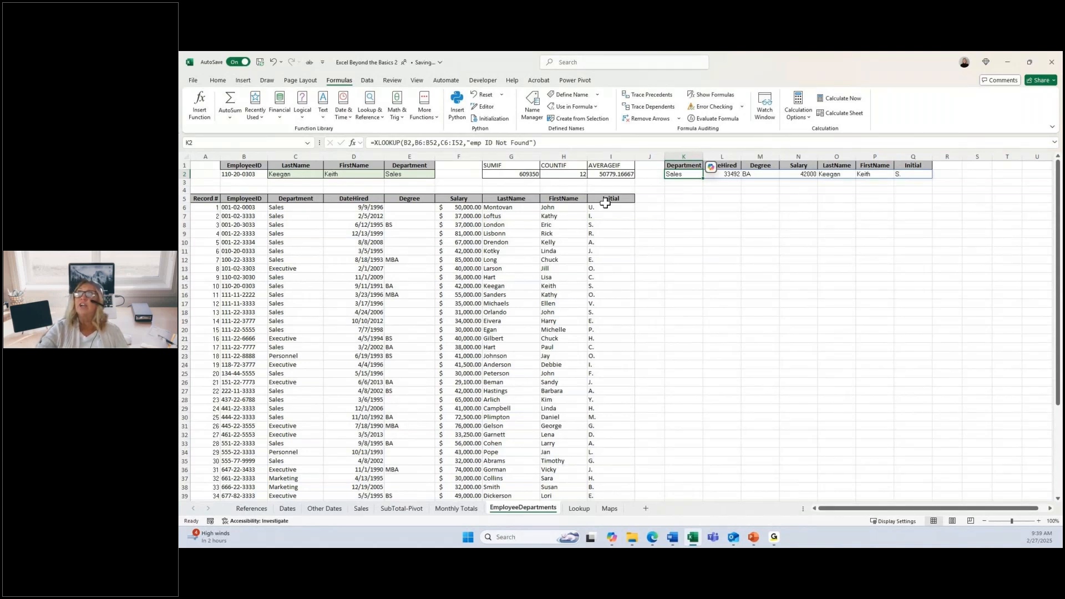
key("Right")
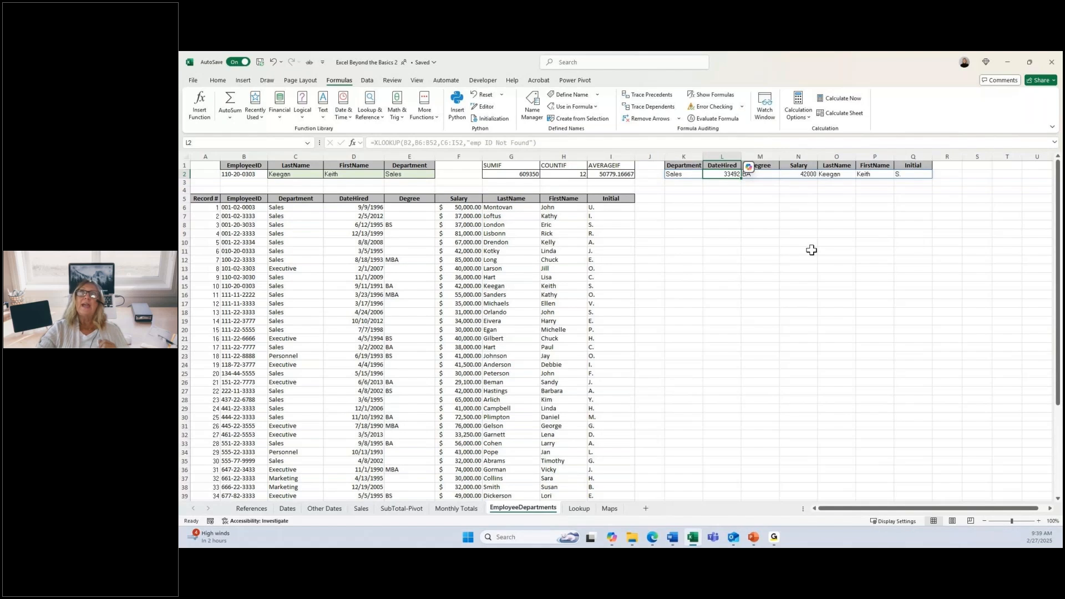
Step: Remove the last two digits of the EmployeeID in B2 to test the lookups with an invalid ID
left_click(245, 174)
left_click(430, 142)
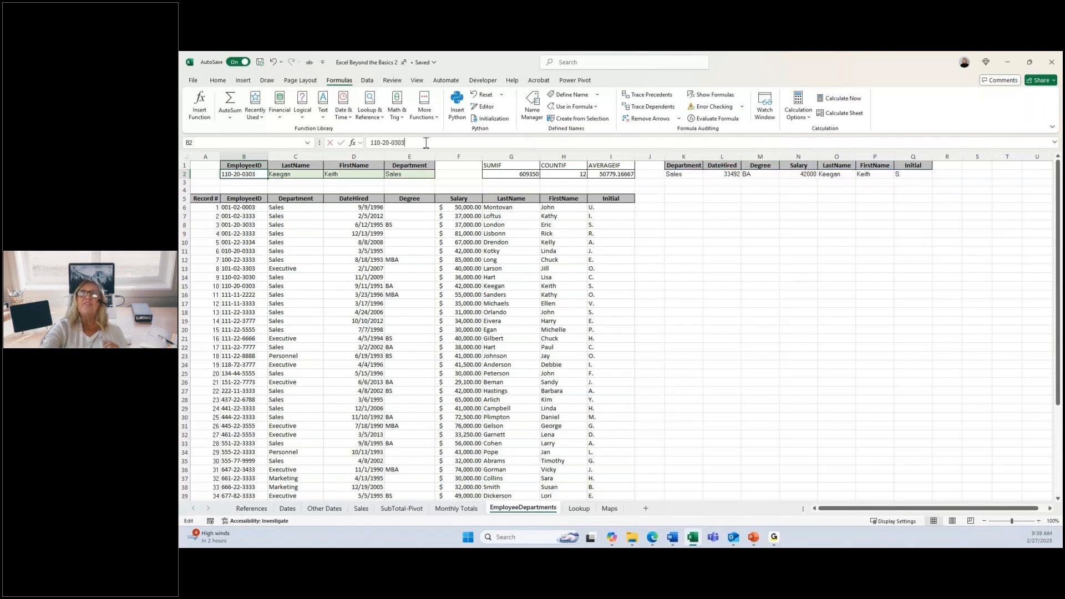
key("BackSpace")
key("BackSpace")
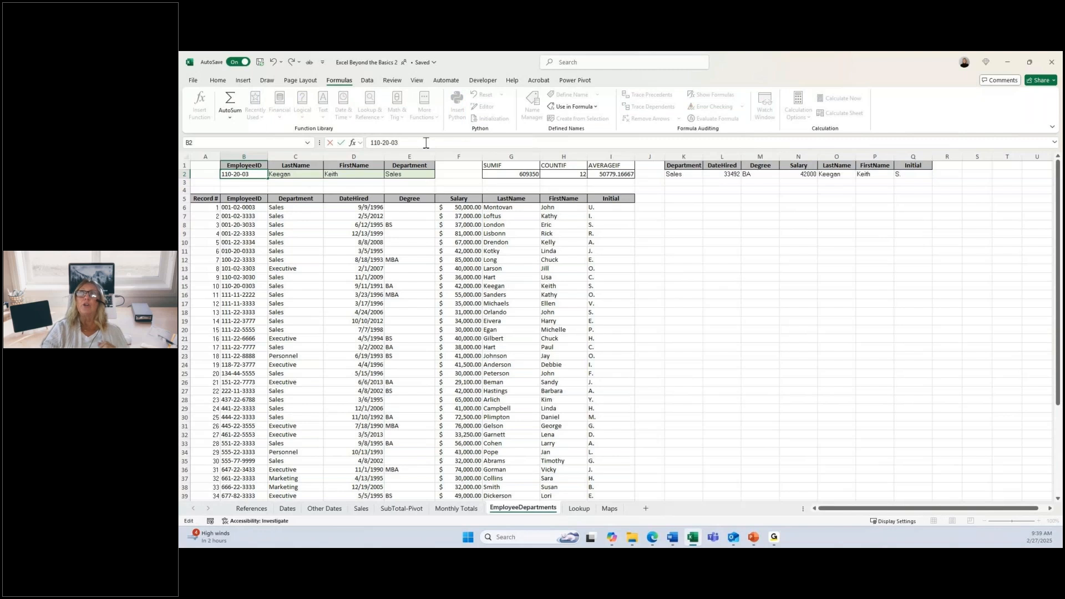
key("Return")
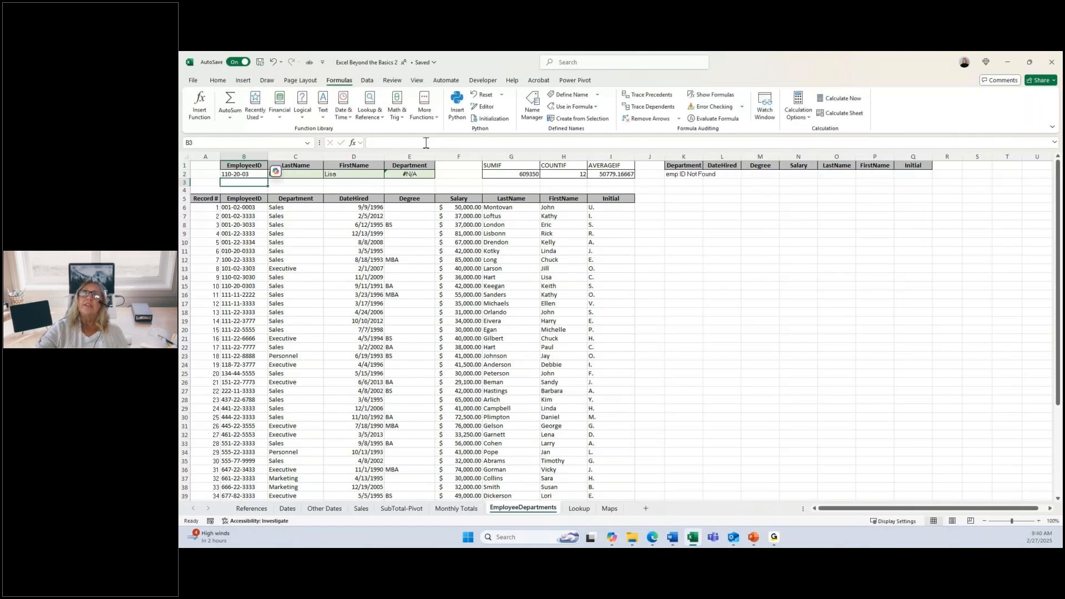
Step: Replace the EmployeeID in B2 with 00 and select the LastName lookup formula in C2
left_click(261, 175)
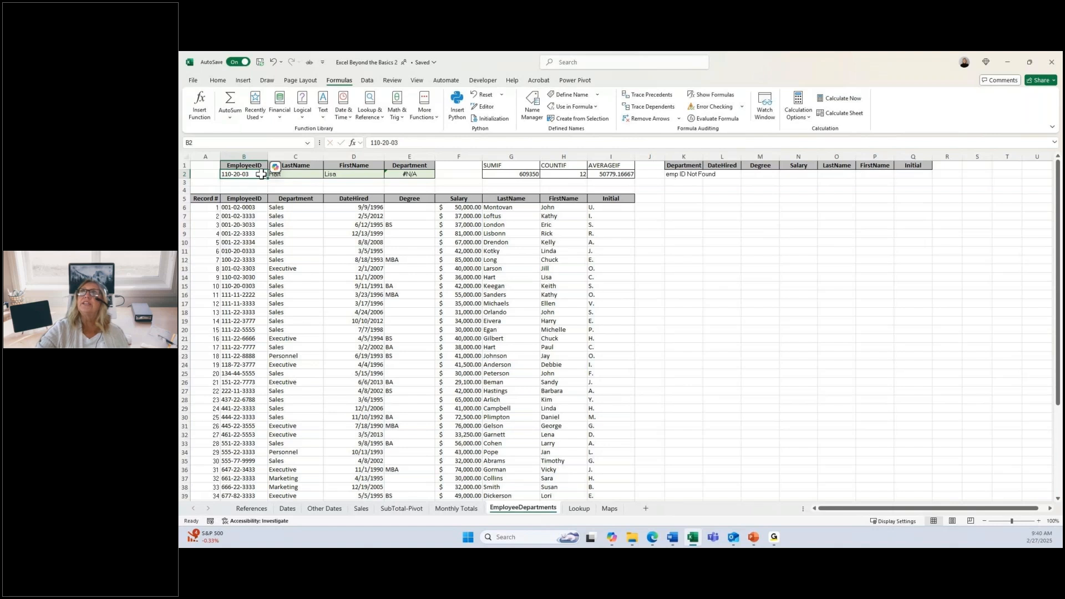
left_click(414, 146)
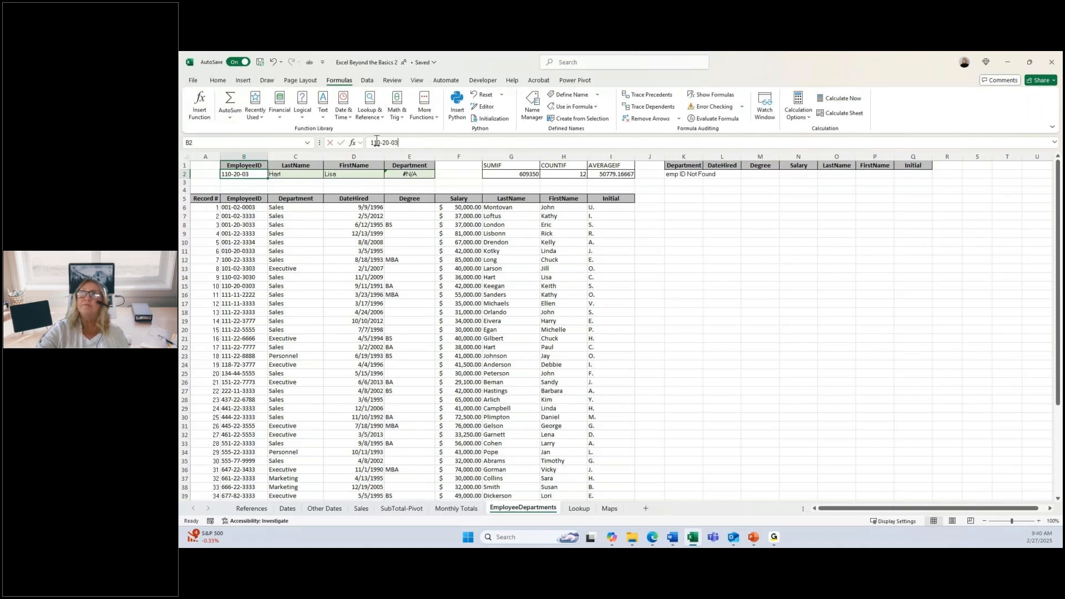
left_click_drag(377, 141, 371, 141)
type("00")
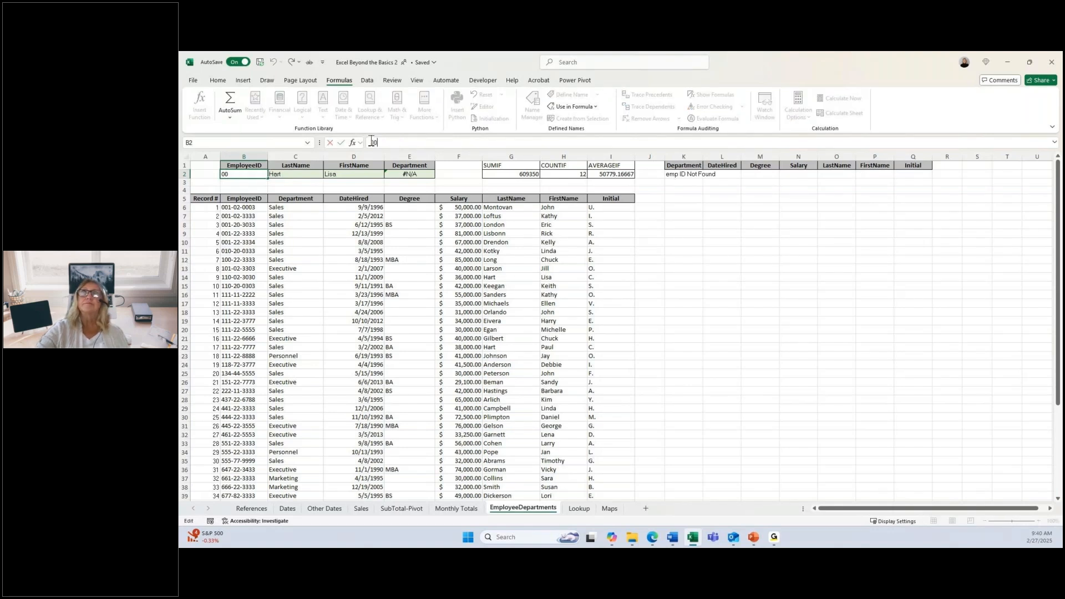
key("Return")
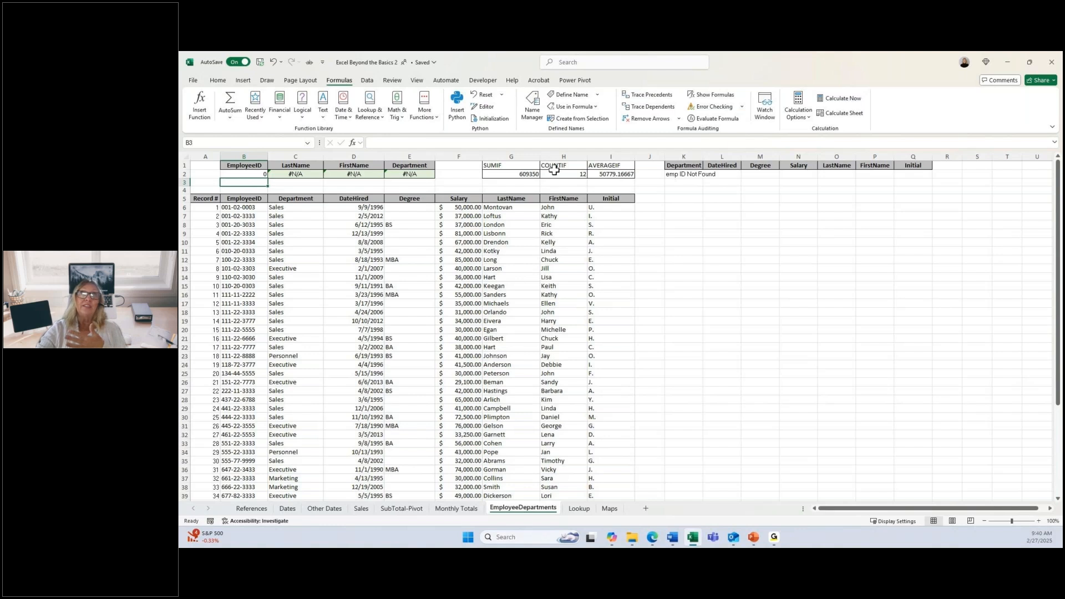
left_click(300, 173)
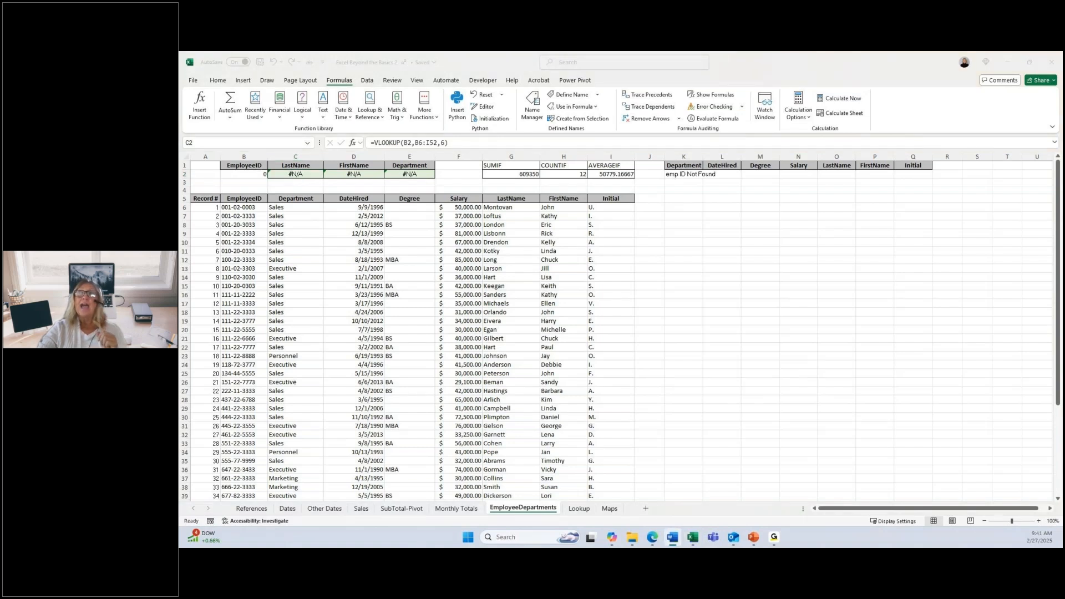
Step: On the Dates sheet, begin the Years of Service formula in F4 with =YEAR(TODAY())
left_click(287, 508)
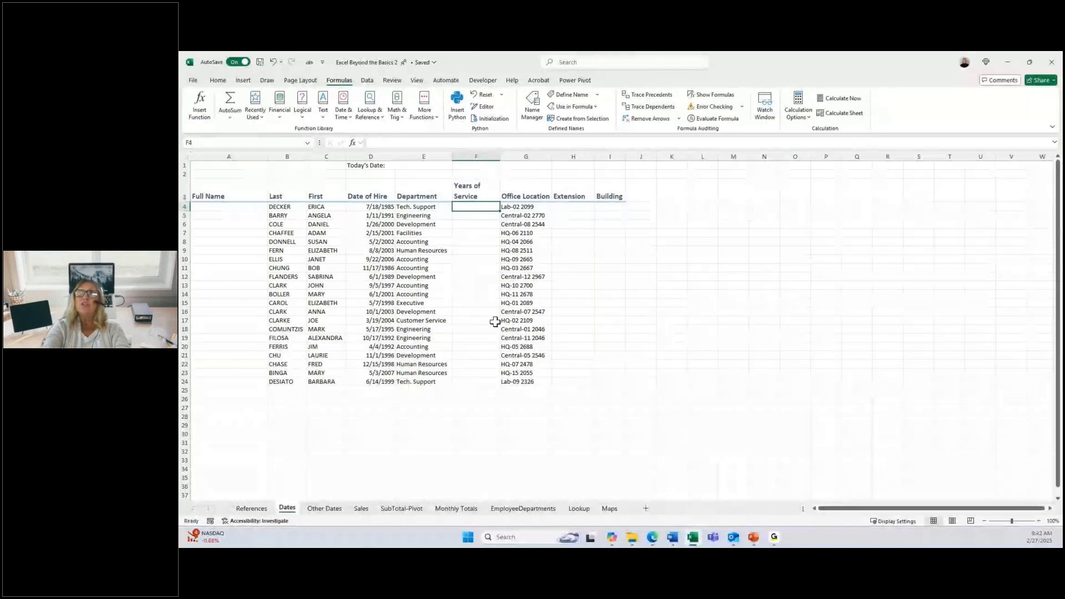
type("=")
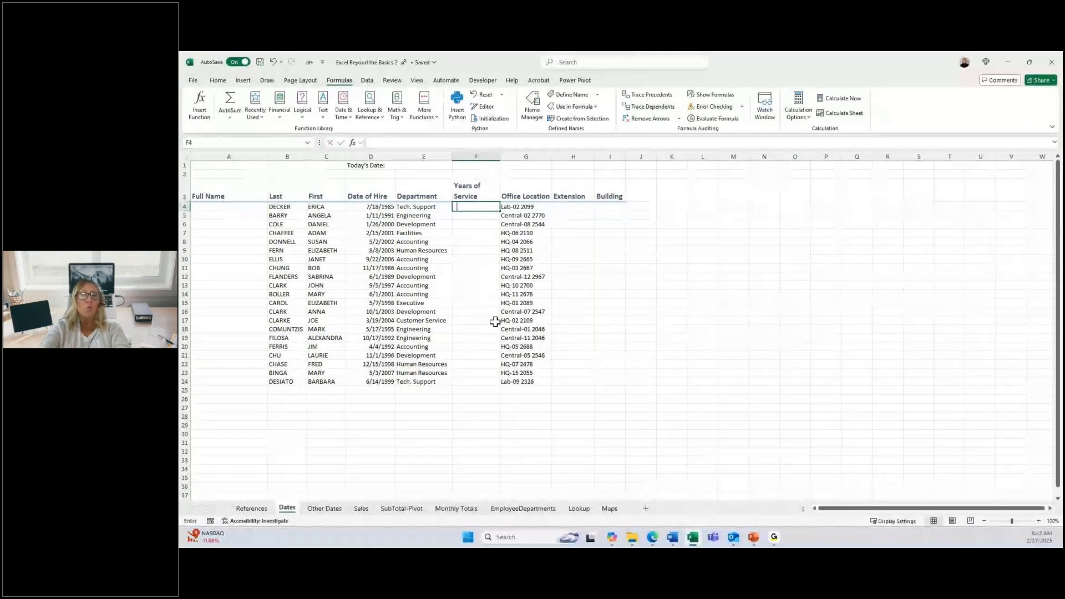
type("y")
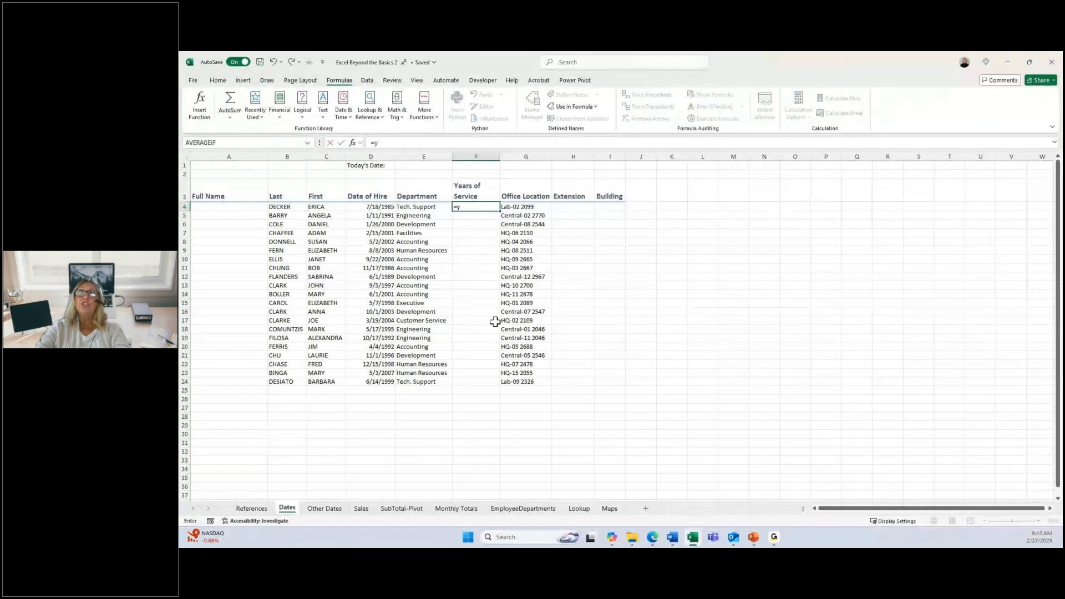
double_click(473, 216)
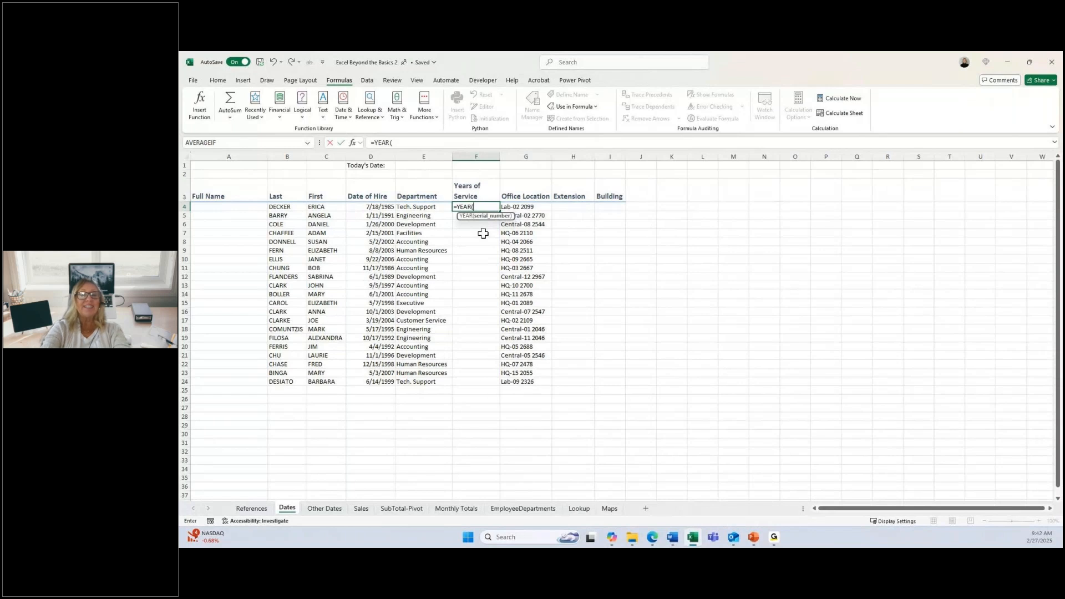
type("to")
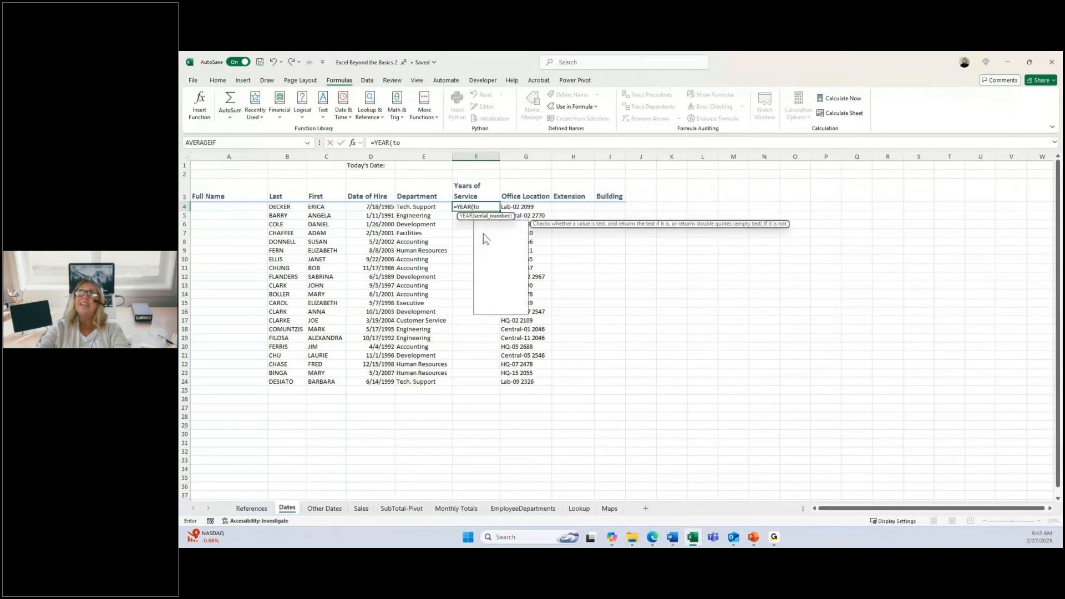
key("Tab")
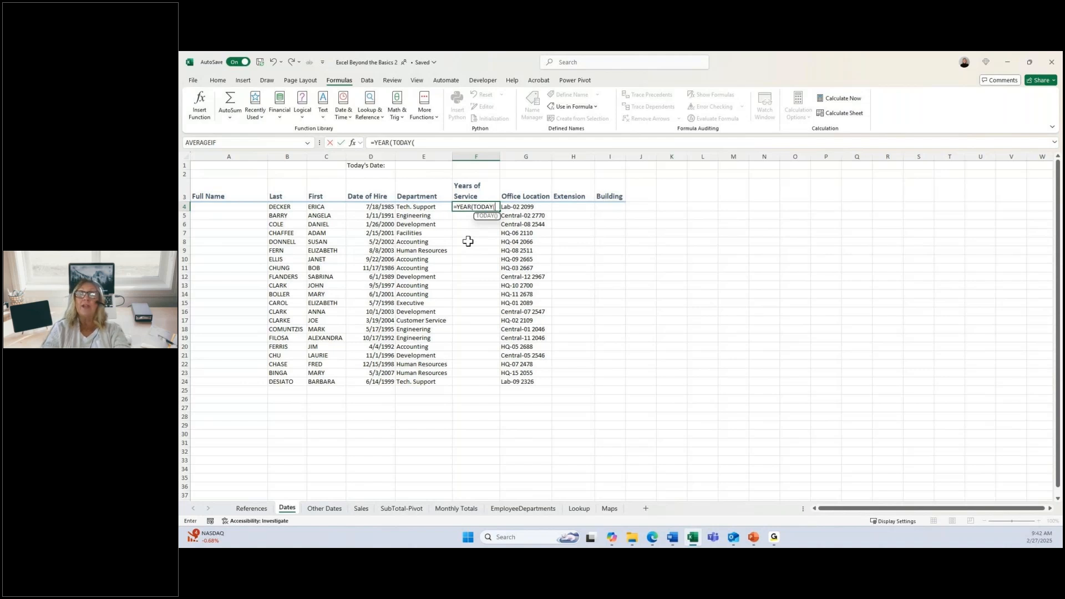
type(")")
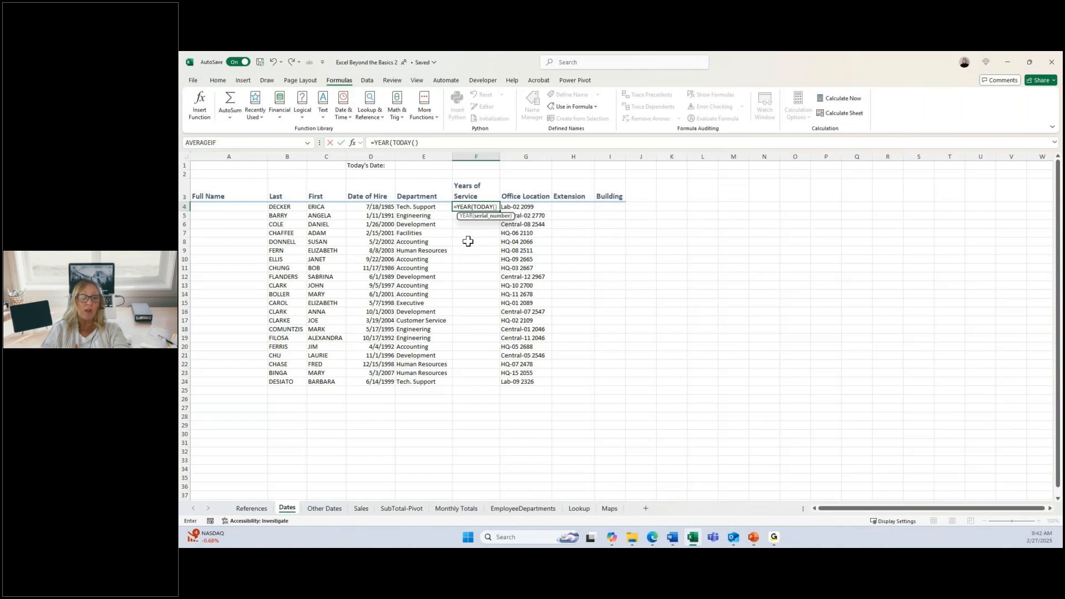
type(")-y")
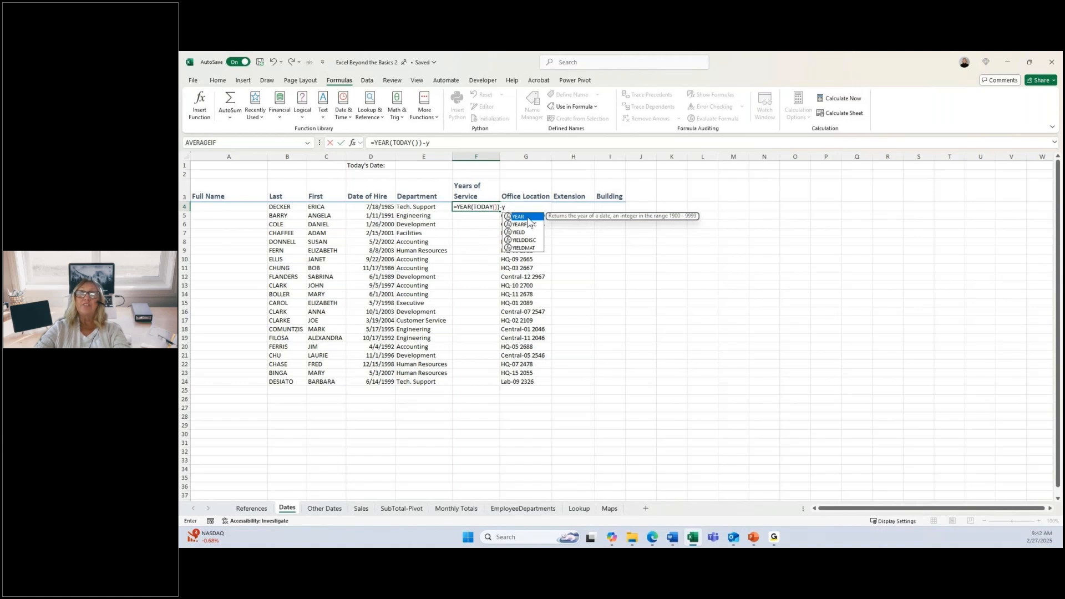
Step: Complete the Years of Service formula in F4 by subtracting YEAR(D4), the year of the hire date, and enter it
key("Tab")
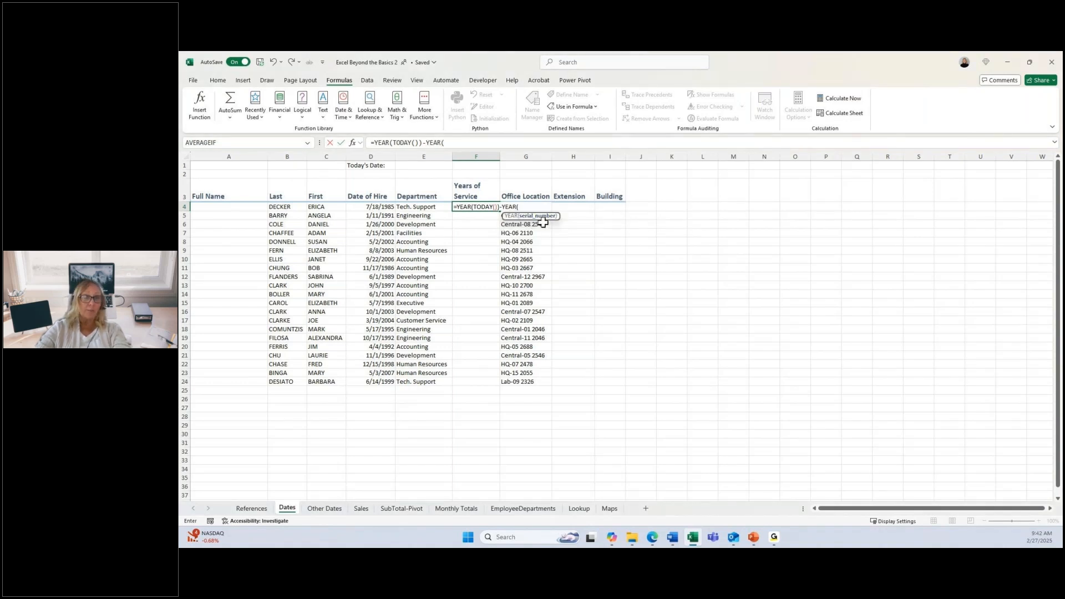
left_click(375, 207)
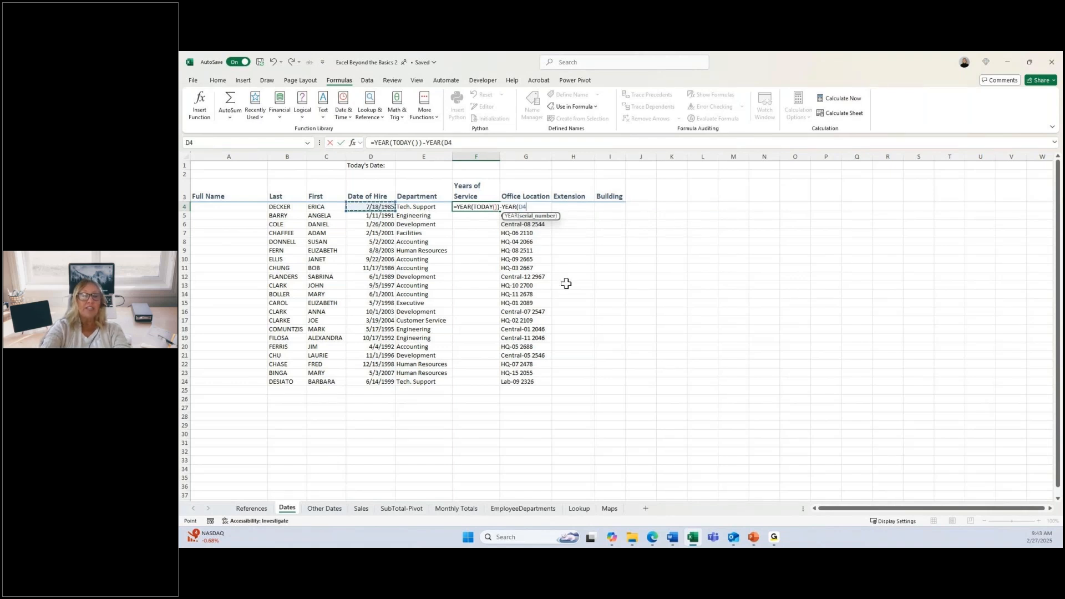
type(")")
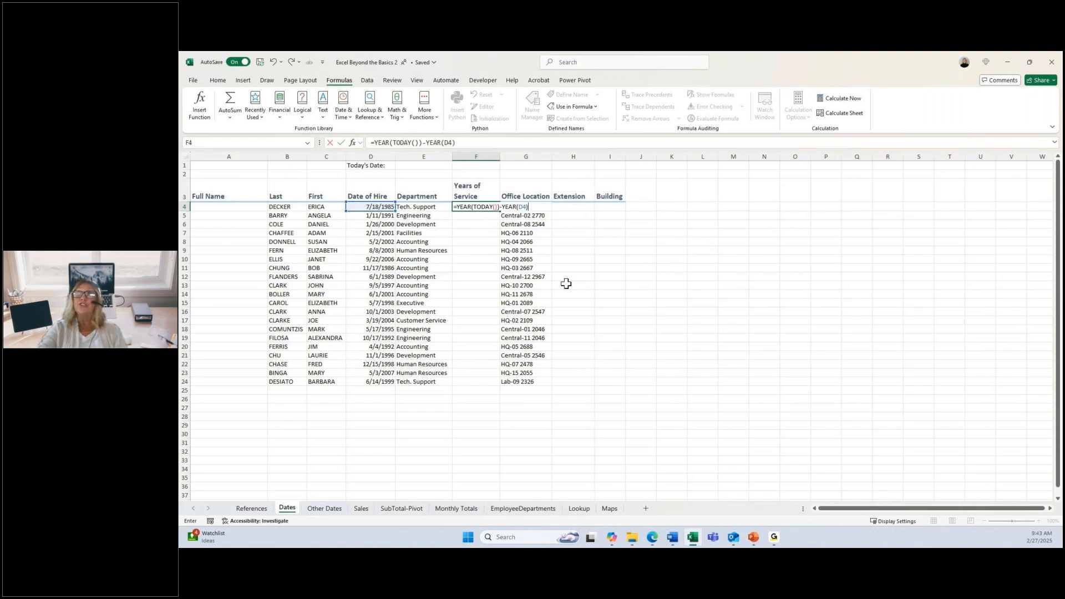
key("ctrl+Return")
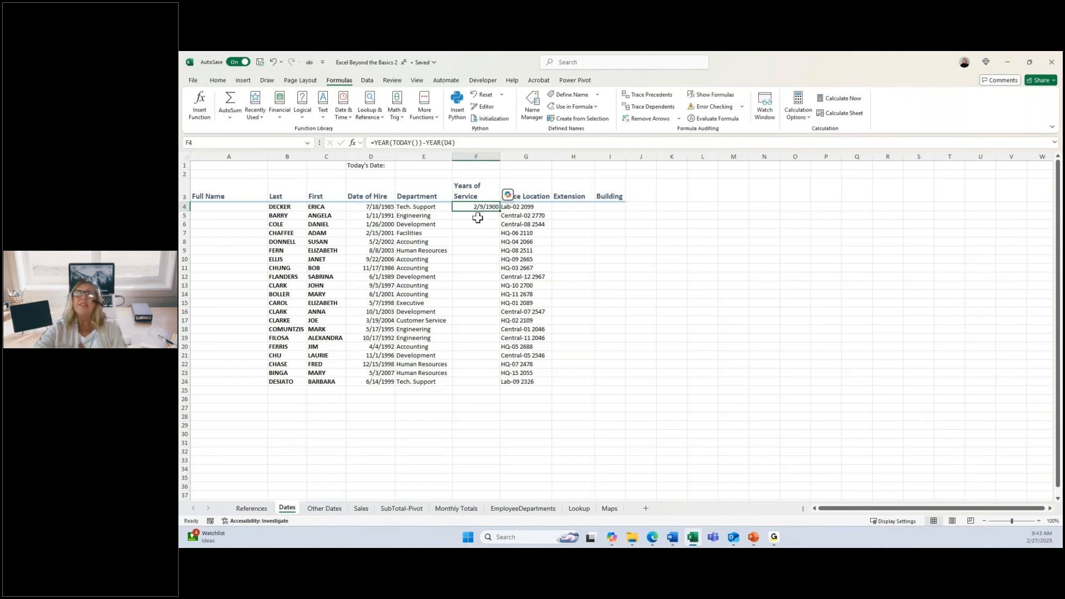
Step: Format the Years of Service result in F4 with the General number format
left_click(223, 85)
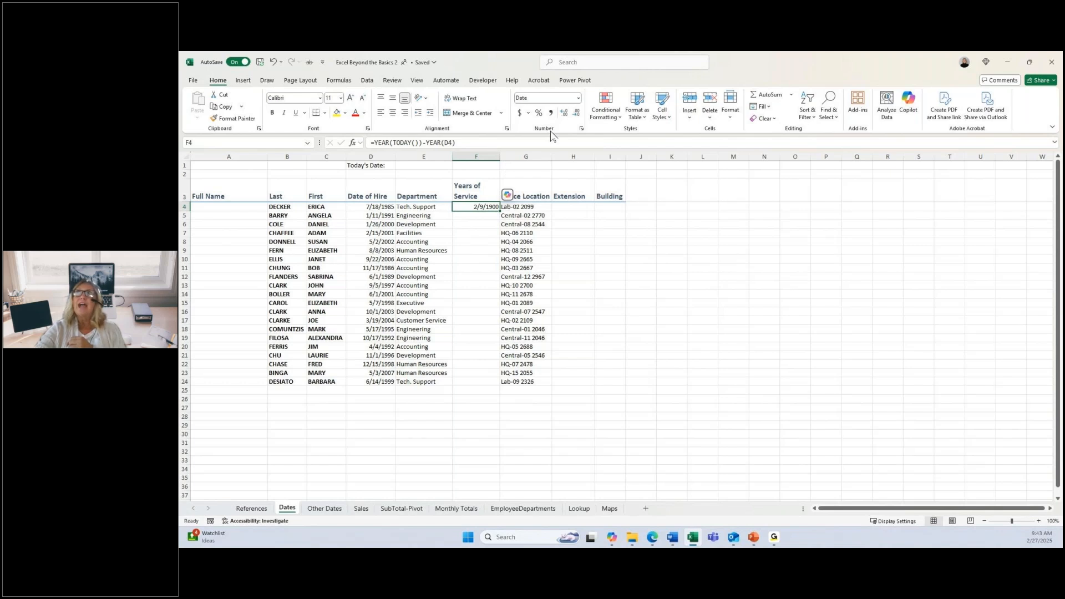
left_click(579, 100)
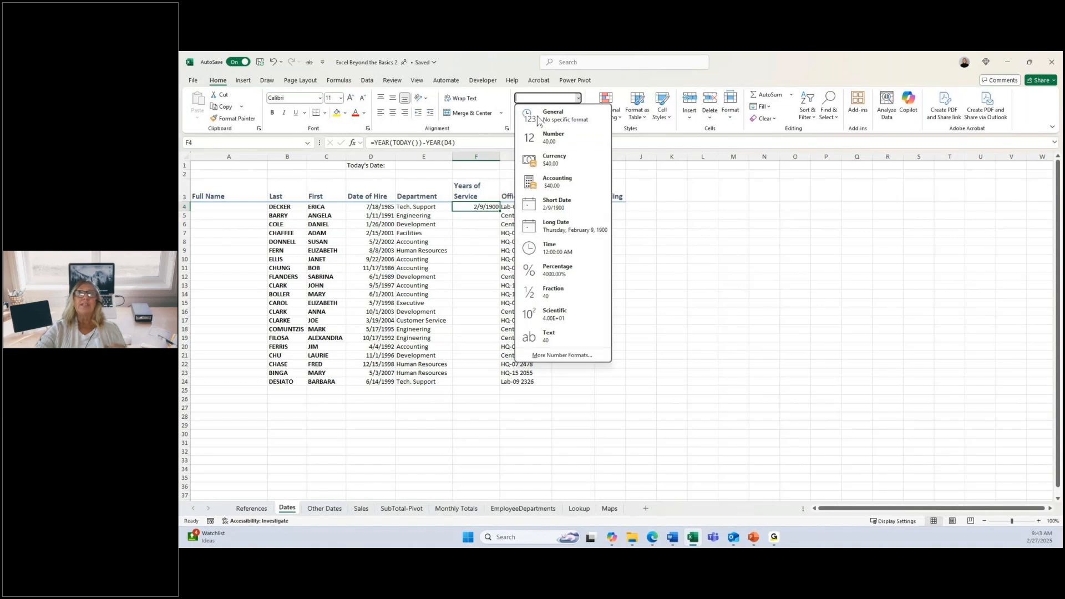
left_click(539, 121)
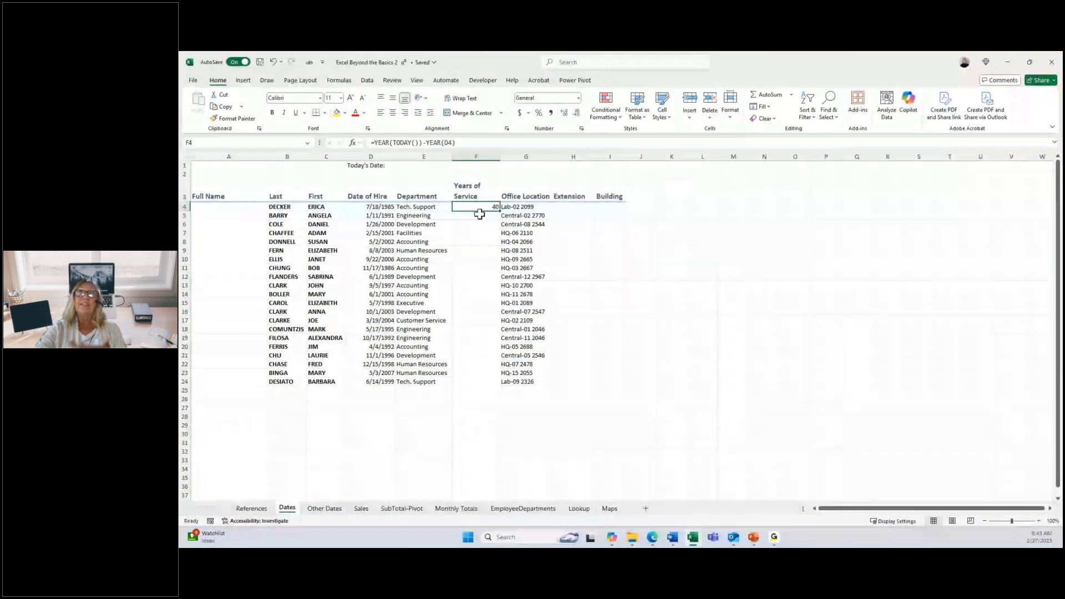
Step: Check the hire date in D4 and copy the Years of Service formula from F4 down to F24
key("Left")
key("Left")
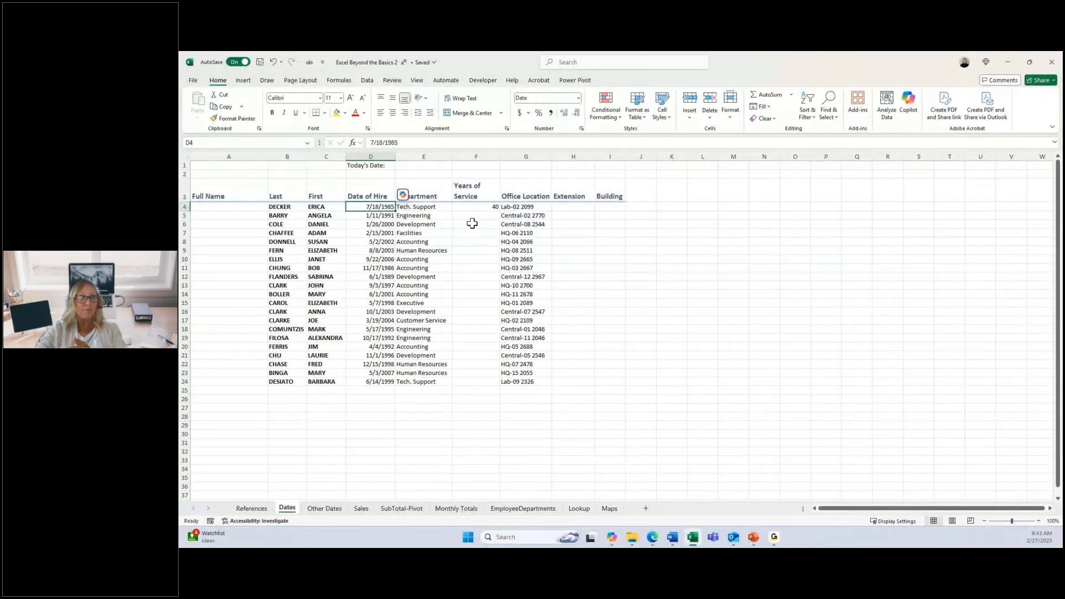
left_click(491, 207)
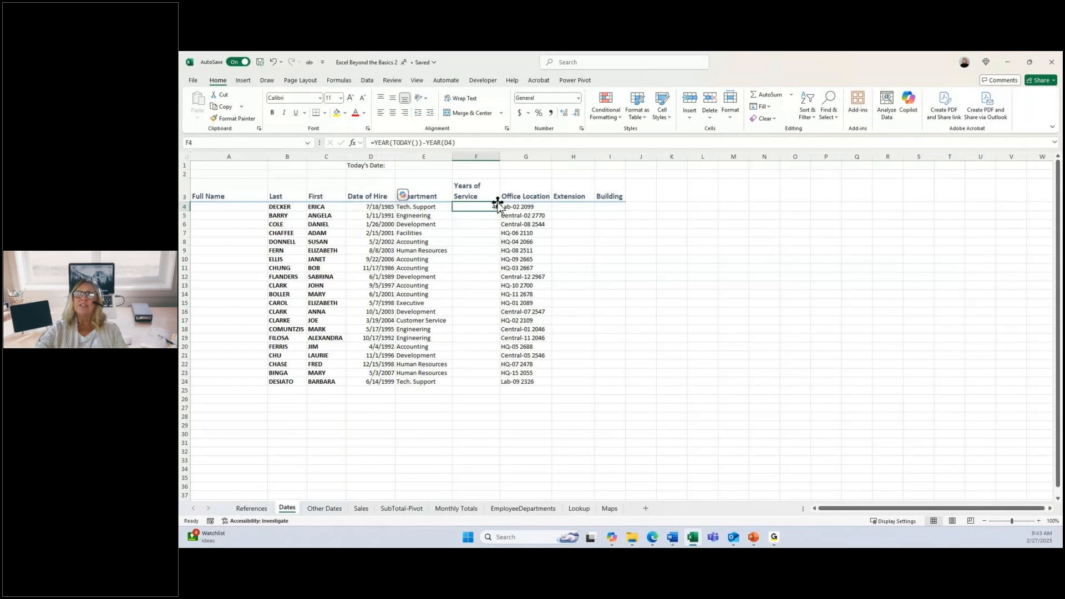
left_click_drag(499, 210, 500, 389)
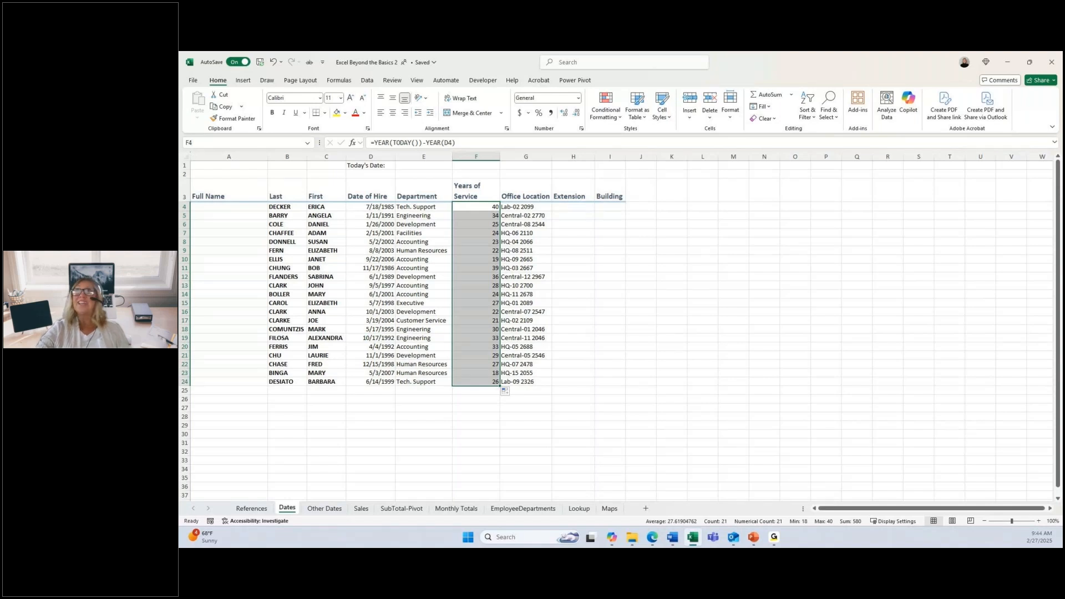
Step: Enter 2099 as the sample extension in H4 and Flash Fill the rest of the Extension column
left_click(571, 207)
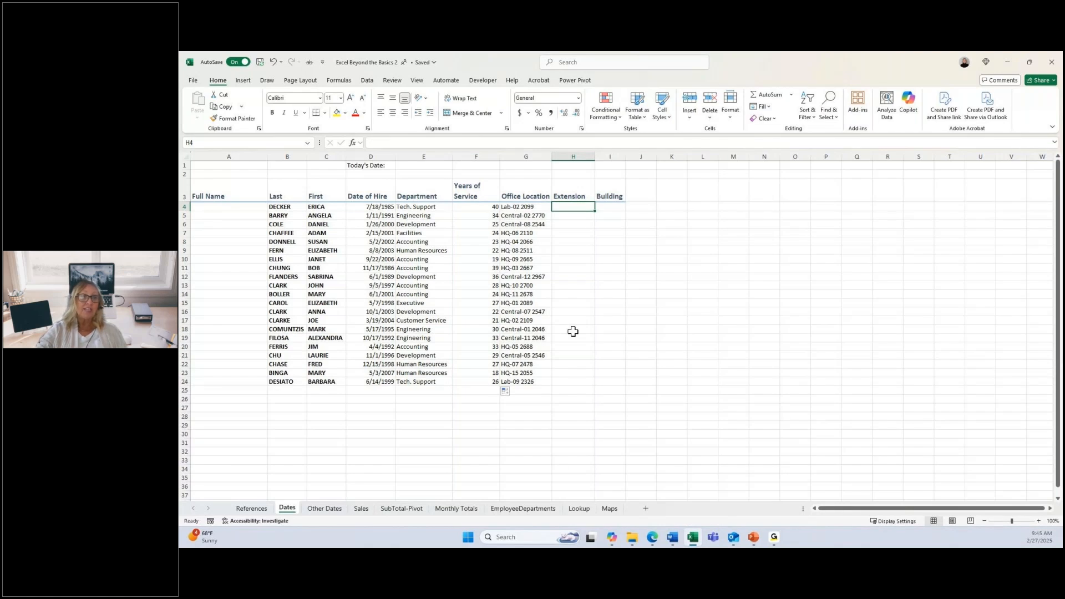
key("alt+Tab")
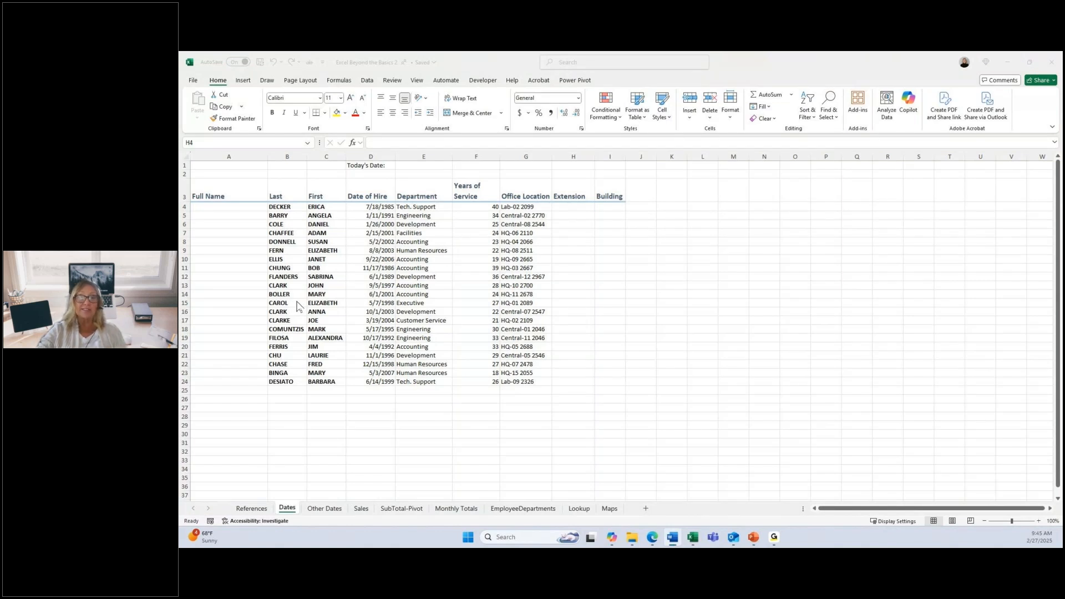
left_click(561, 211)
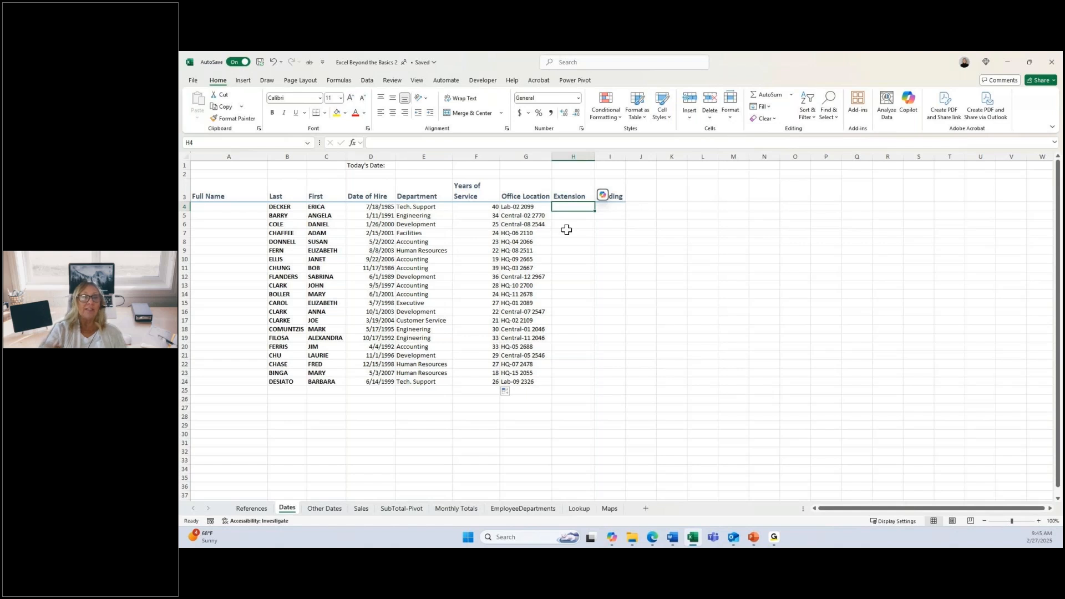
type("2099")
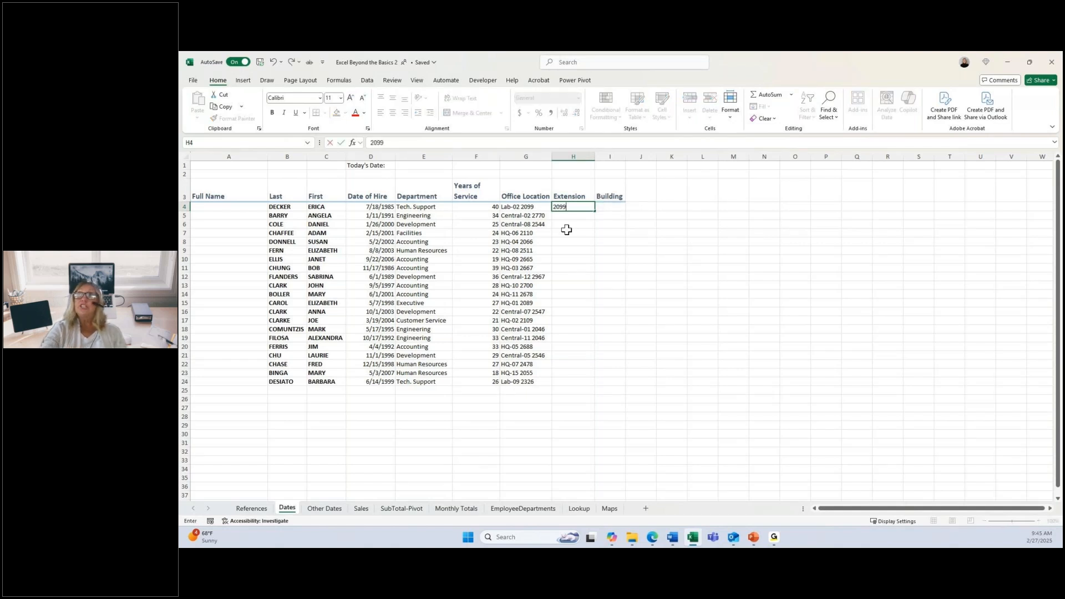
key("ctrl+Return")
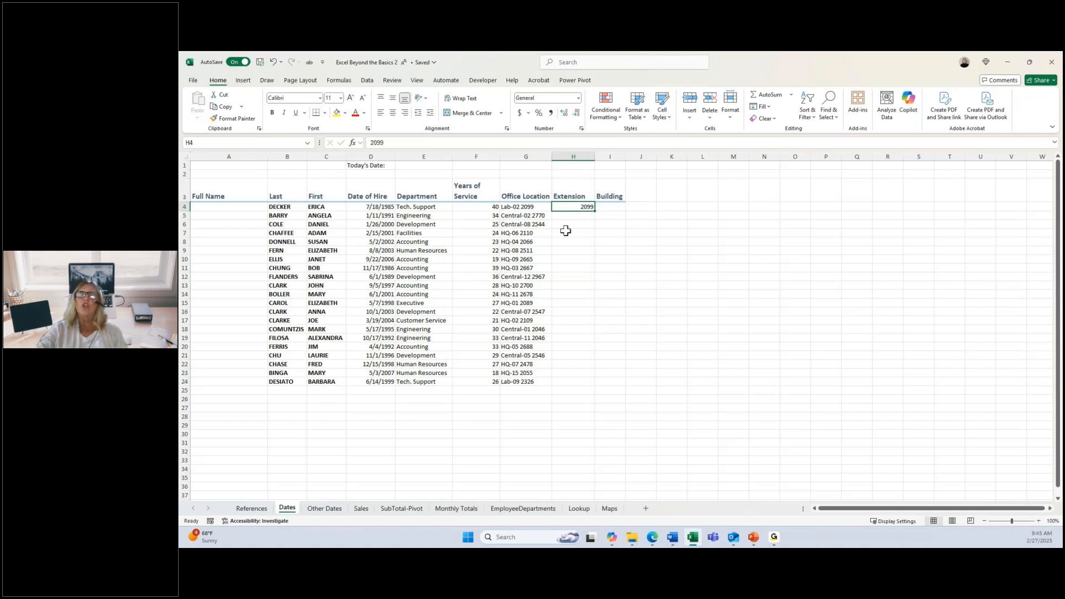
left_click(366, 81)
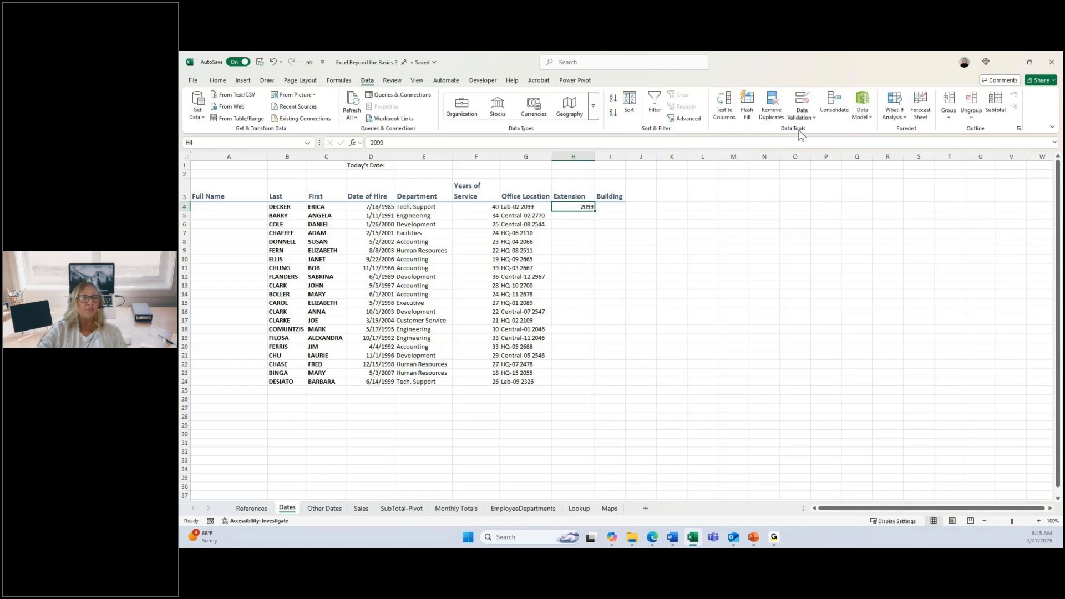
left_click(746, 105)
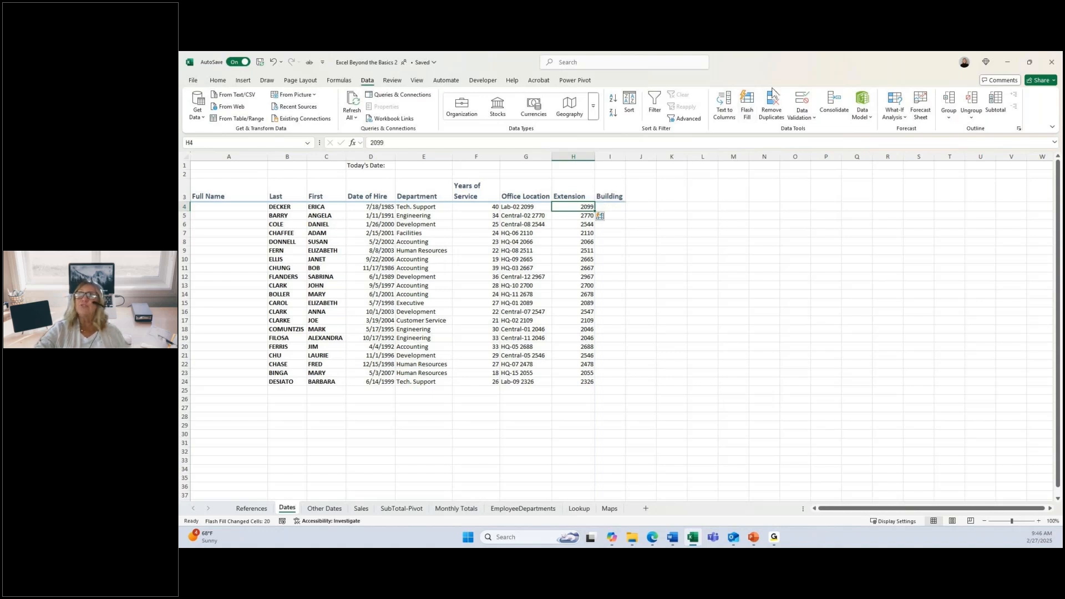
Step: Enter Lab as the sample building in I4 and Flash Fill the rest of the Building column
left_click(610, 206)
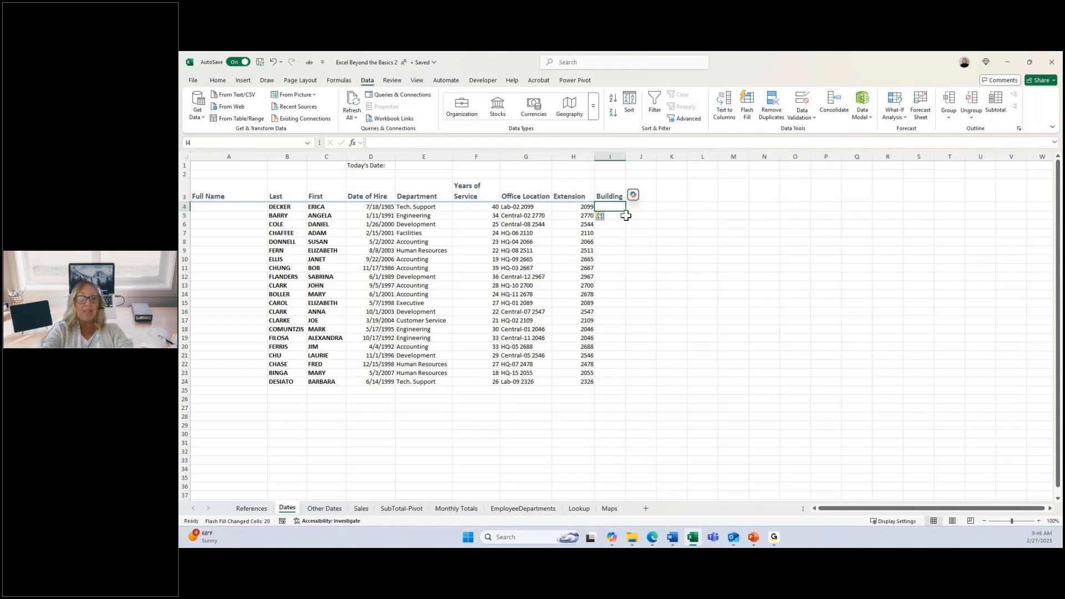
type("Lab")
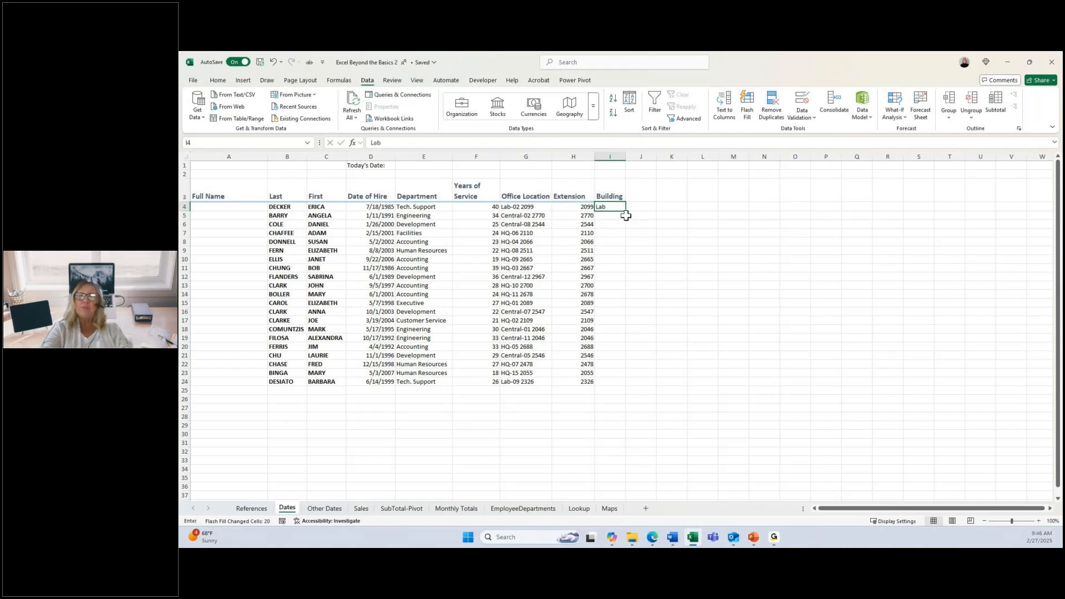
key("ctrl+Return")
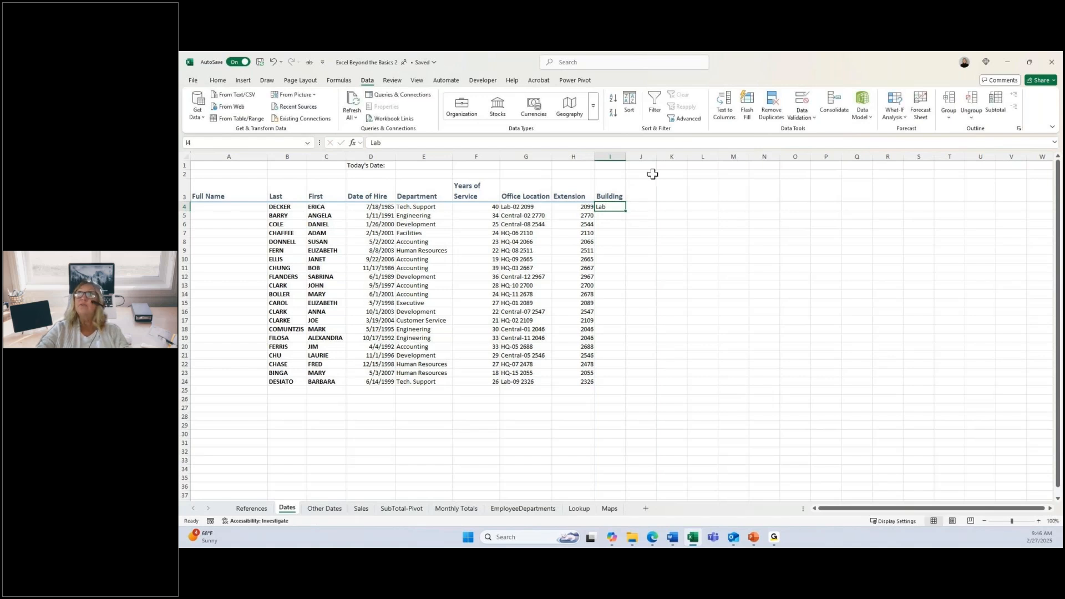
left_click(745, 108)
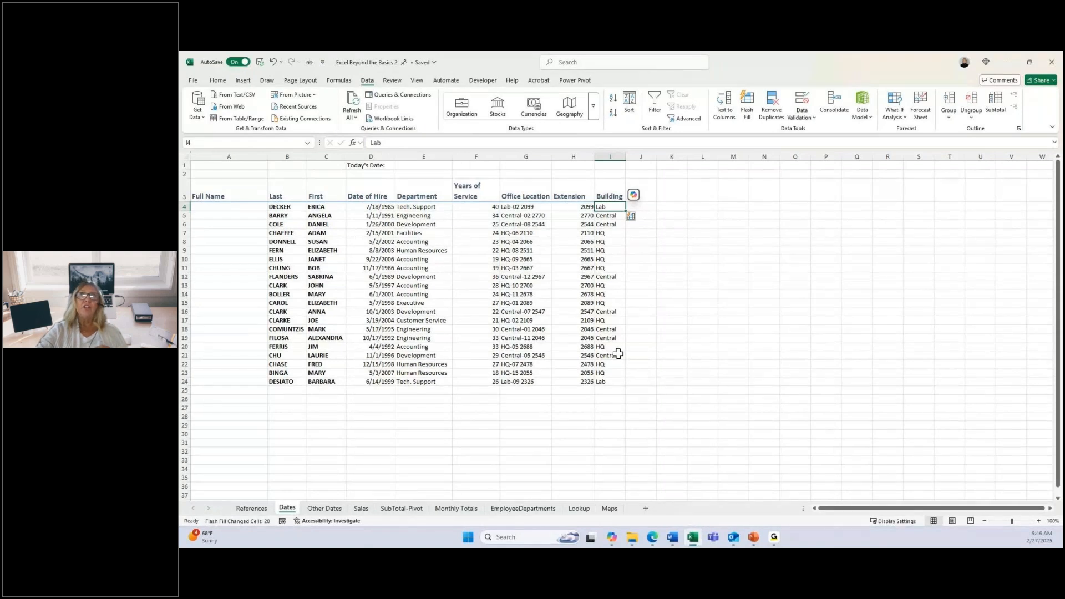
Step: Enter the first employee's full name, first name before last in title case, in A4 and Flash Fill the Full Name column
left_click(232, 207)
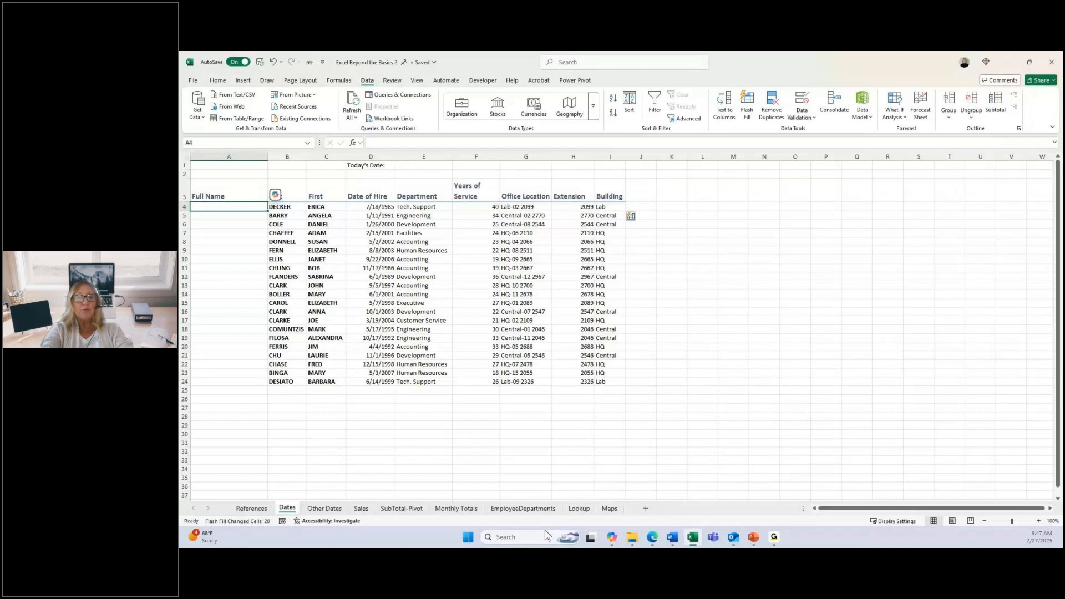
type("Erica Decker")
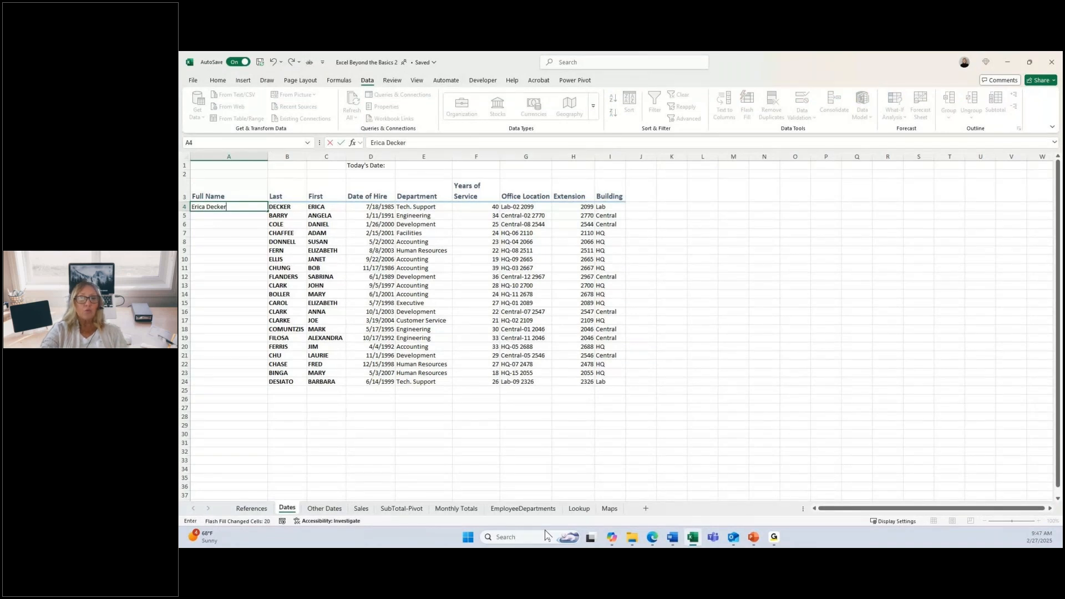
key("ctrl+Return")
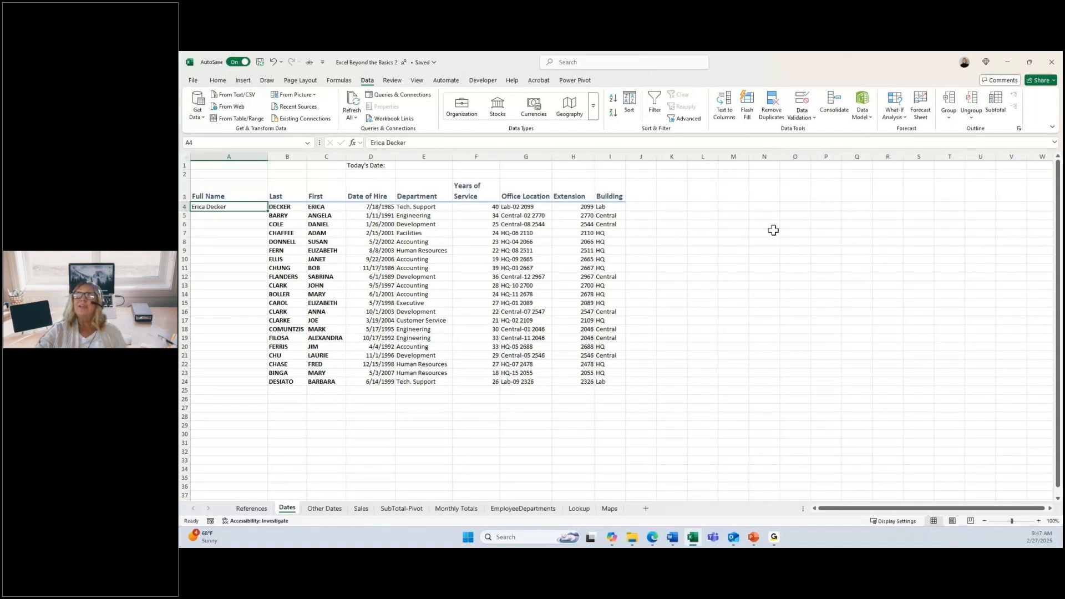
left_click(754, 118)
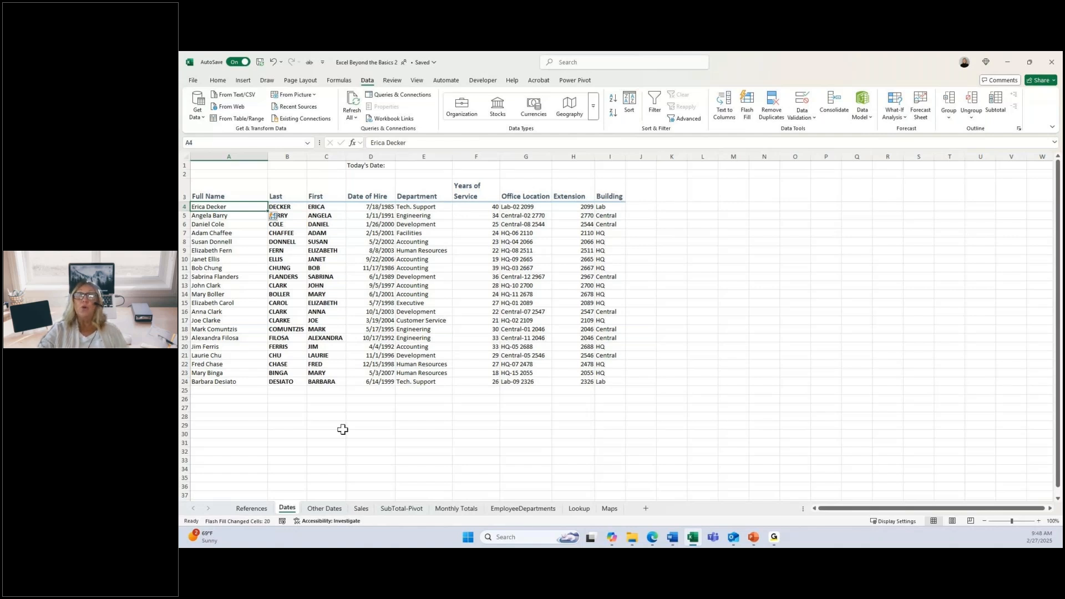
Step: On the SubTotal-Pivot sheet, sort the sales data by Salesperson from A to Z
left_click(387, 510)
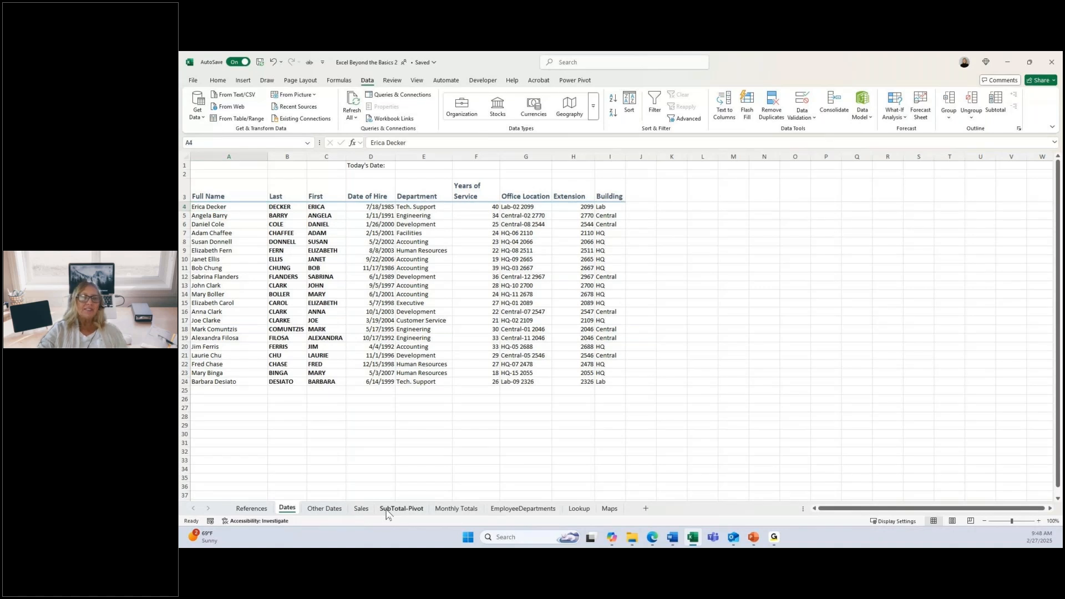
left_click(387, 510)
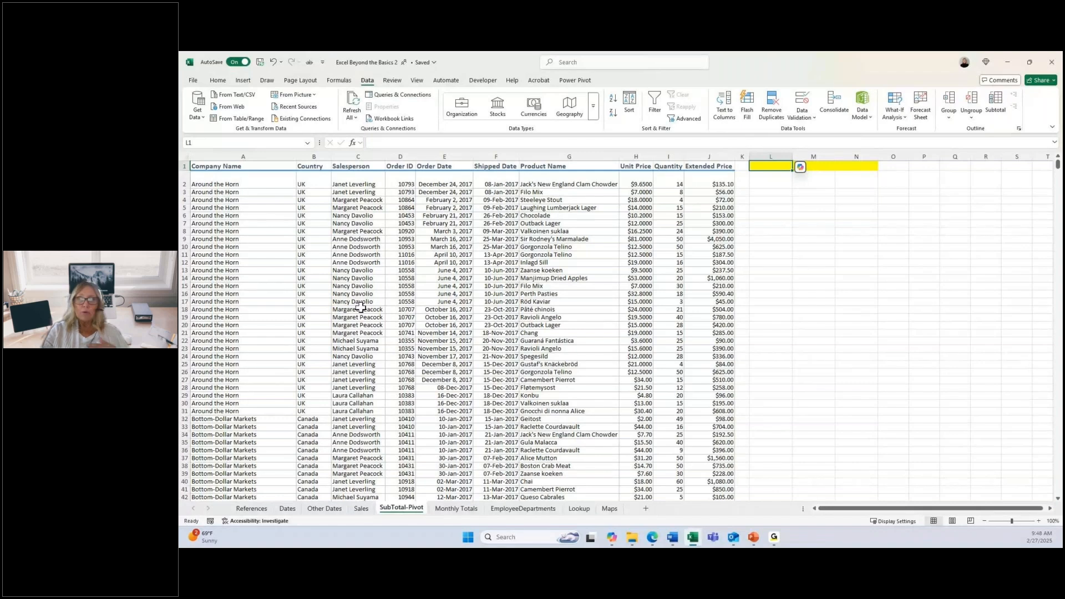
left_click(358, 192)
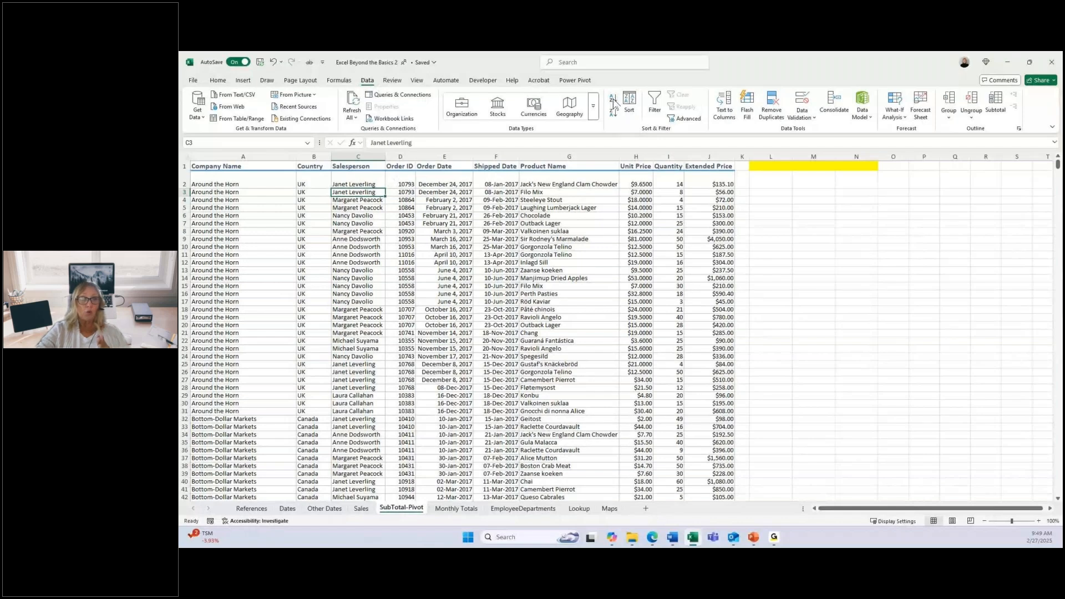
left_click(614, 102)
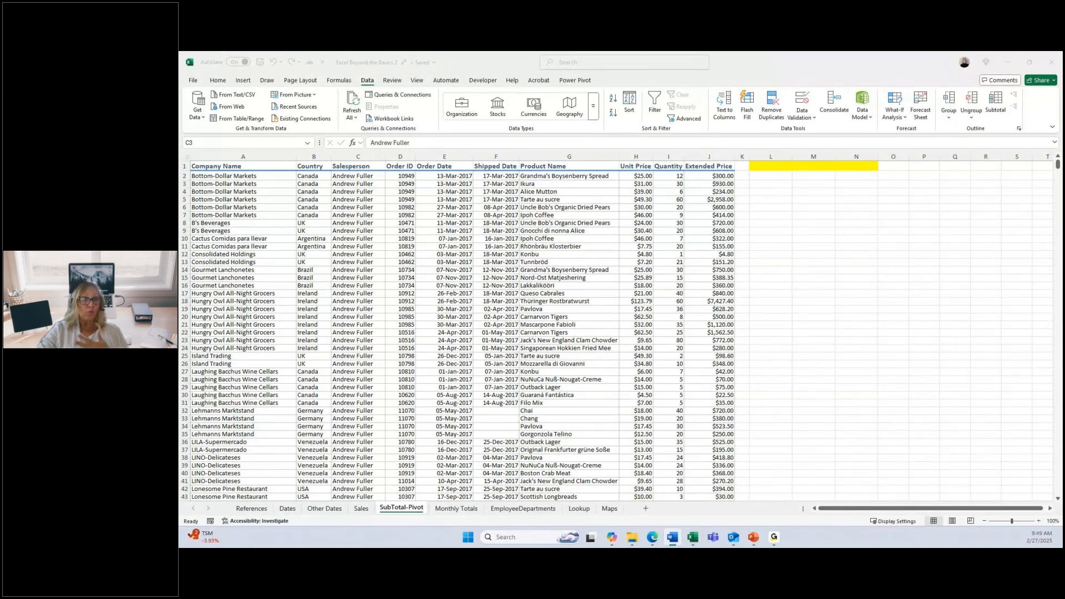
left_click(490, 256)
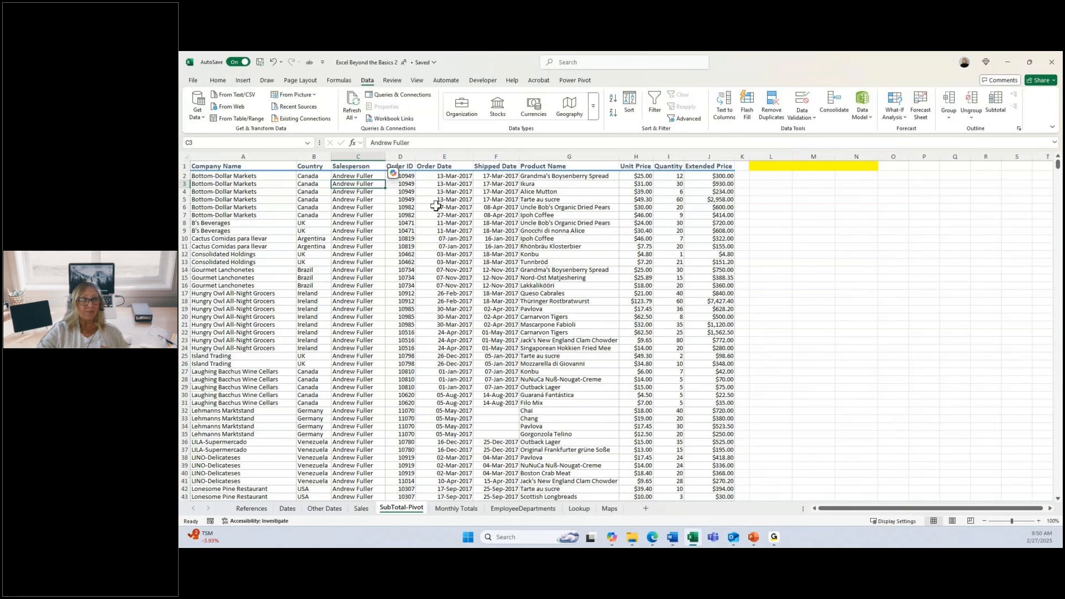
Step: Turn on filtering for the sales data and sort it by Country from A to Z
left_click(654, 113)
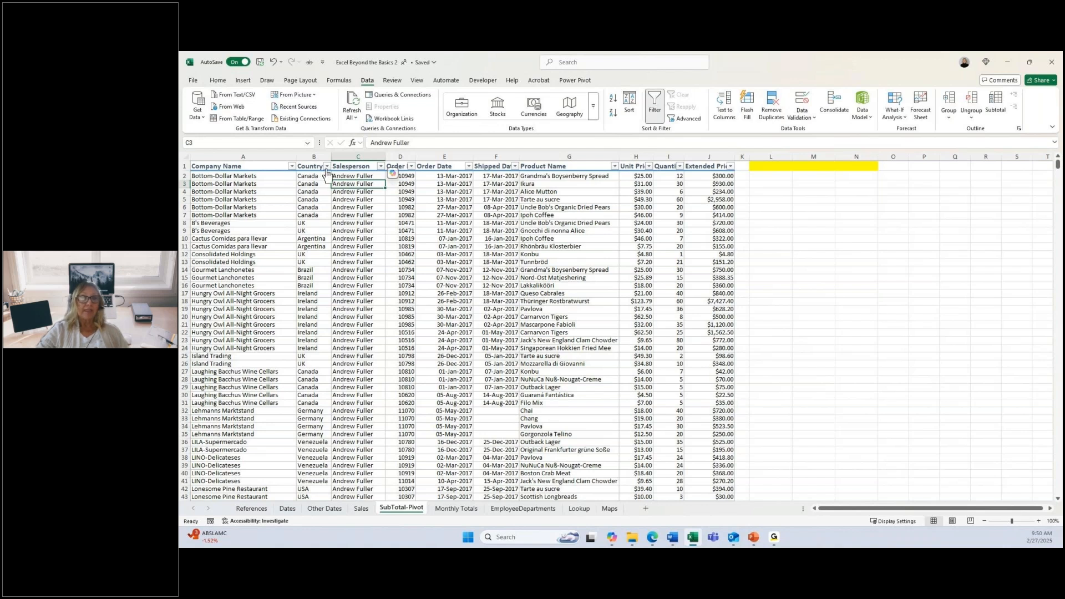
left_click(327, 166)
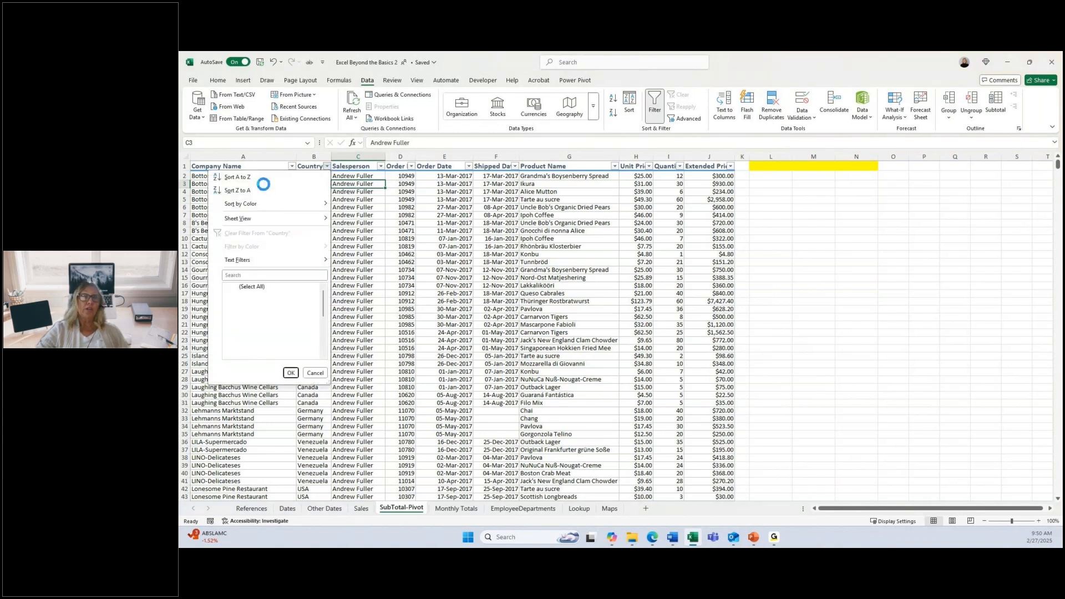
left_click(243, 179)
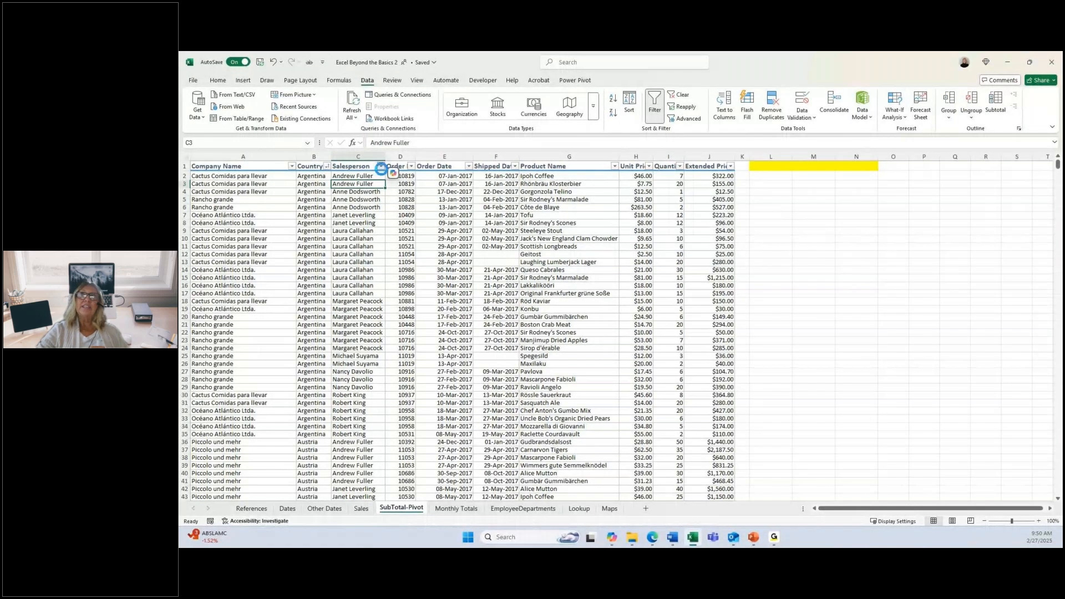
Step: Filter the sales data by Salesperson to show only the eighth salesperson in the alphabetical name list
left_click(381, 167)
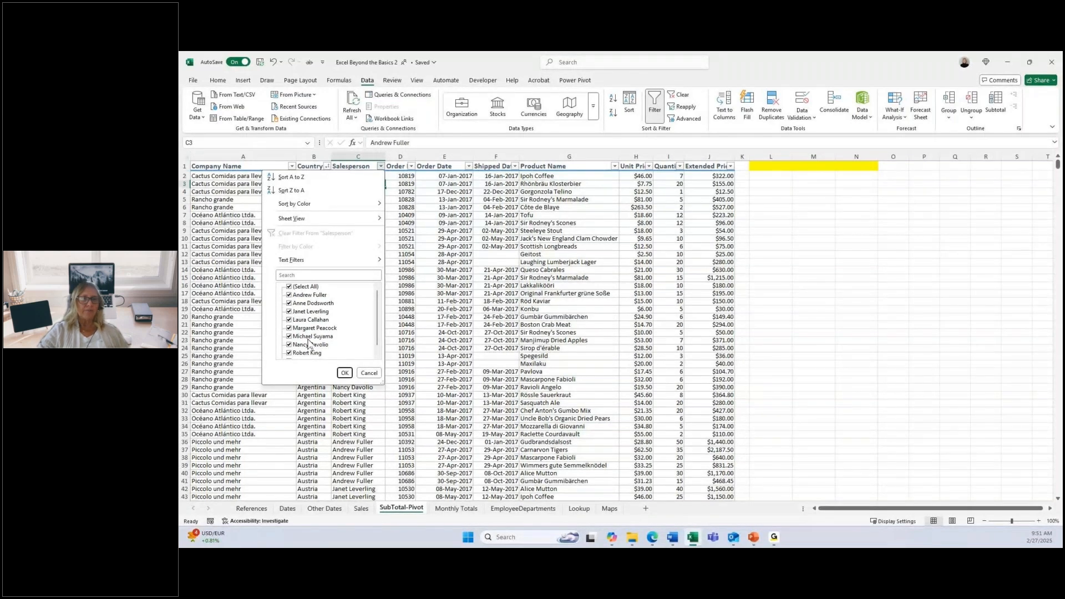
left_click(289, 287)
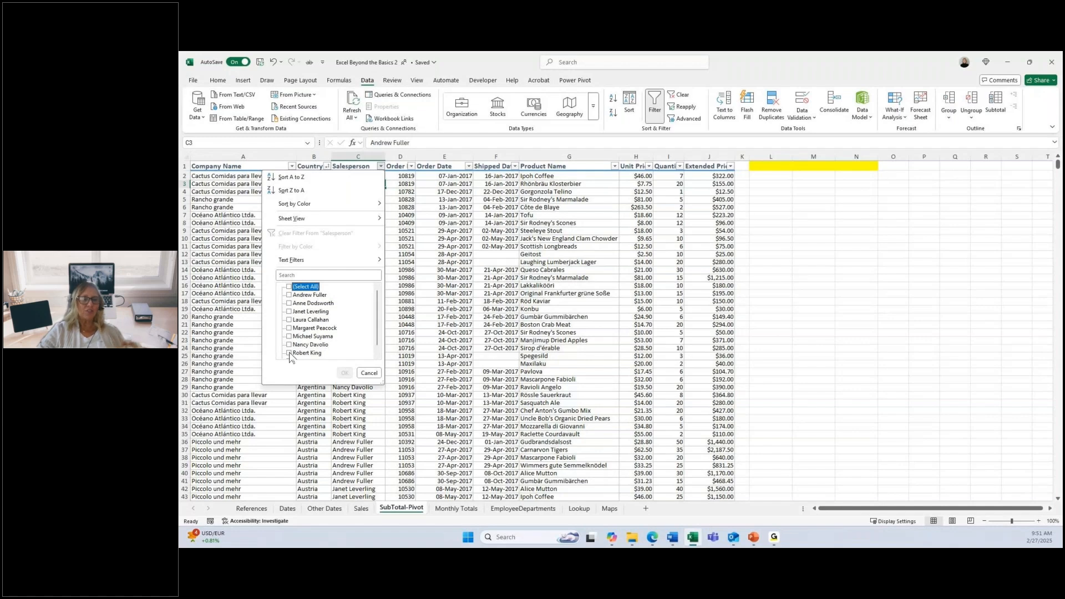
left_click(290, 354)
left_click(290, 355)
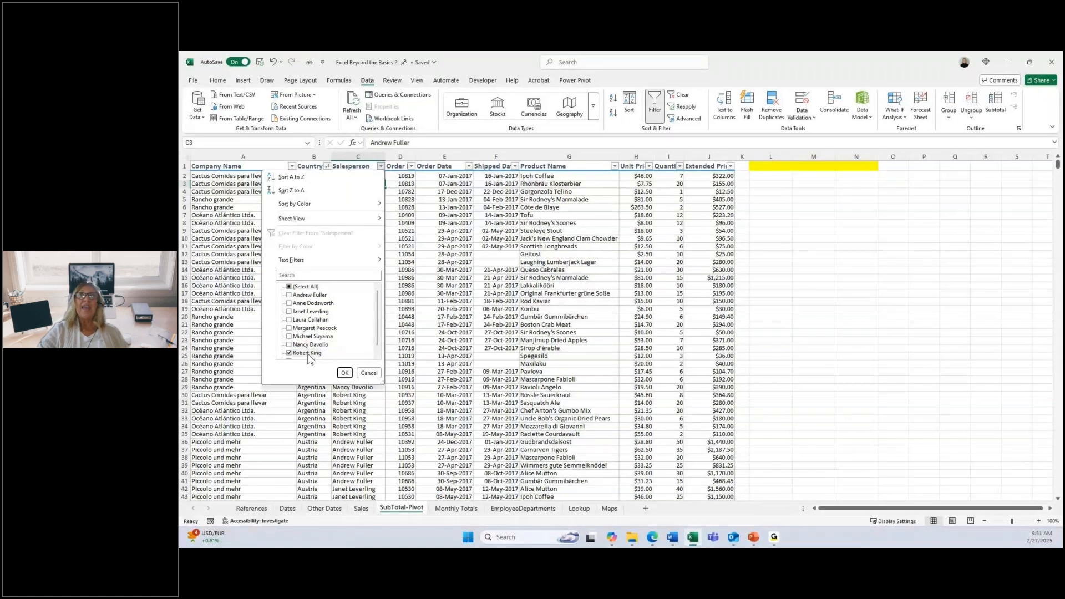
left_click(308, 354)
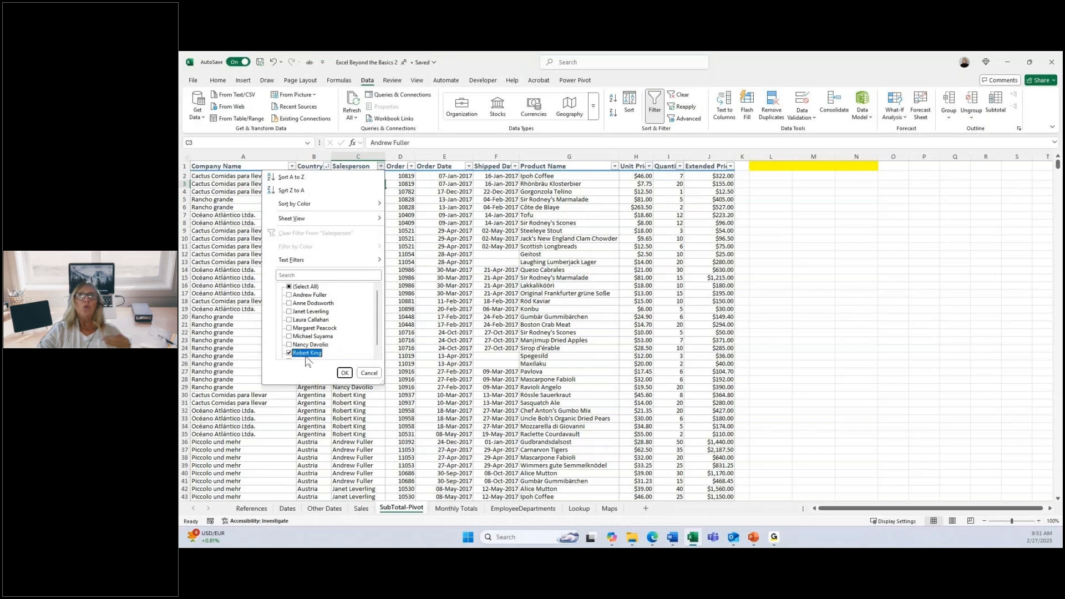
left_click(345, 373)
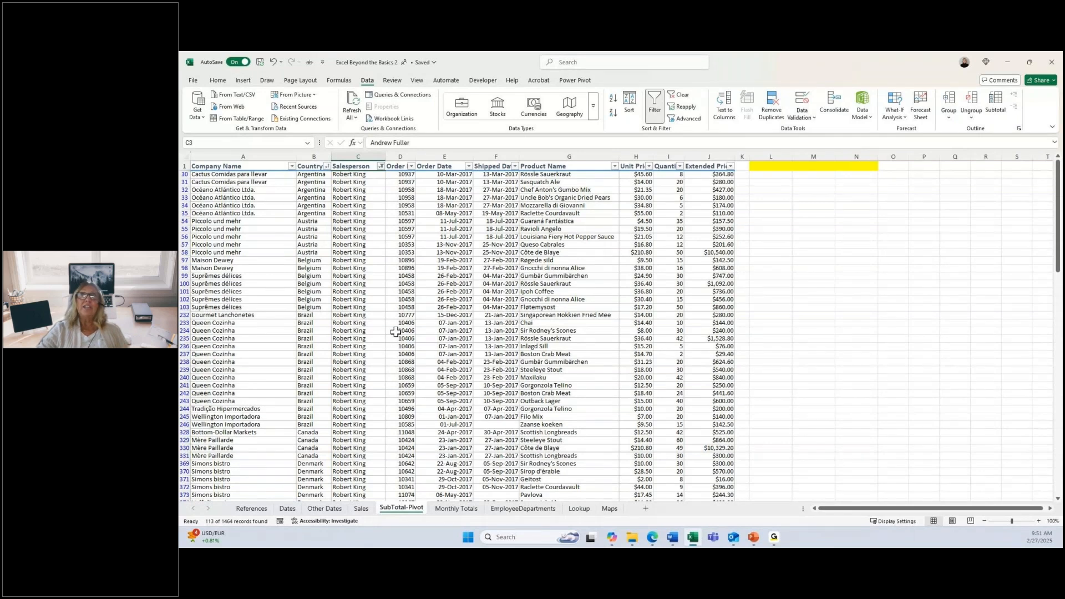
Step: Narrow the filtered sales rows to the country USA and clear all filters after viewing them
left_click(325, 167)
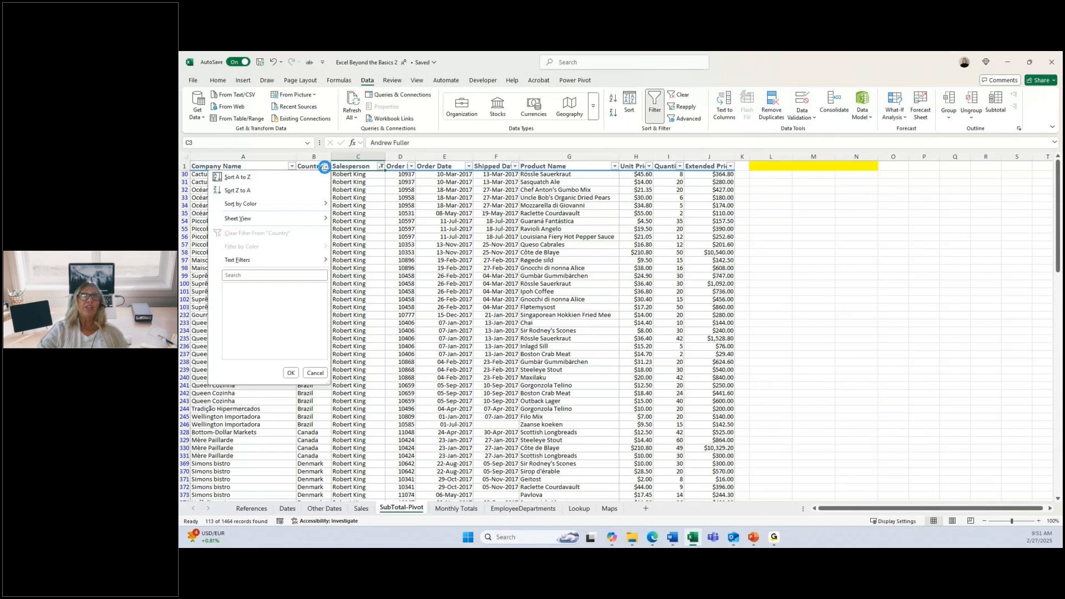
left_click(238, 288)
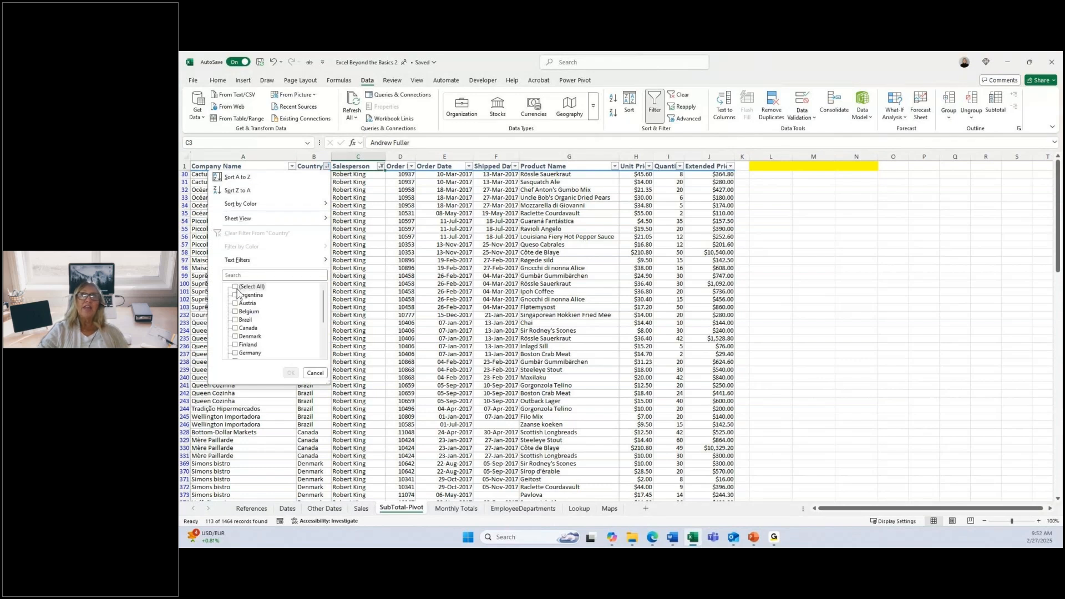
scroll(252, 333, "down", 3)
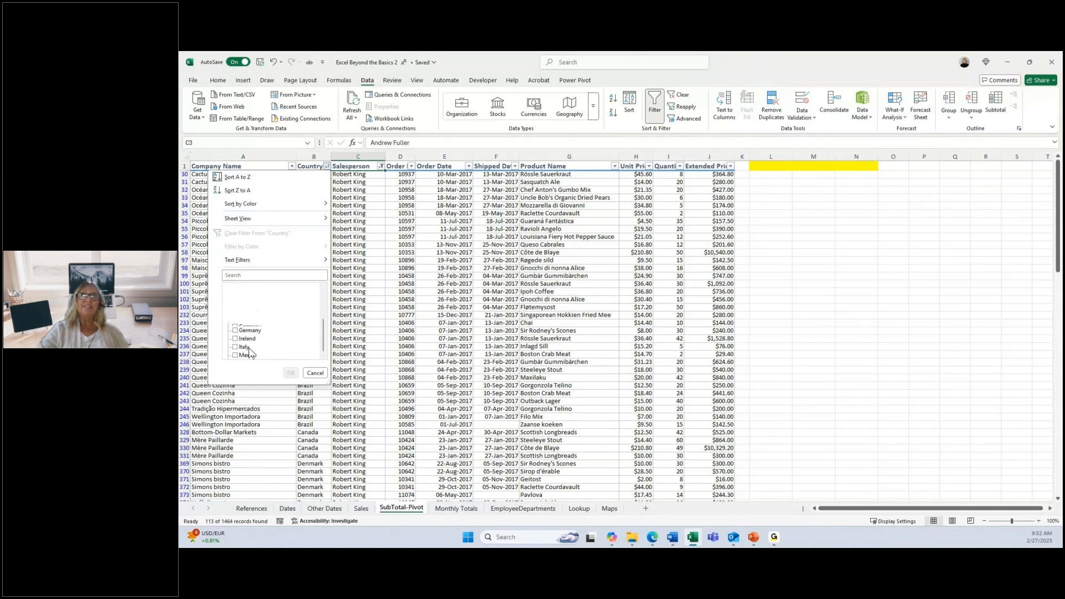
scroll(251, 353, "up", 3)
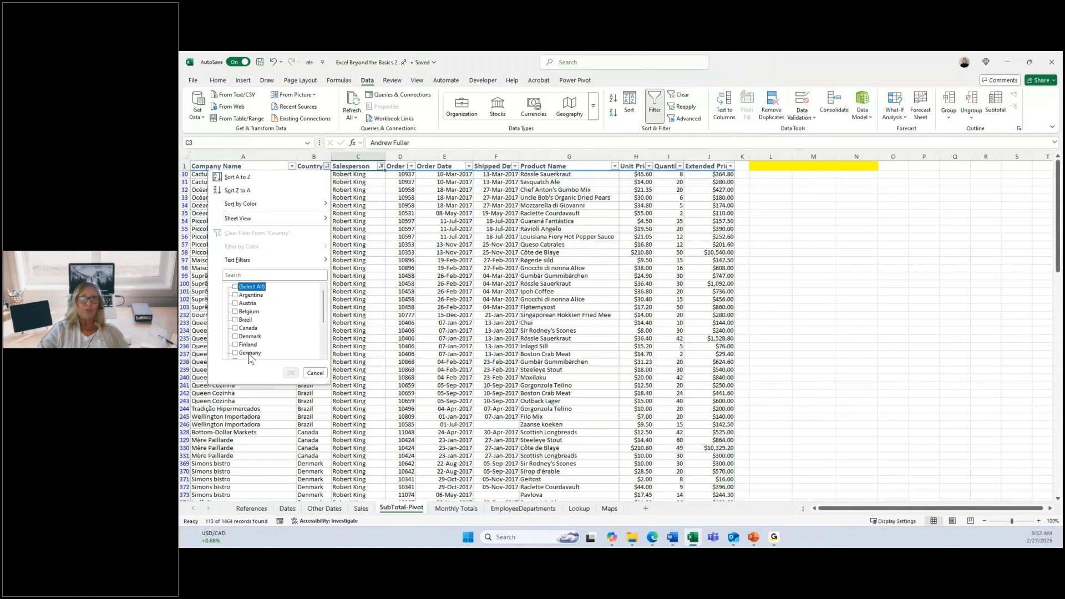
scroll(244, 355, "down", 3)
left_click(237, 353)
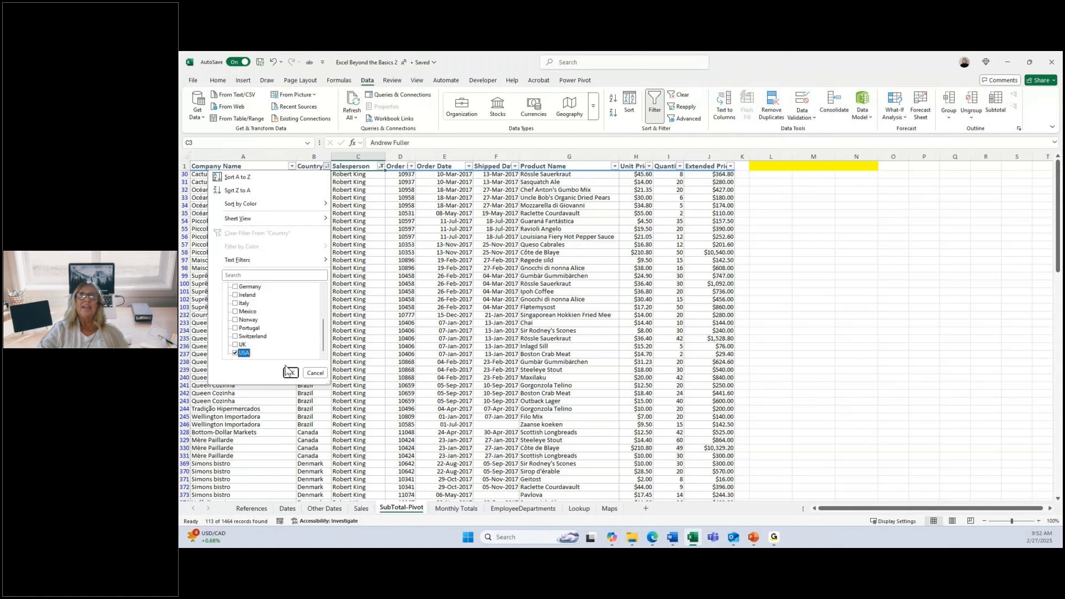
left_click(291, 372)
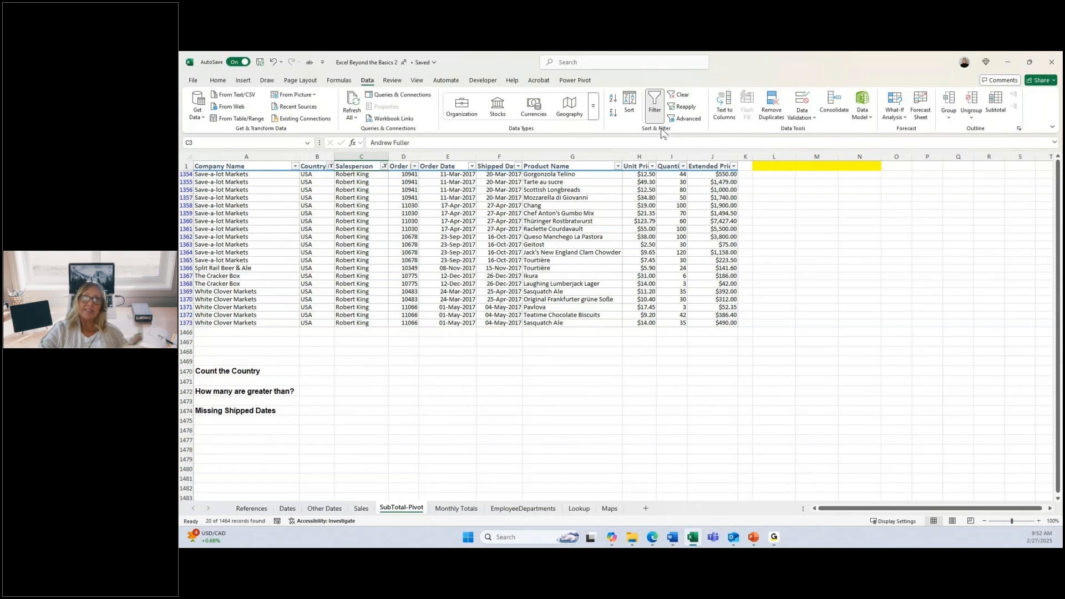
left_click(673, 96)
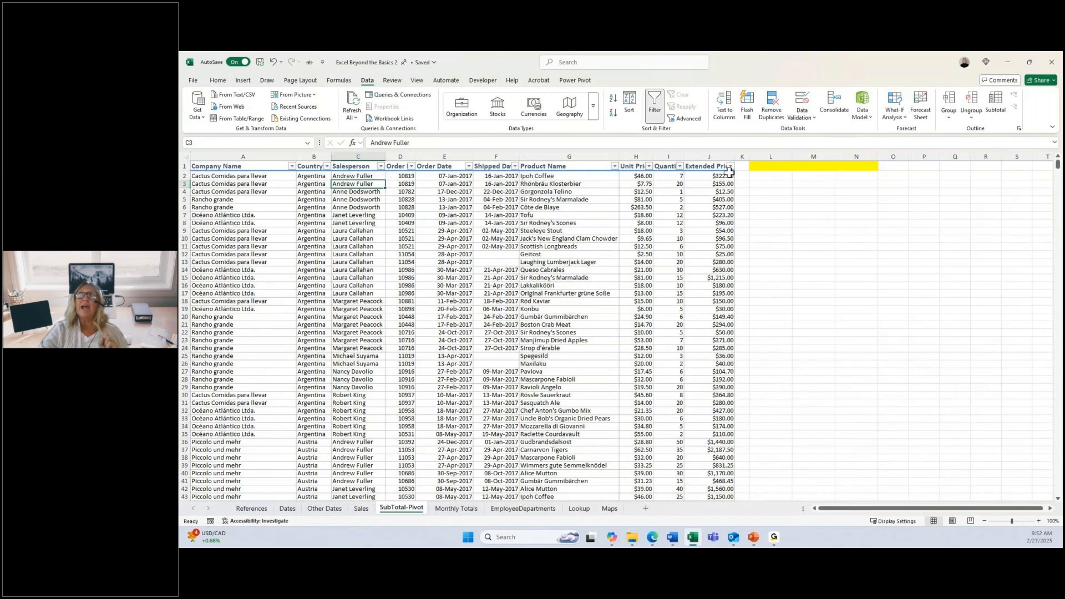
Step: Total the Extended Price column in L1 with the formula =SUM(J2:J1465)
left_click(780, 166)
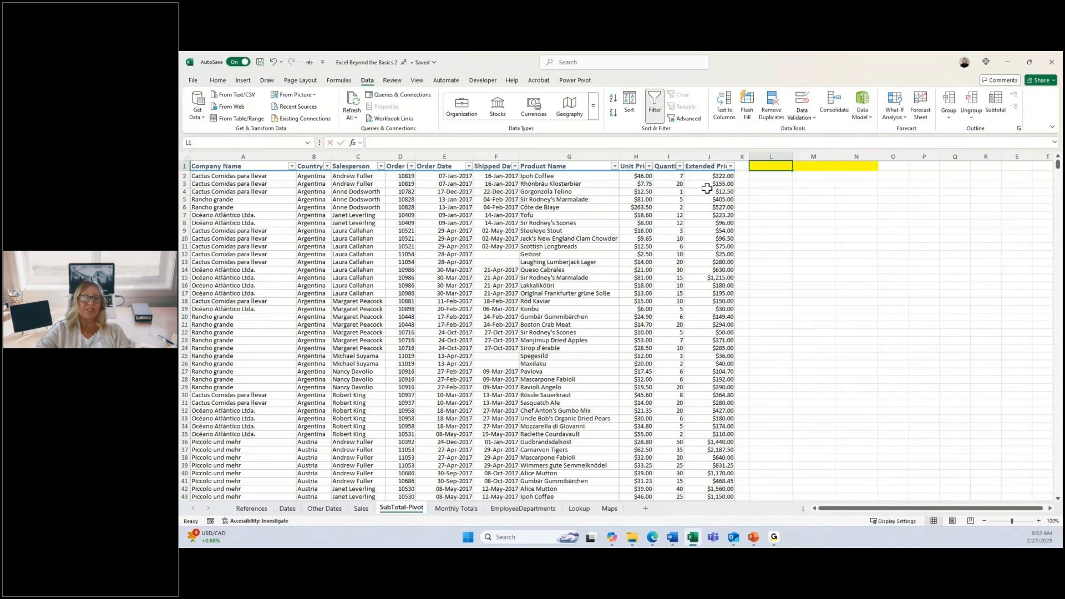
type("=sum(")
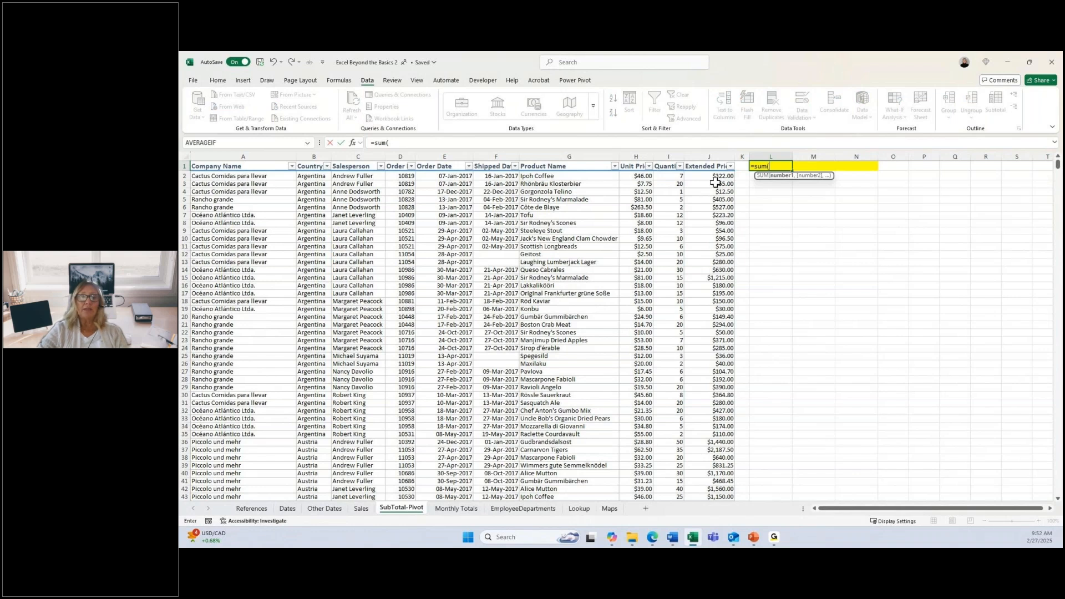
left_click(718, 176)
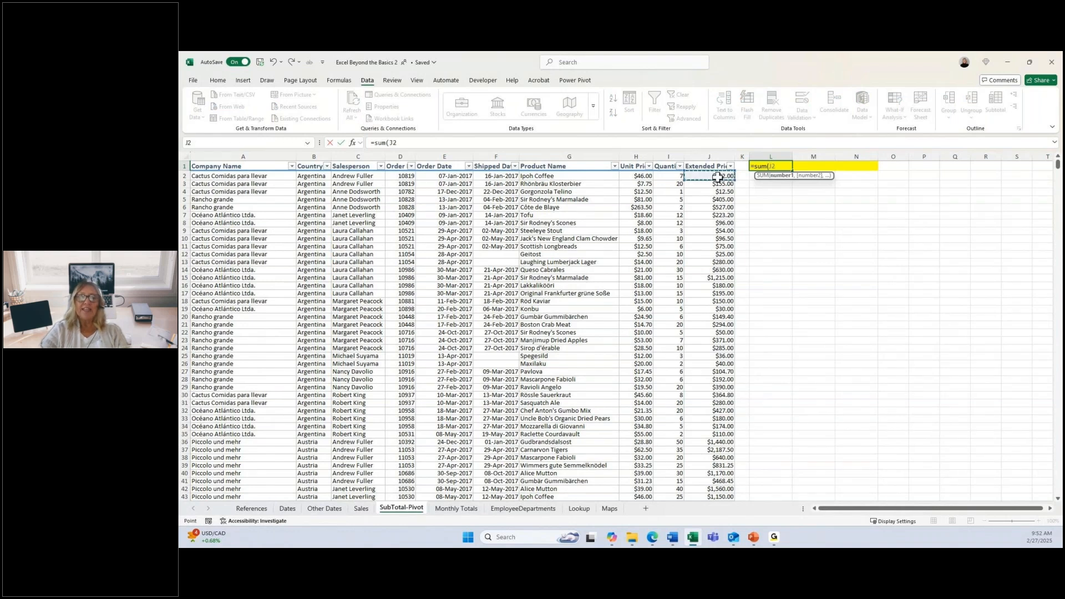
key("ctrl+shift+Down")
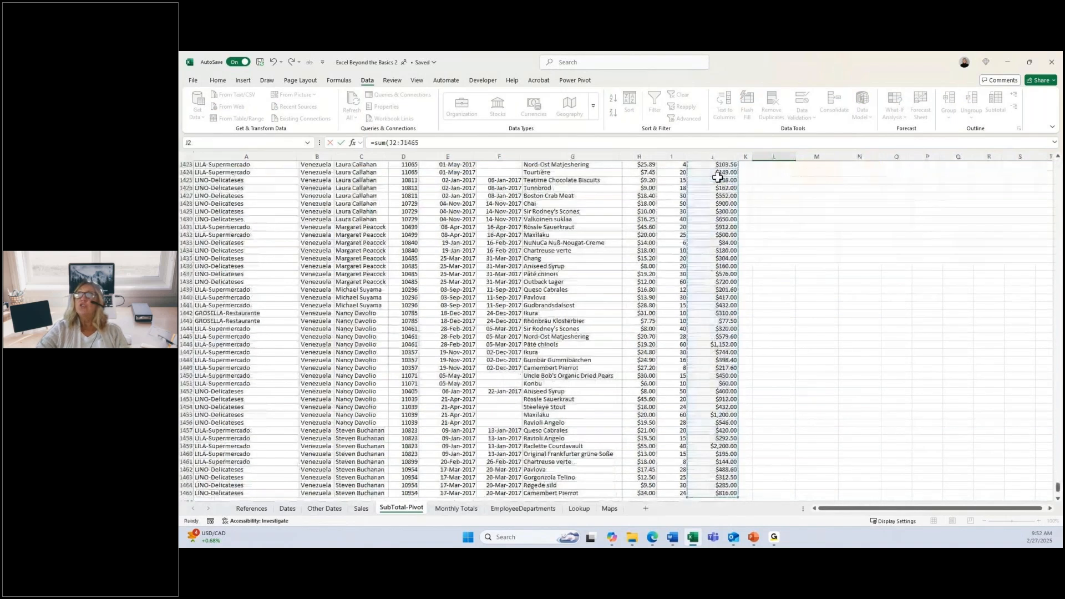
key("ctrl+Return")
scroll(718, 177, "up", 3)
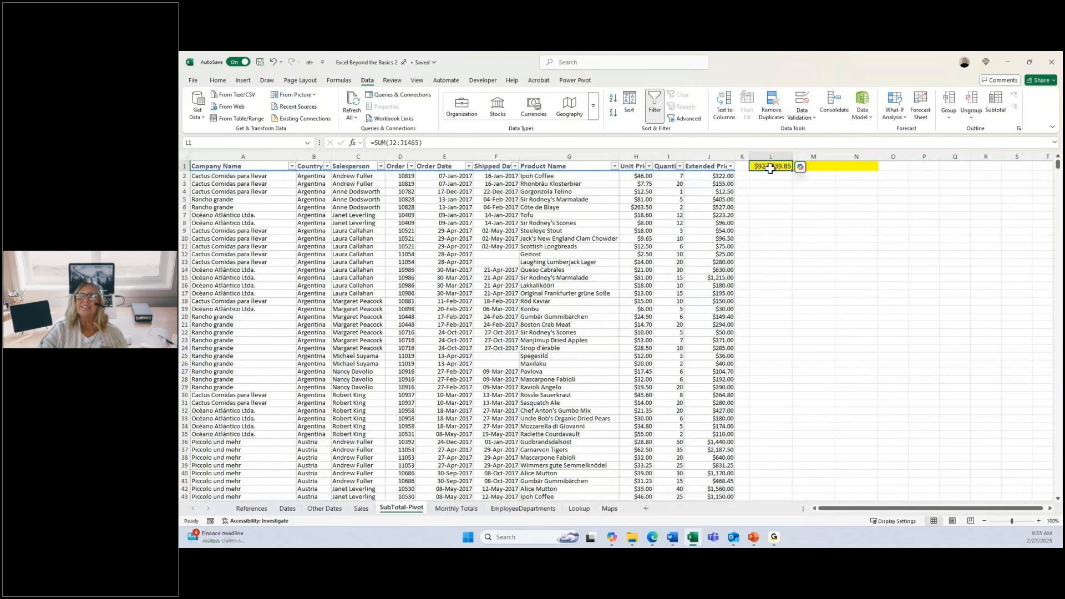
Step: Enter =SUBTOTAL(9,J2:J1465) in M1 to total only the visible Extended Price values
left_click(816, 167)
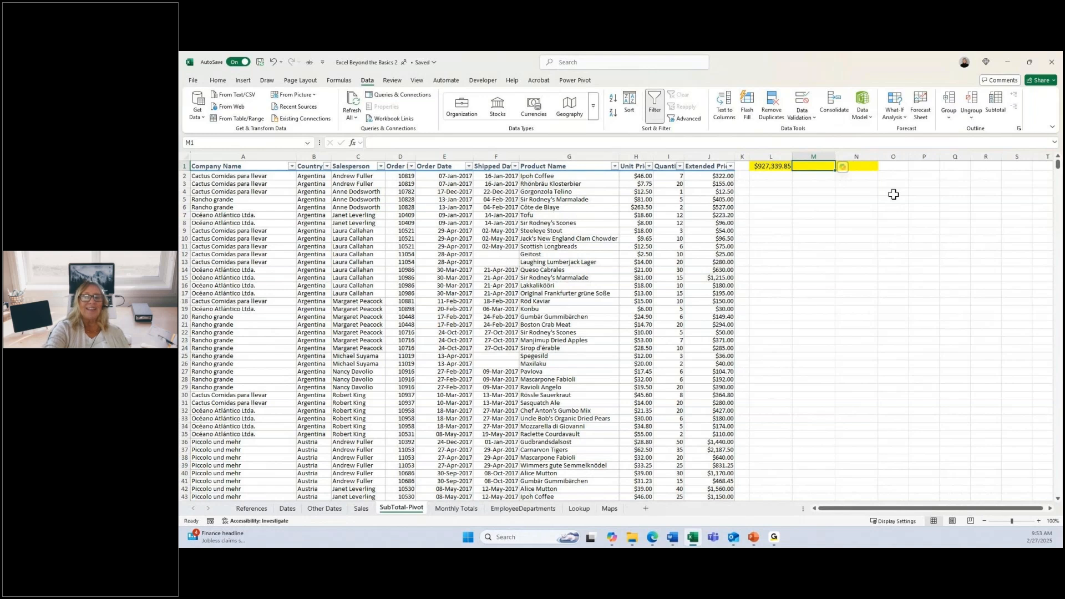
type("=su")
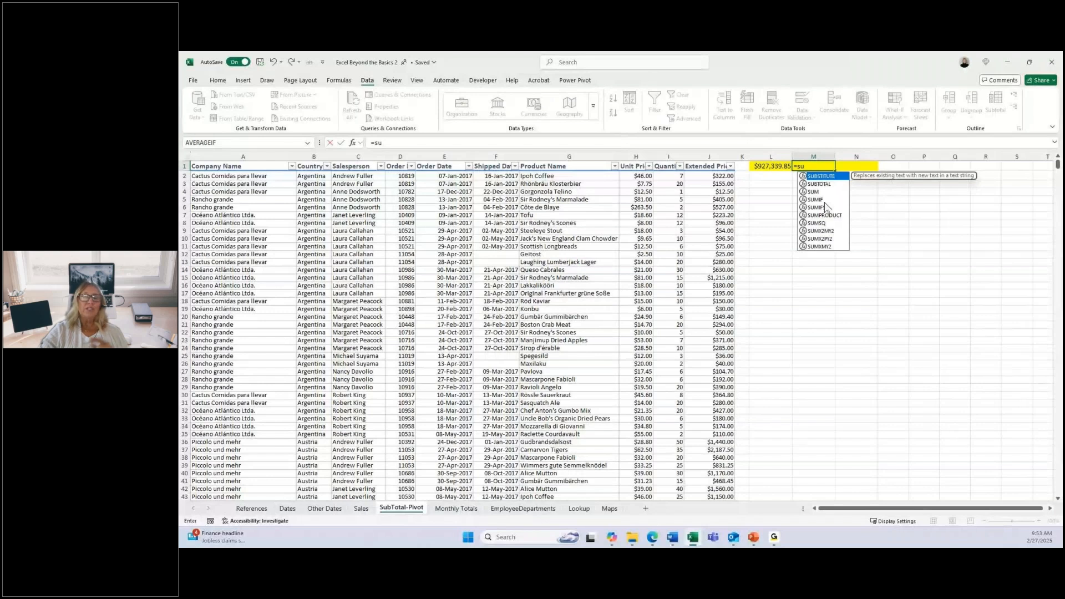
double_click(820, 184)
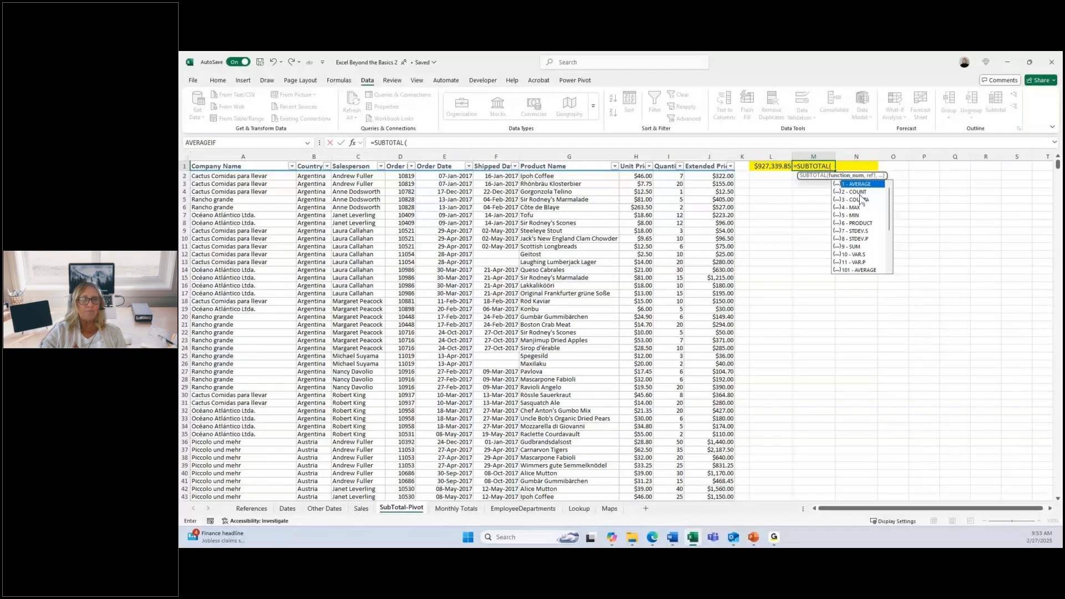
double_click(853, 247)
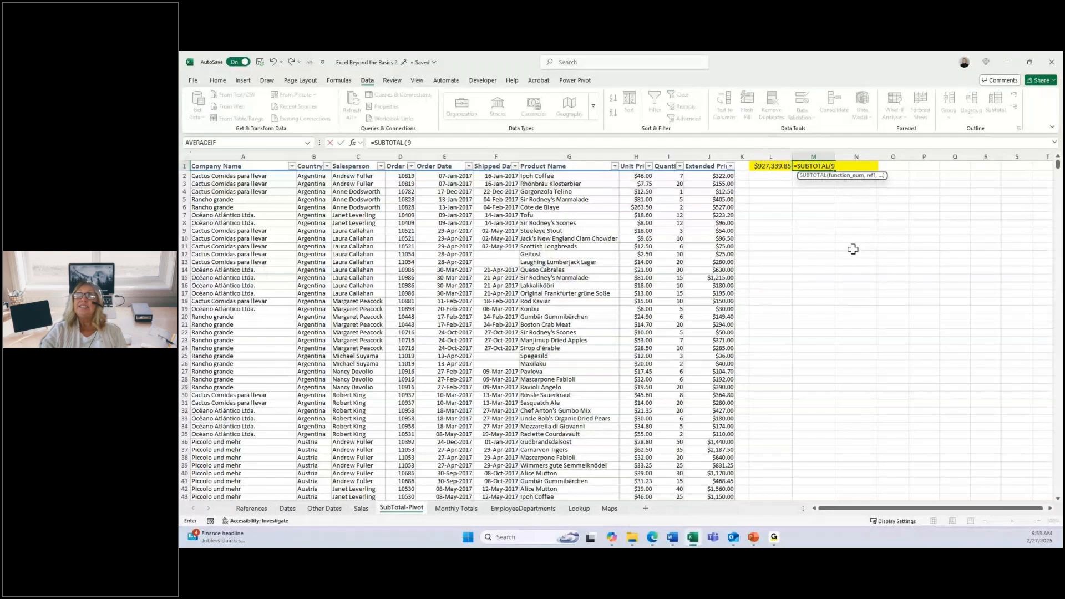
type(",")
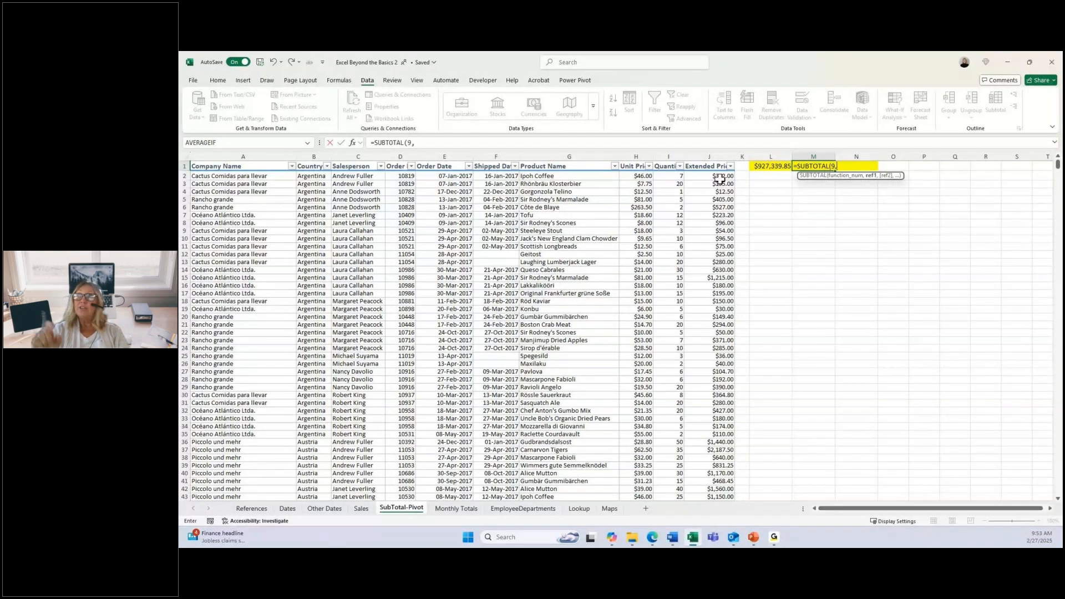
left_click(721, 176)
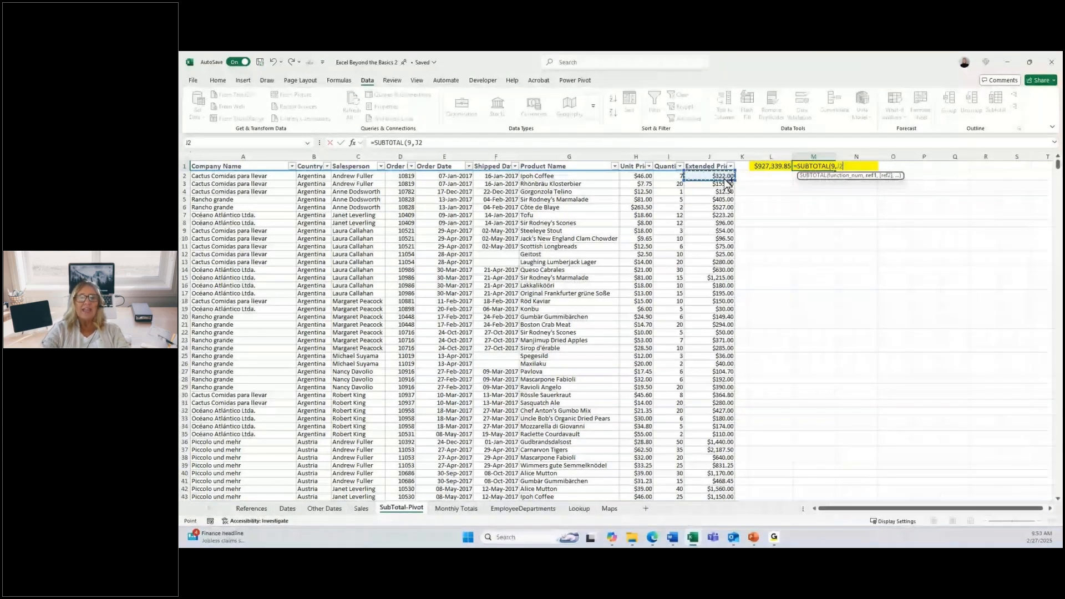
key("ctrl+shift+Down")
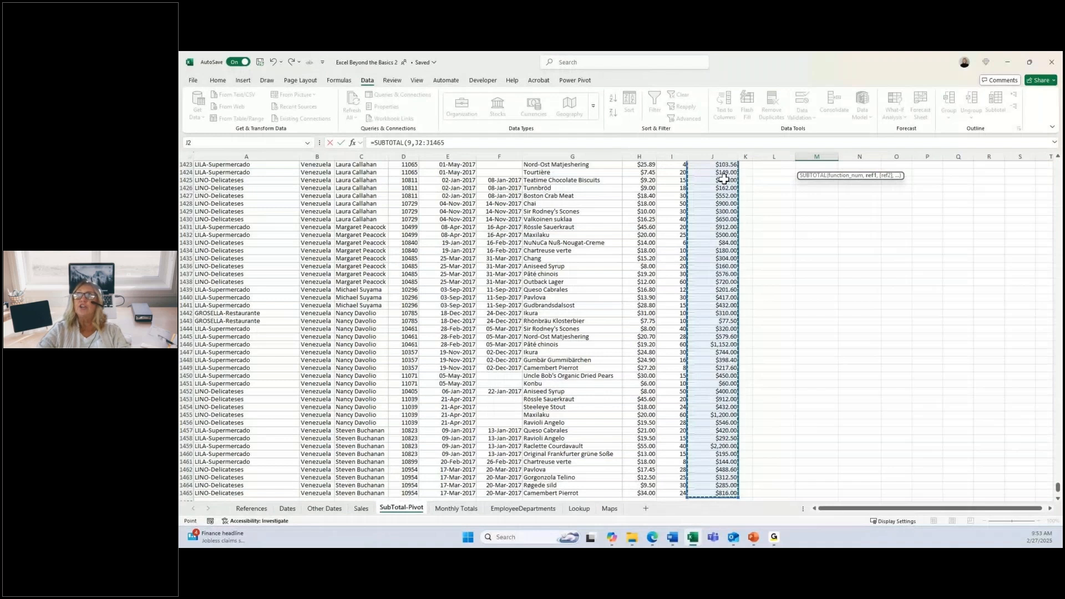
key("ctrl+Return")
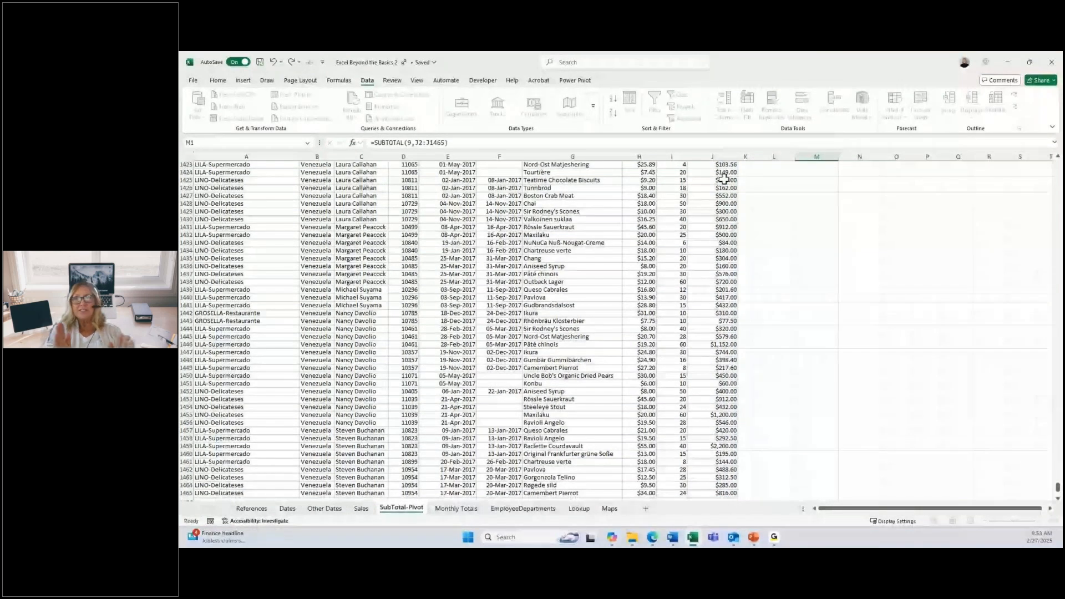
key("ctrl+BackSpace")
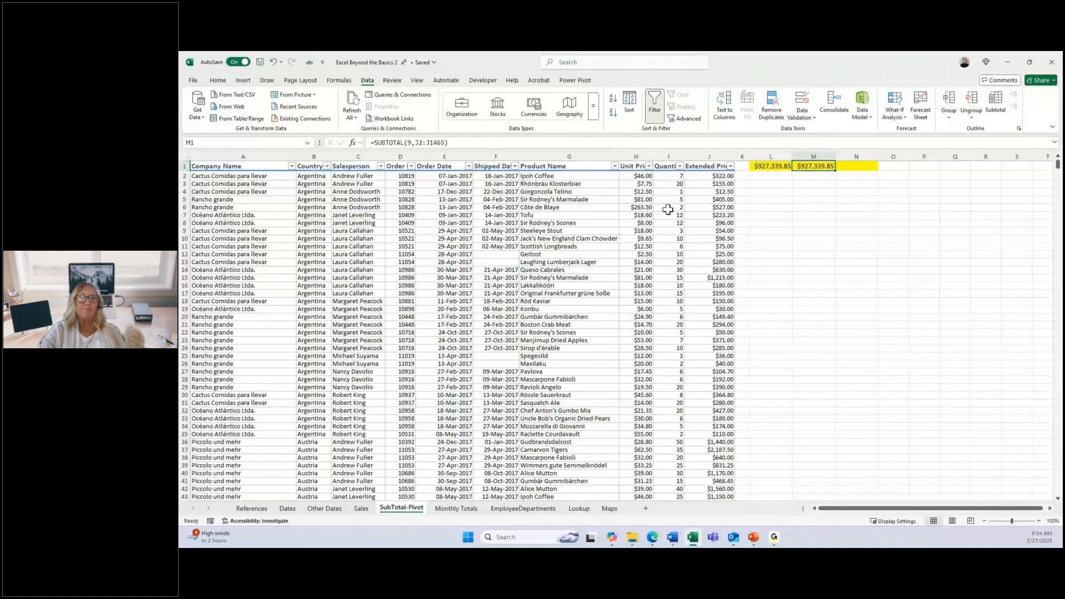
Step: Filter Quantity to values greater than or equal to 60, compare the totals in L1 and M1, and clear the filter
left_click(680, 166)
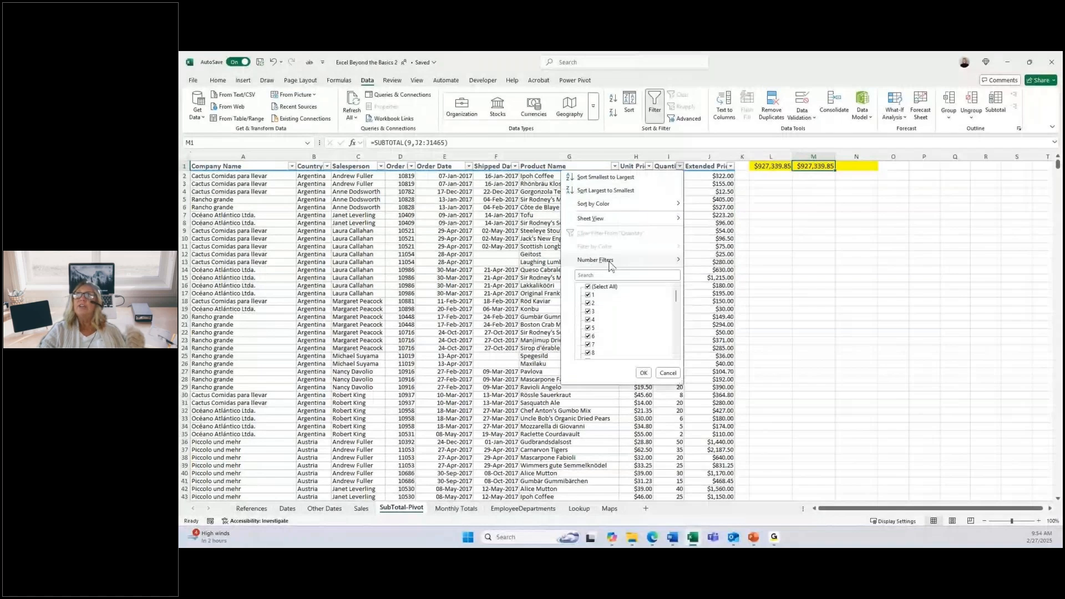
mouse_move(611, 265)
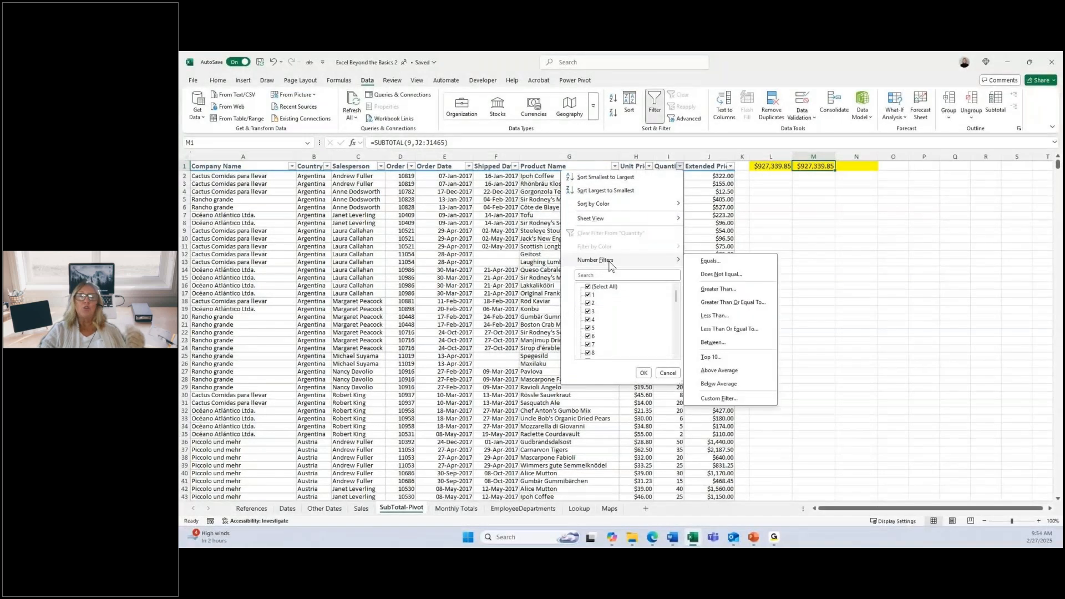
left_click(726, 307)
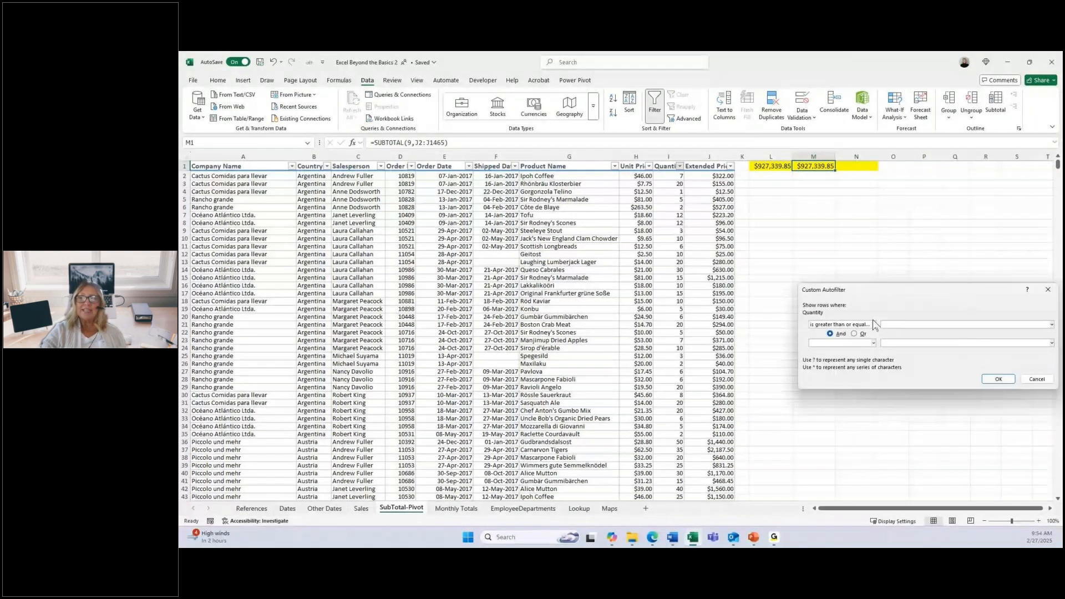
left_click(908, 326)
type("60")
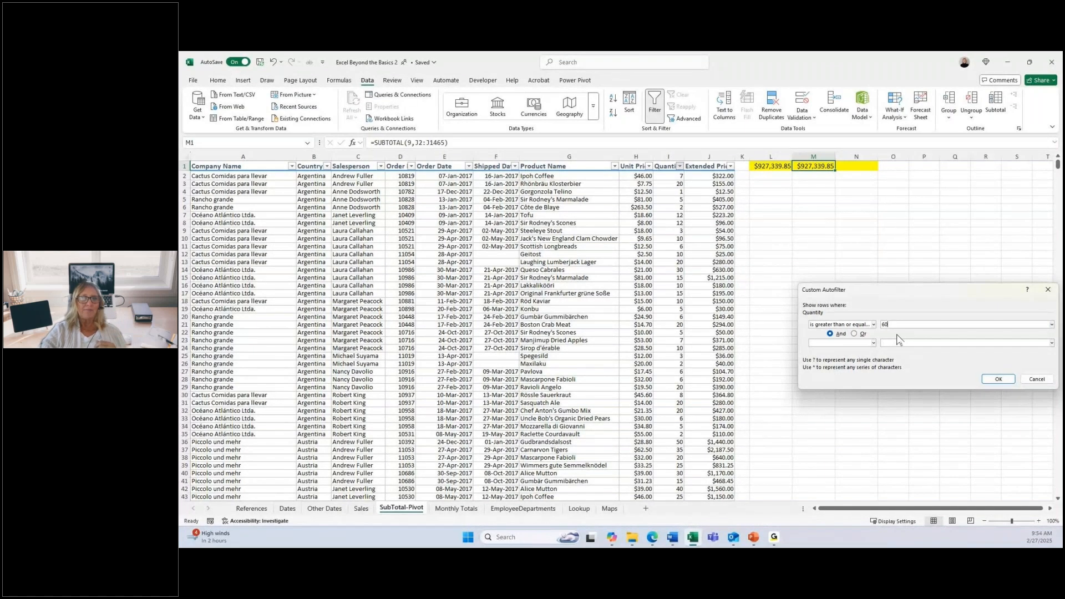
left_click(996, 381)
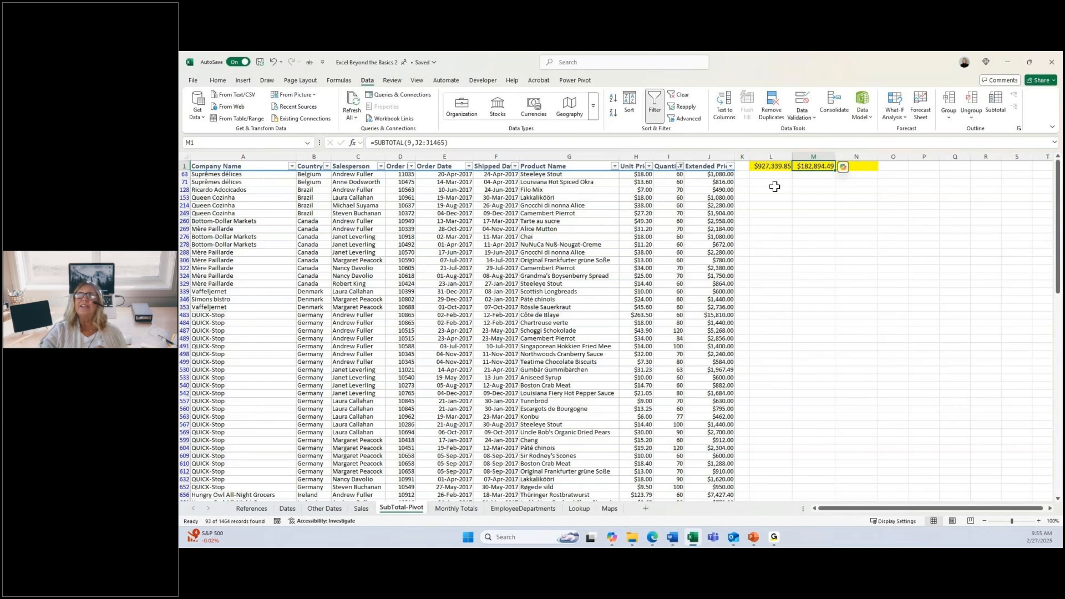
left_click(682, 94)
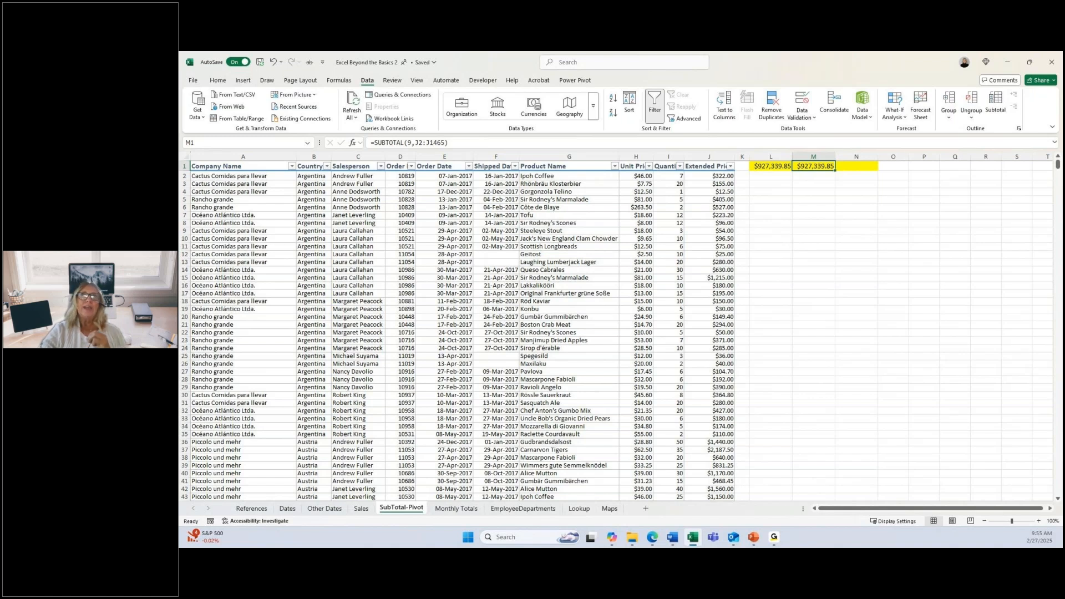
Step: Select the names and quarterly sales in A4:E9 on the References sheet and open the recommended charts
left_click(251, 508)
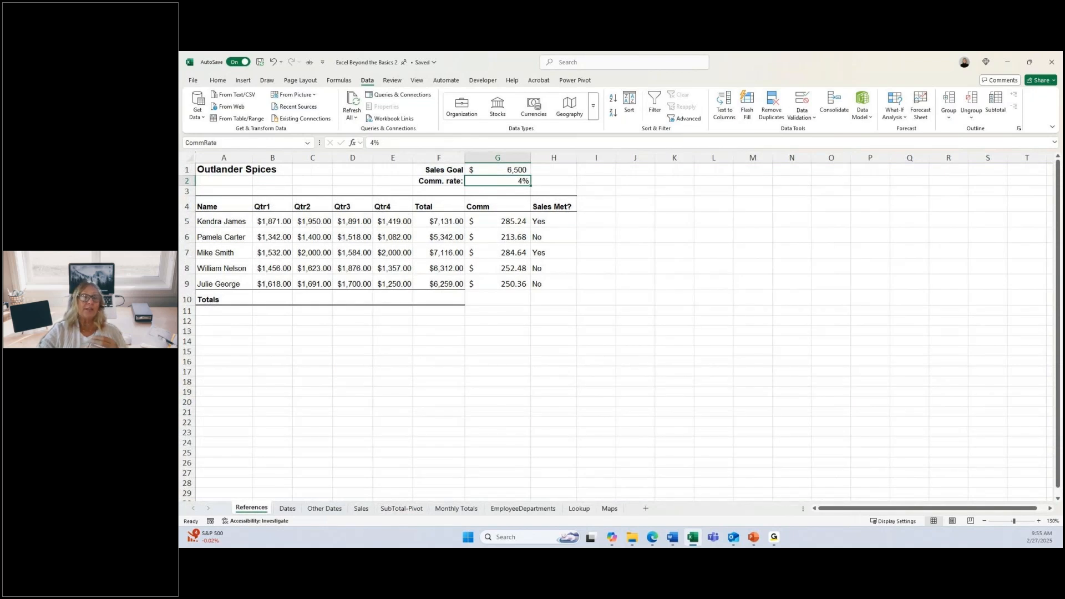
left_click(249, 207)
left_click_drag(265, 208, 390, 278)
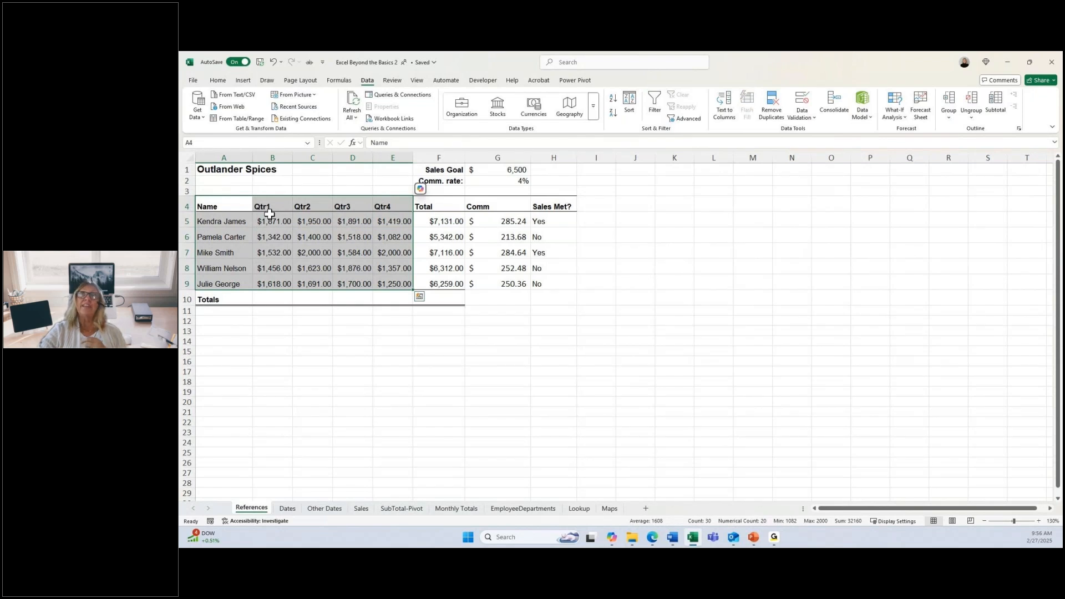
left_click(243, 81)
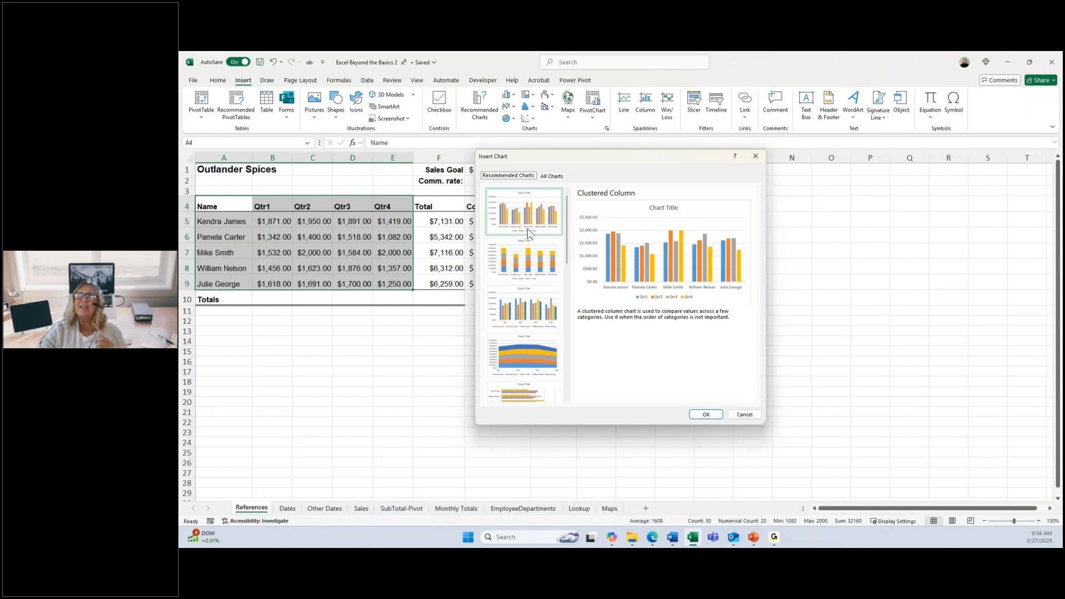
Step: Preview the recommended chart types for the quarterly sales, including Stacked Column, Stacked Area, Clustered Bar and Funnel
key("Down")
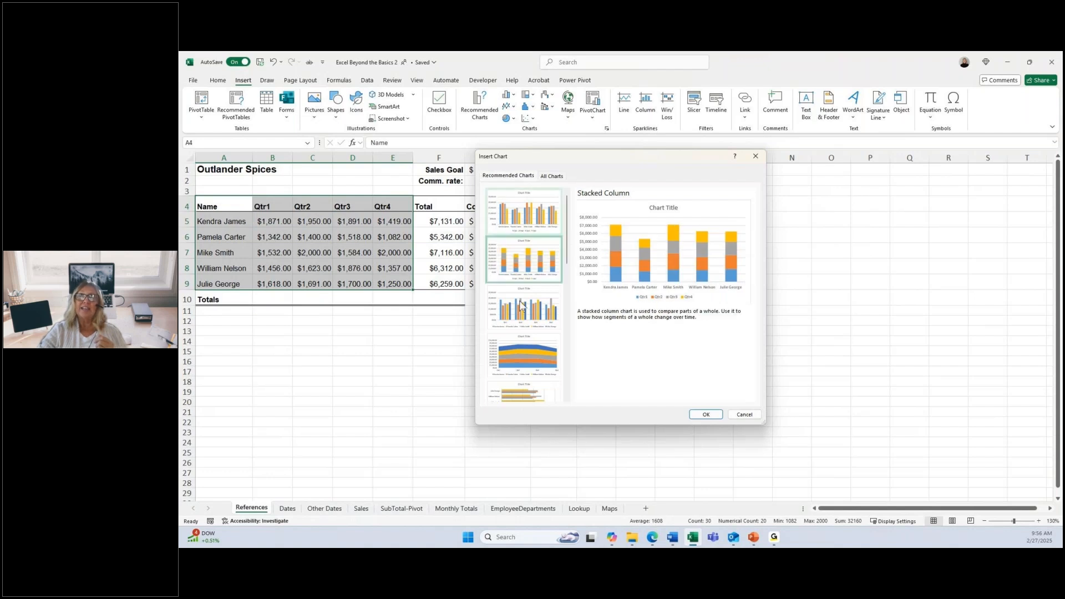
key("Down")
left_click(521, 347)
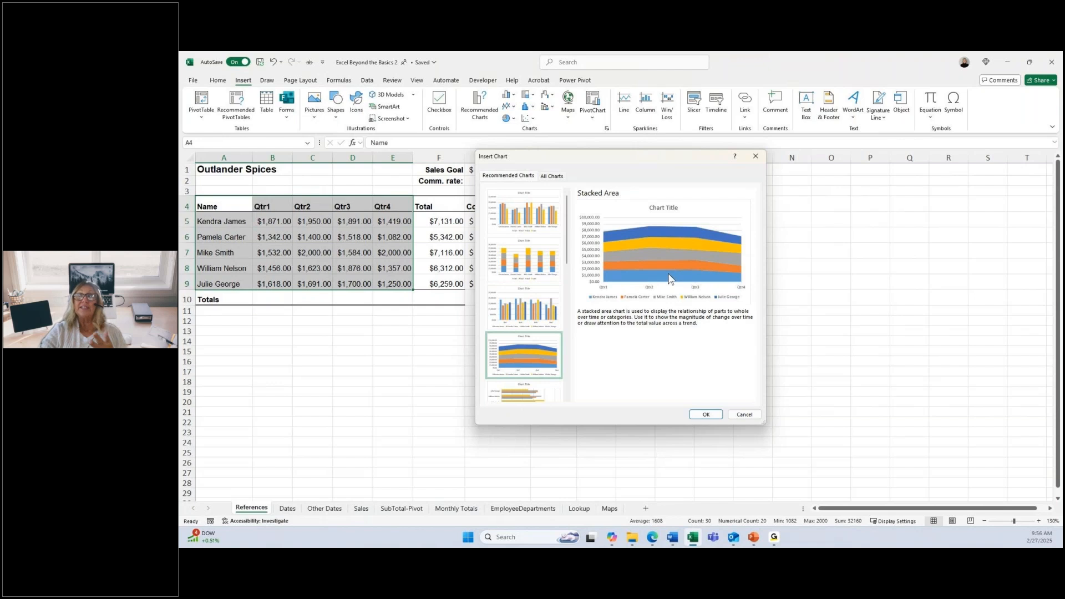
left_click(521, 390)
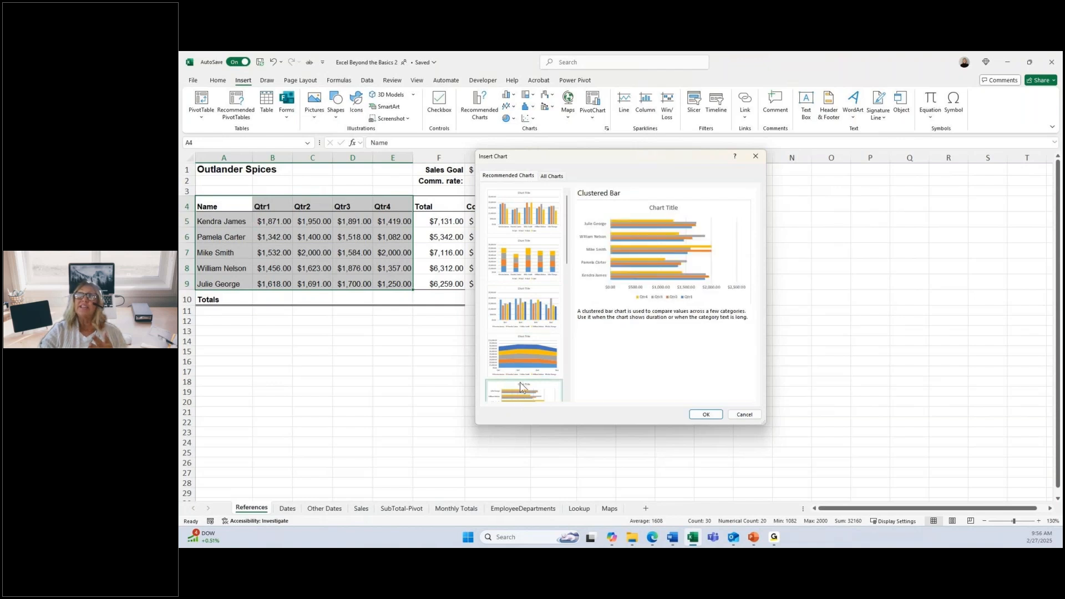
scroll(521, 387, "down", 3)
left_click(520, 334)
left_click(528, 384)
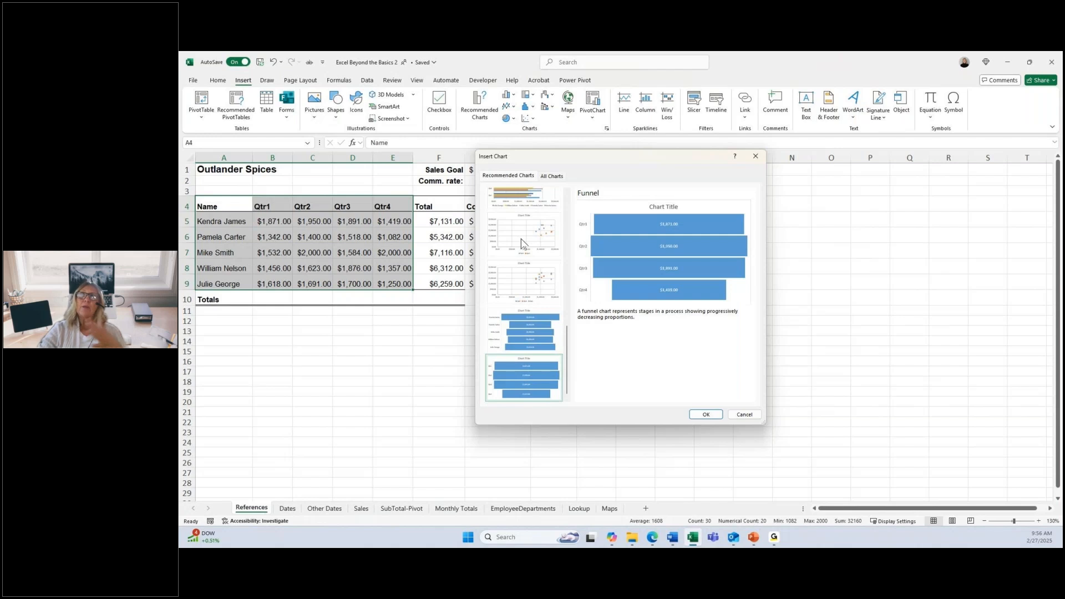
scroll(521, 239, "up", 5)
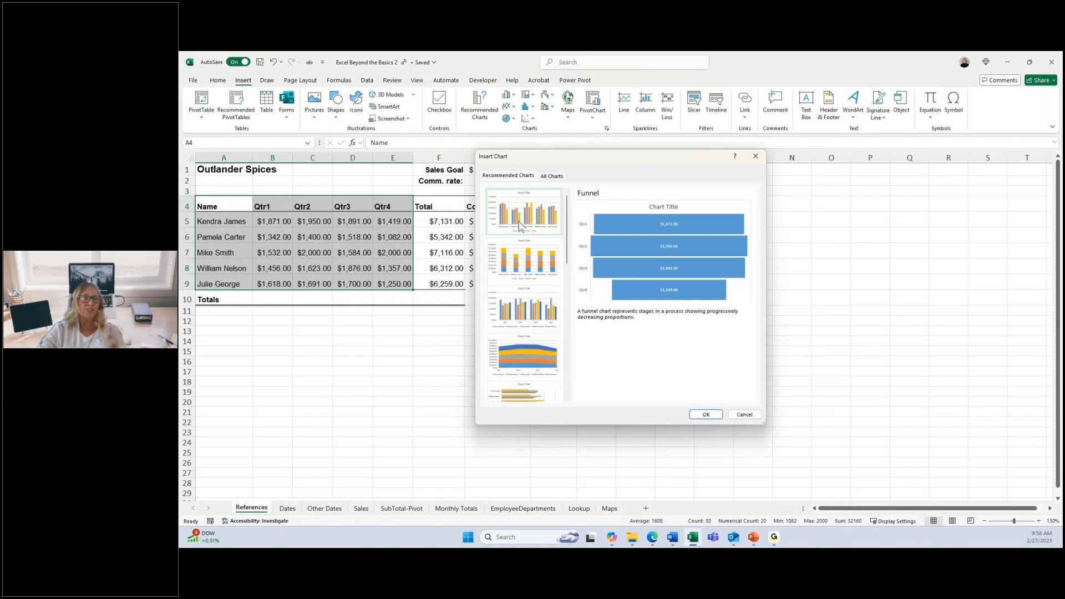
Step: Insert a Clustered Column chart of the quarterly sales and move it below the table, starting at row 13
left_click(519, 223)
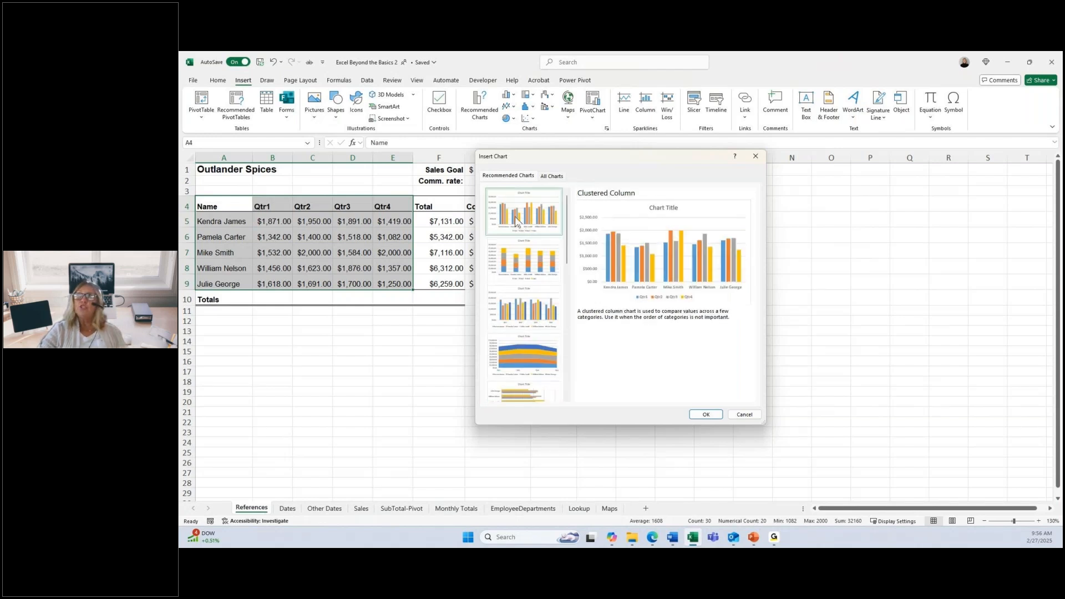
left_click(706, 415)
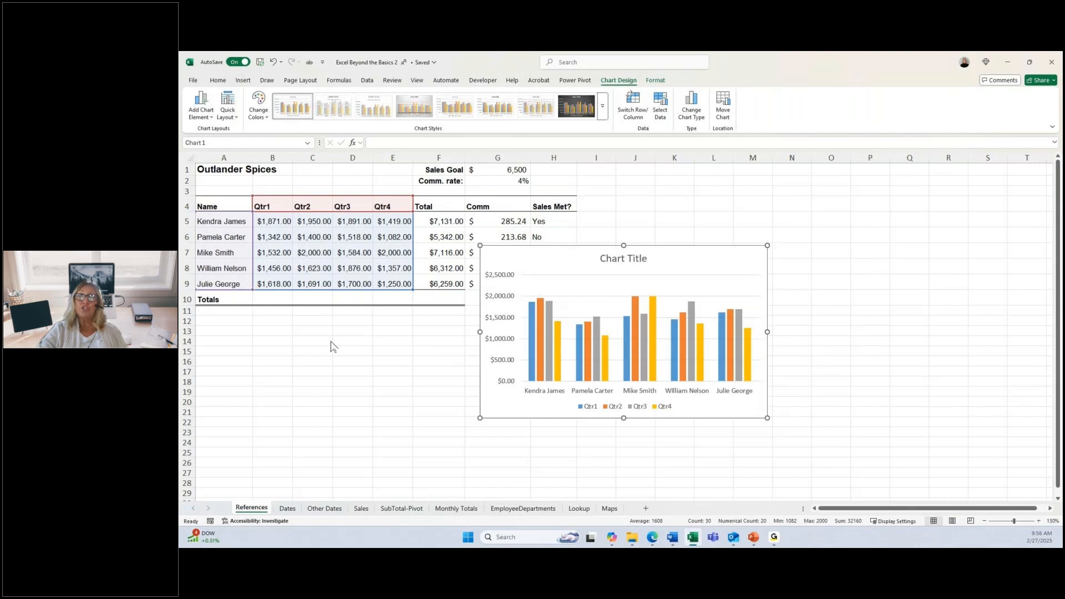
left_click_drag(331, 341, 389, 349)
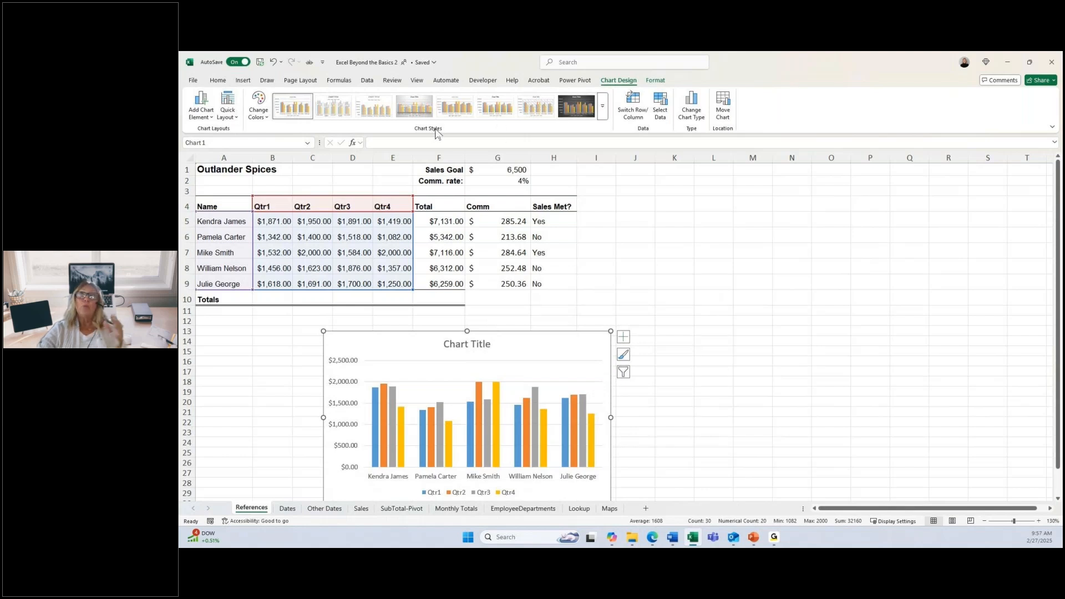
Step: Apply the dark-background chart style and quick Layout 5 with a data table to the column chart
left_click(425, 114)
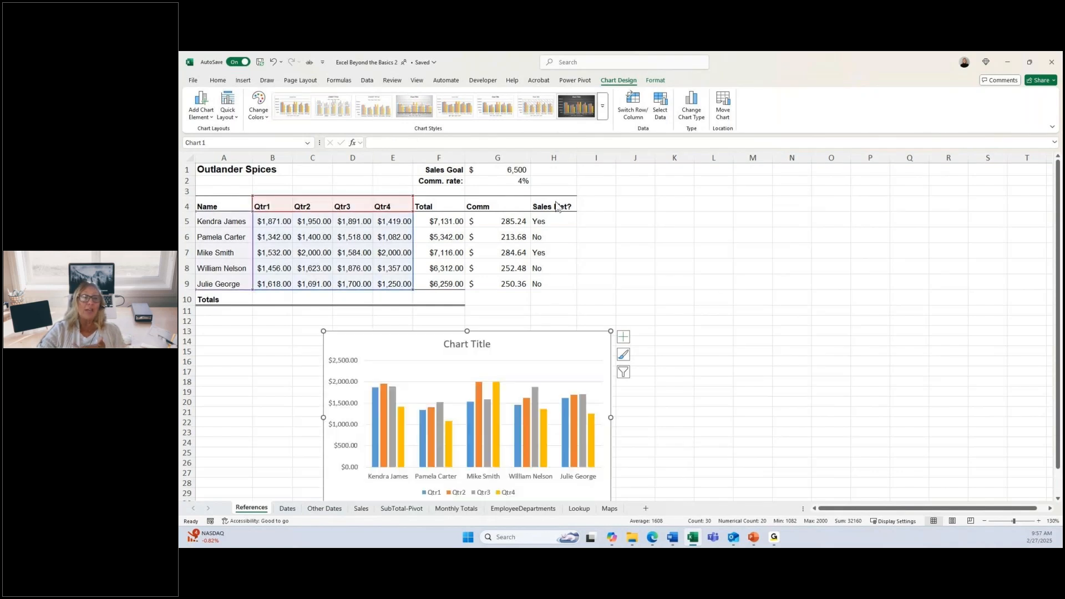
left_click(576, 106)
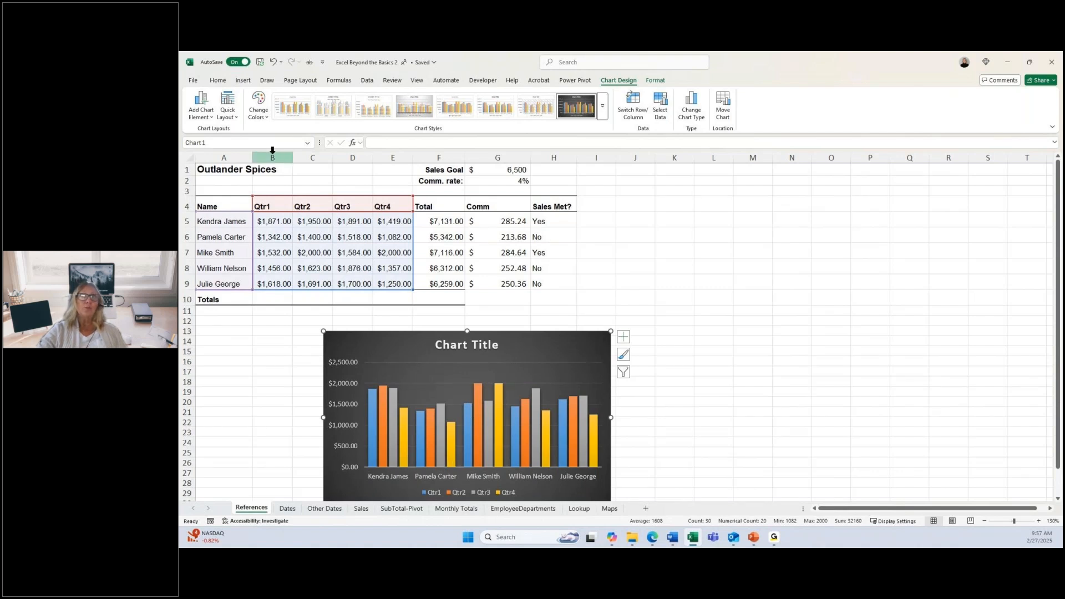
left_click(232, 119)
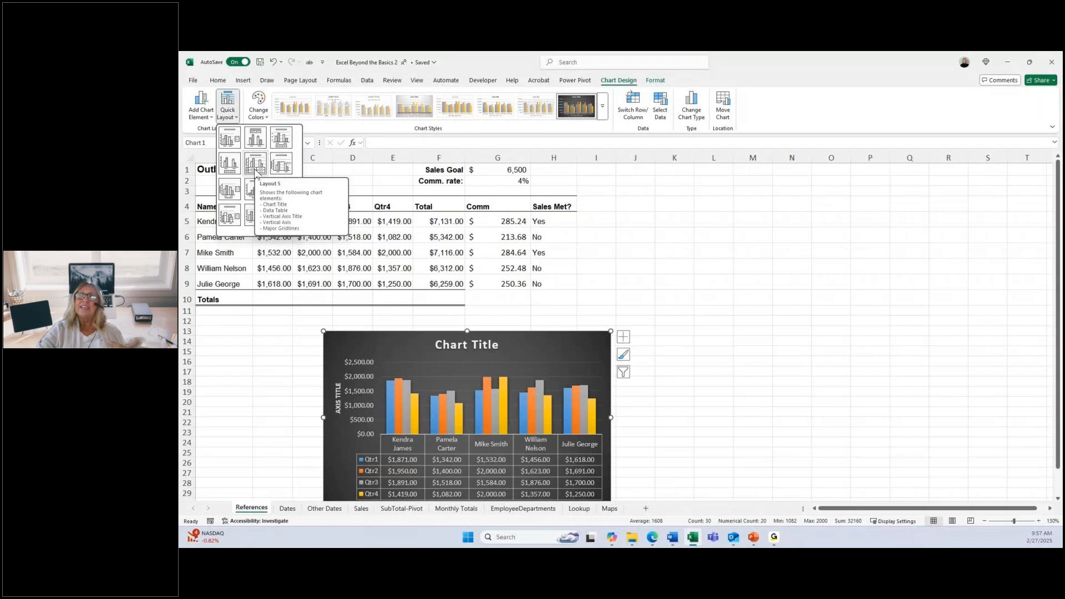
left_click(255, 166)
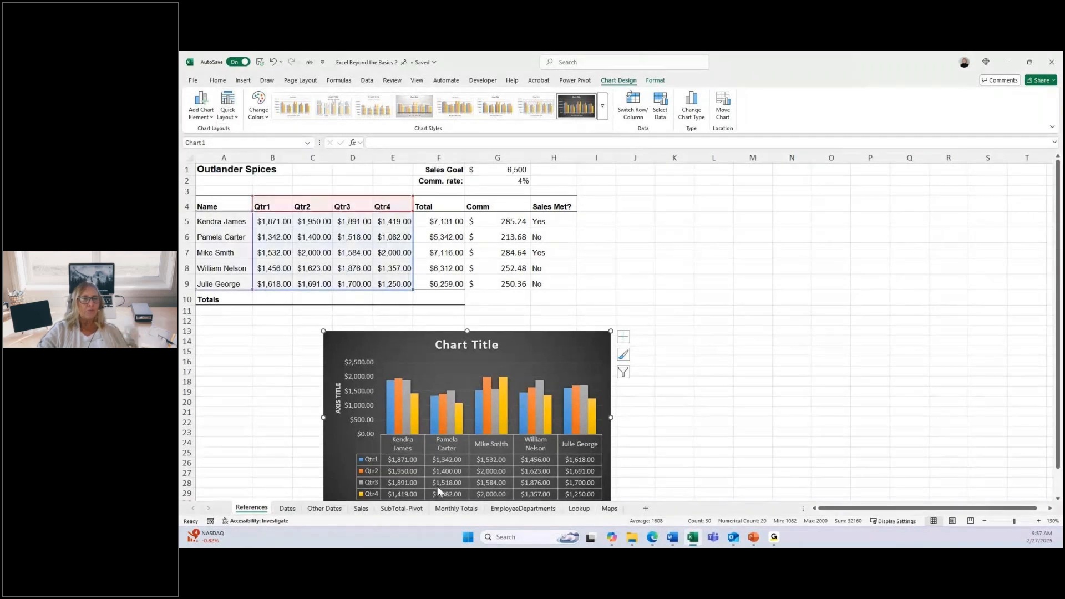
scroll(483, 485, "down", 1)
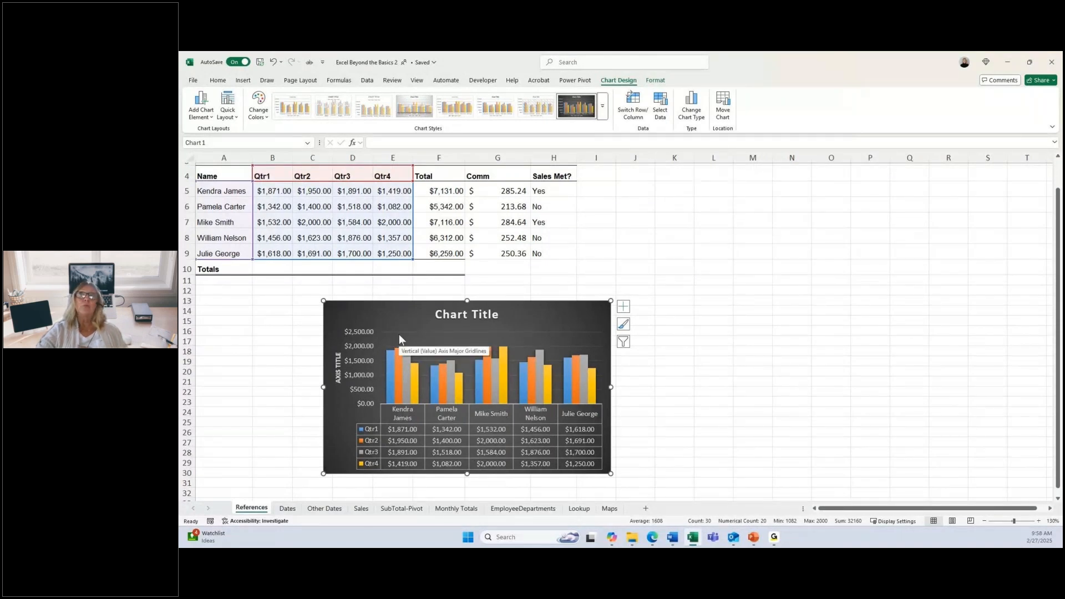
Step: Create a pie chart of the Qtr1 sales from A4:B9 with Quick Analysis and move it to the empty area beside the table
left_click_drag(222, 176, 276, 256)
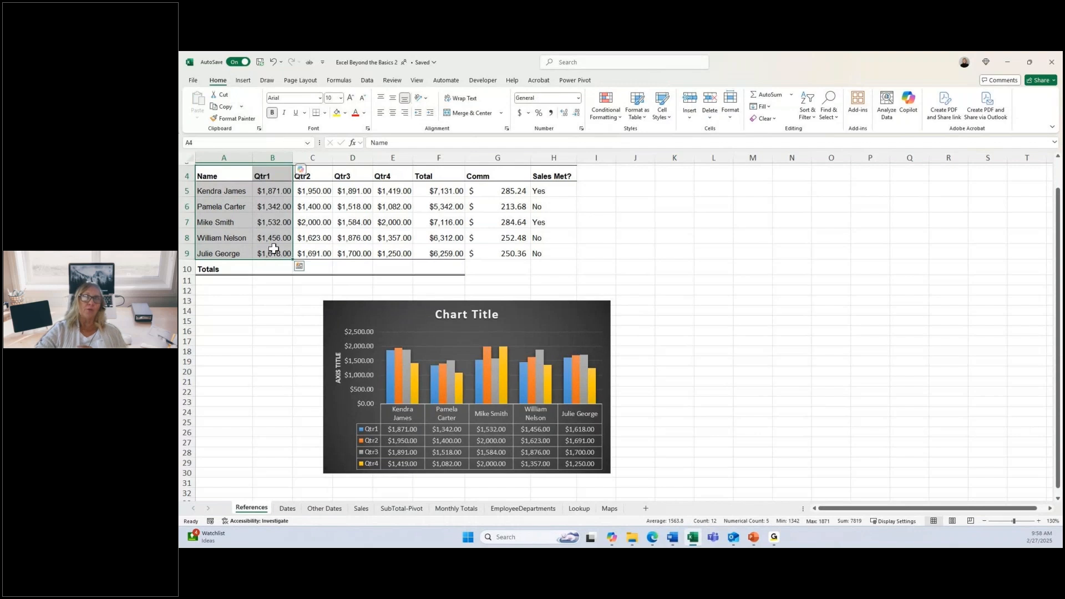
left_click(299, 266)
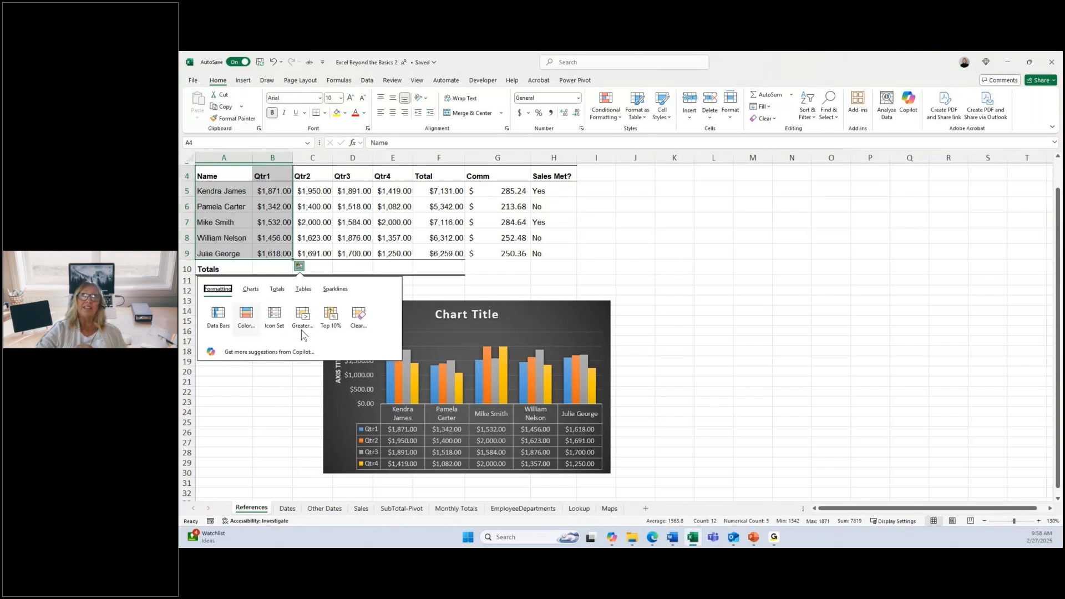
left_click(253, 291)
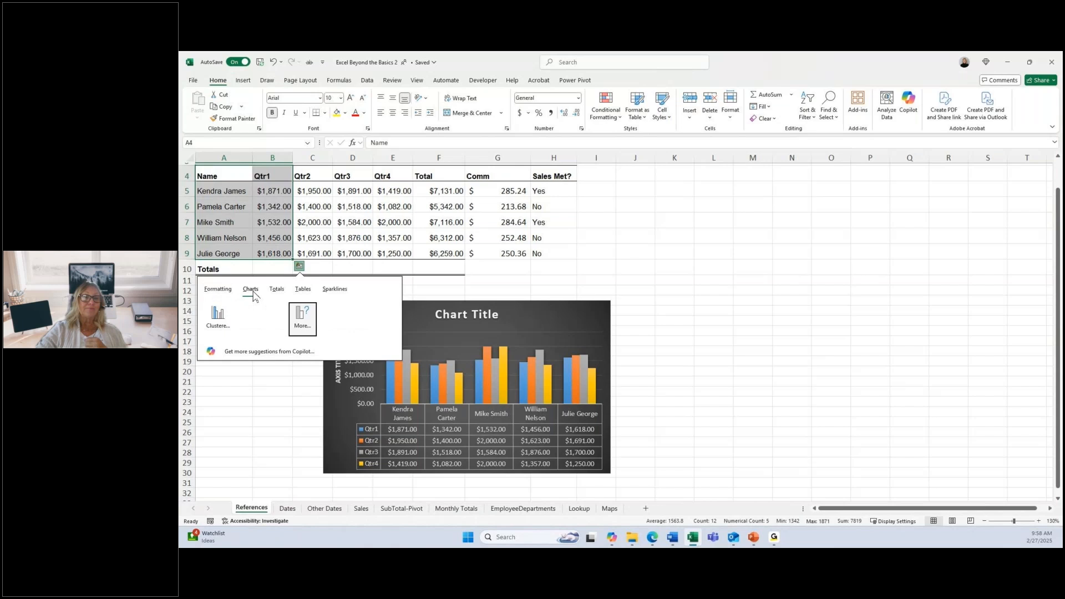
left_click(247, 320)
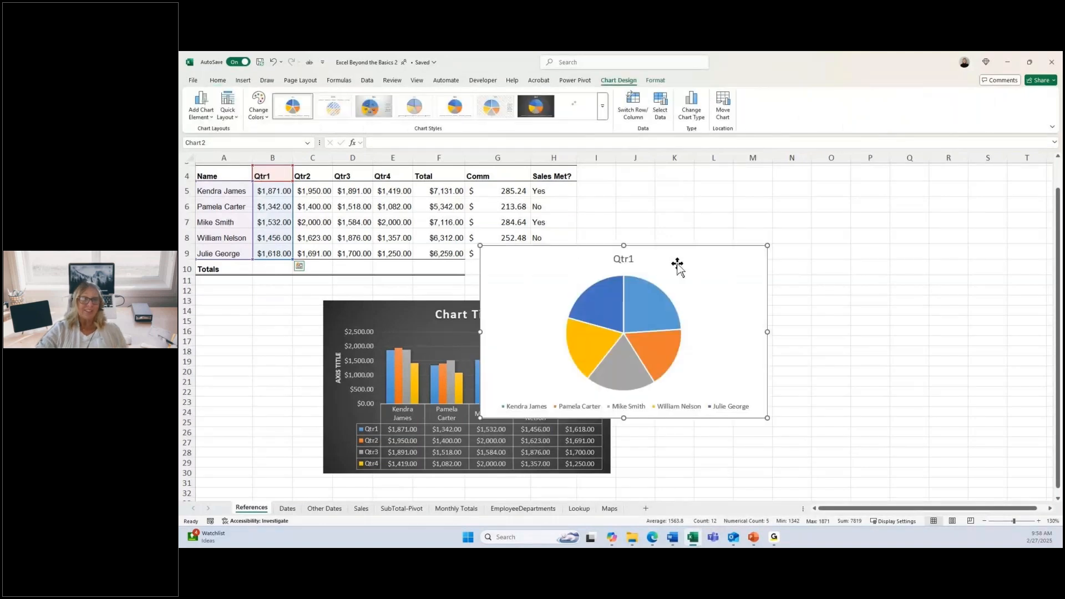
left_click_drag(677, 264, 837, 193)
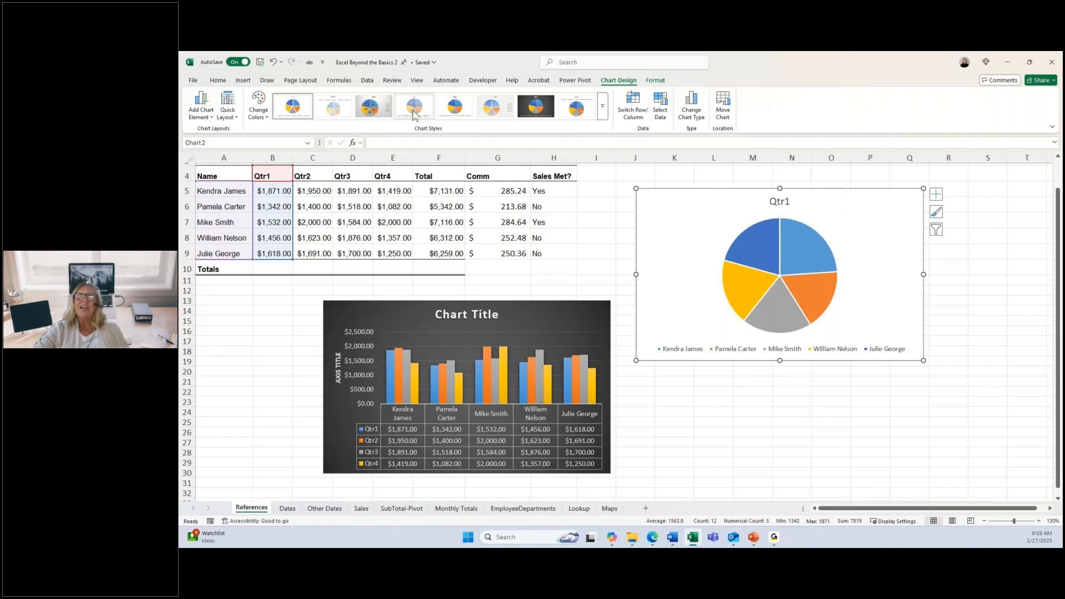
Step: Give the Qtr1 pie chart the grey gradient style and the quick layout with title, percentage labels and side legend
left_click(382, 113)
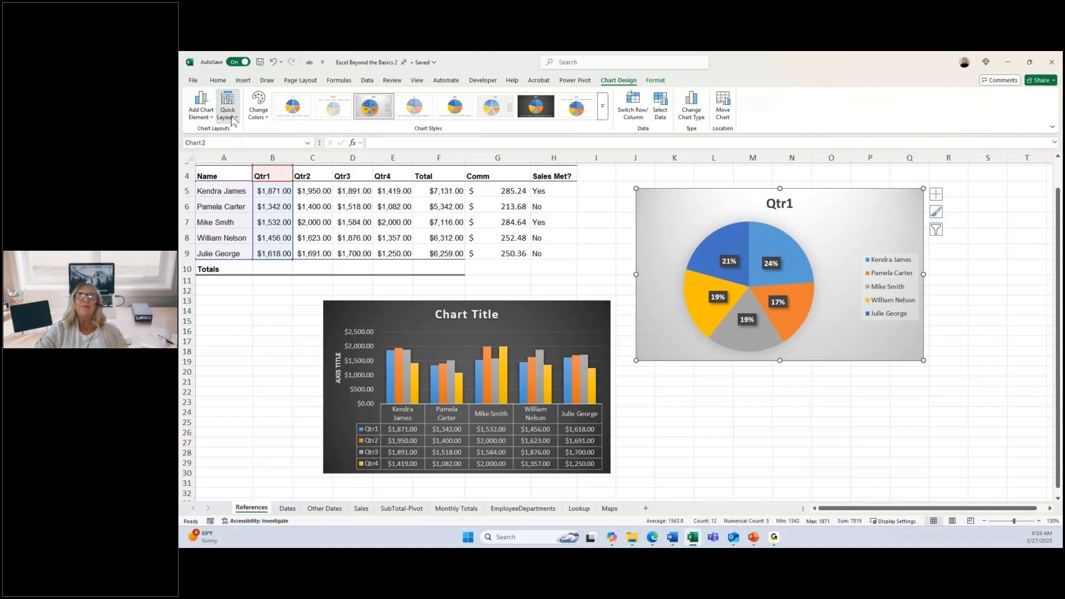
left_click(233, 118)
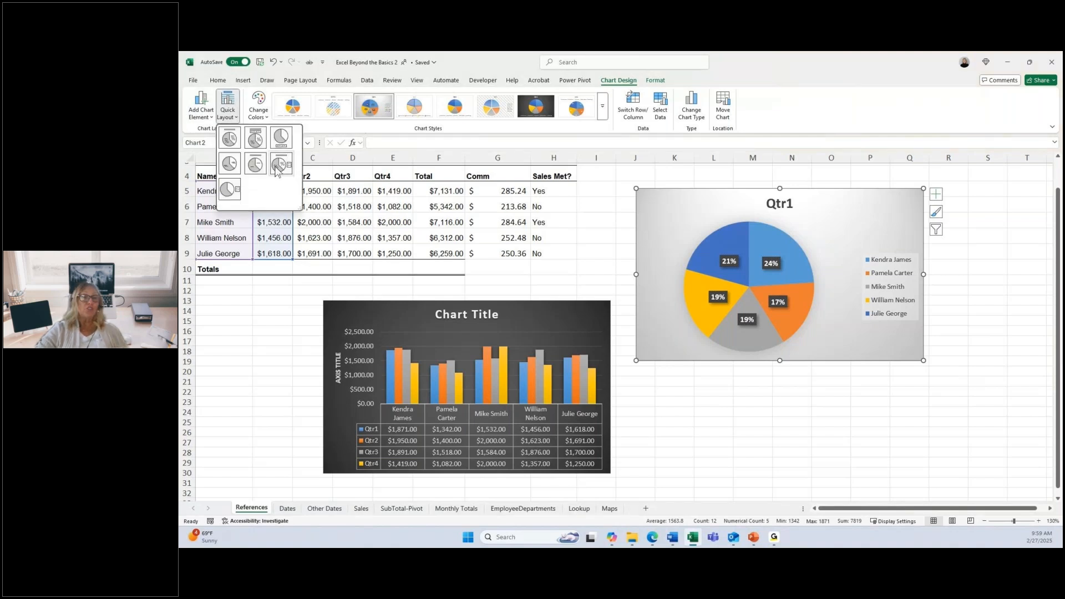
left_click(277, 168)
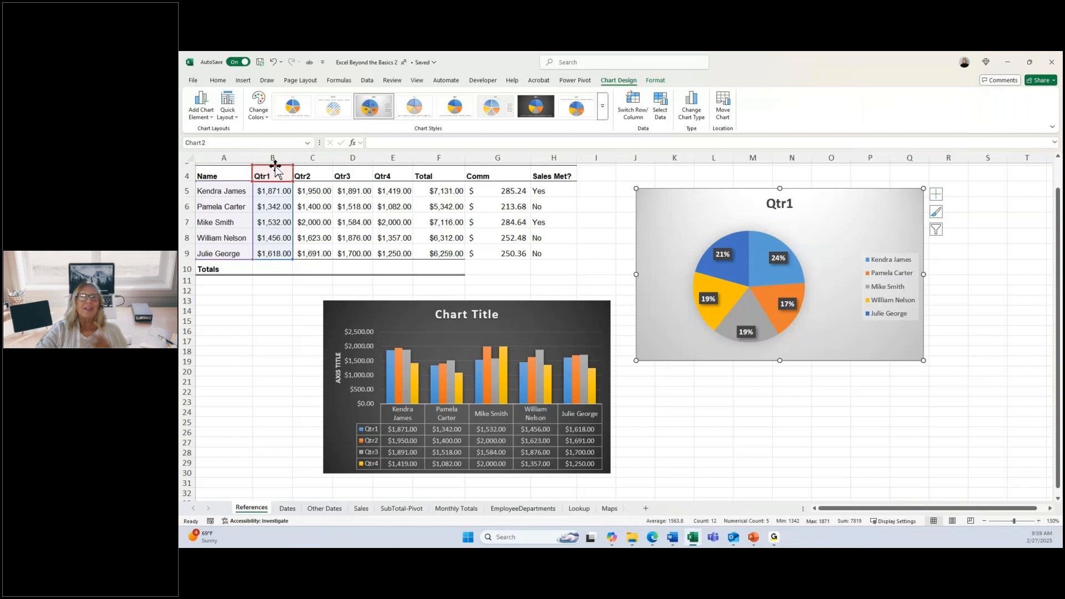